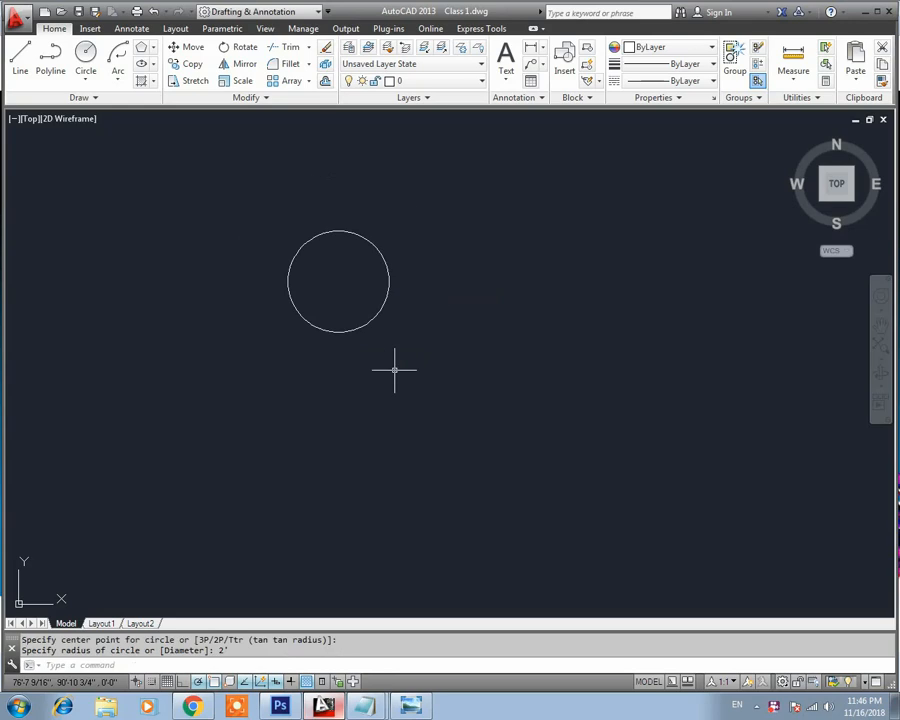
Select the circle, place 21 scattered copies of it across the drawing with Copy, and undo the copies
key("Escape")
scroll(386, 310, "up", 4)
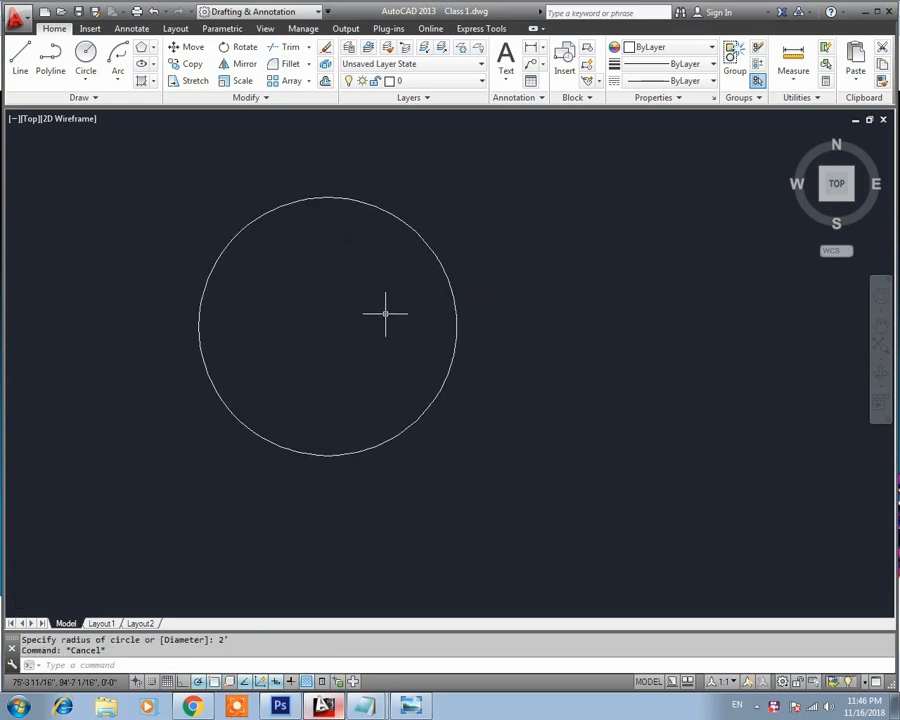
scroll(380, 304, "down", 2)
mouse_move(366, 301)
middle_mouse_down()
mouse_move(420, 301)
mouse_move(226, 260)
middle_mouse_up()
scroll(420, 303, "down", 3)
left_click(239, 228)
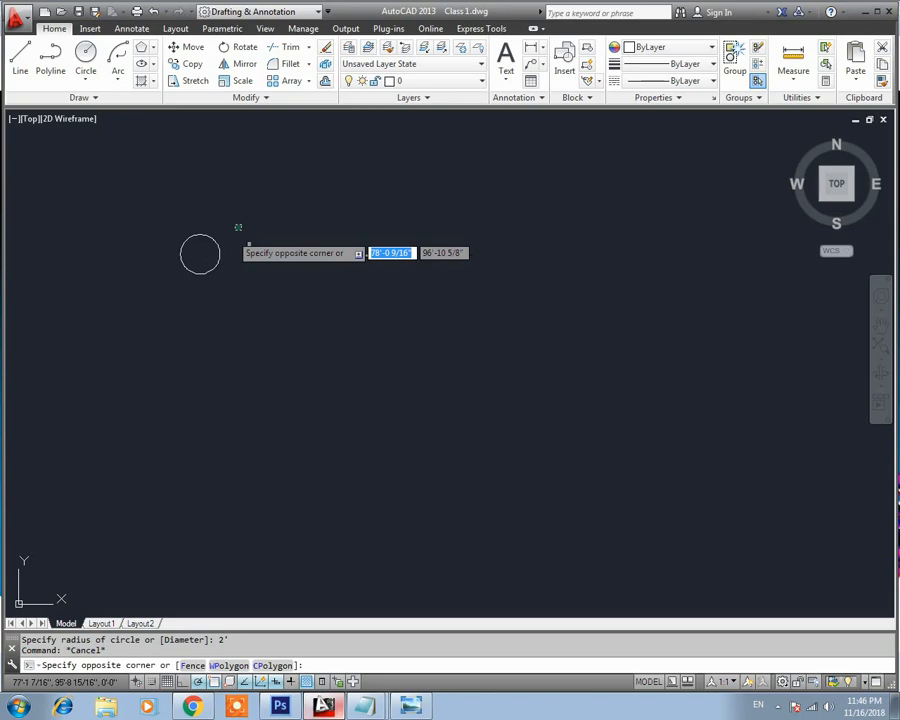
left_click(195, 318)
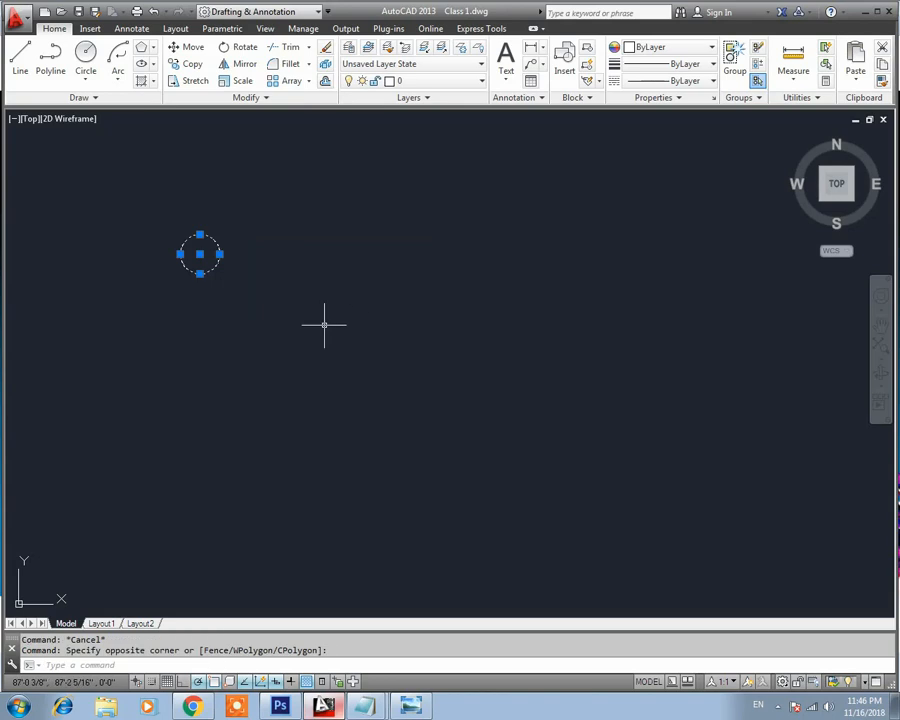
left_click(188, 65)
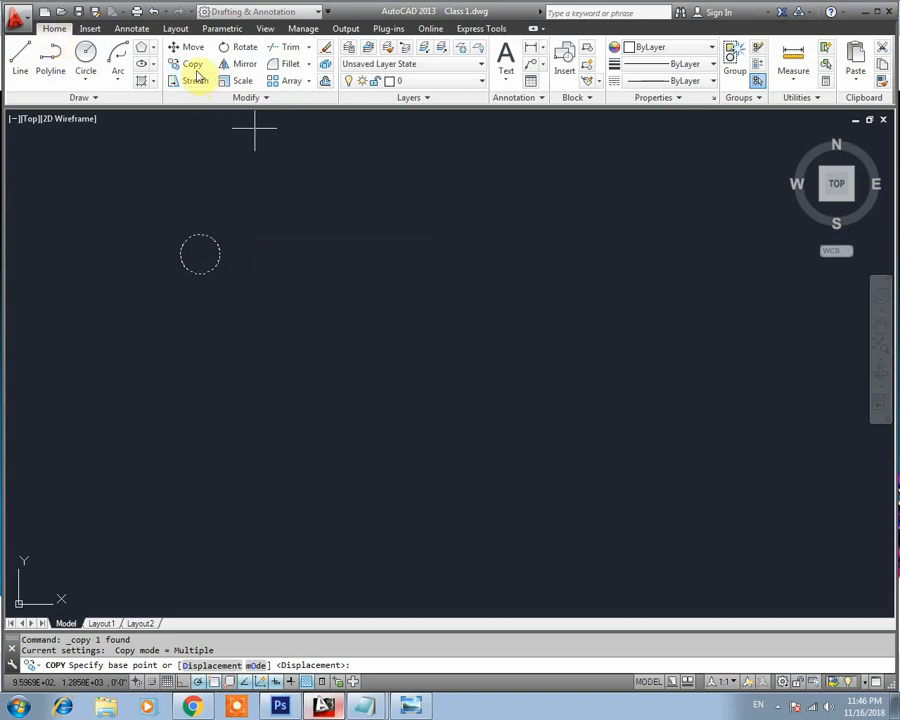
left_click(219, 289)
left_click(265, 288)
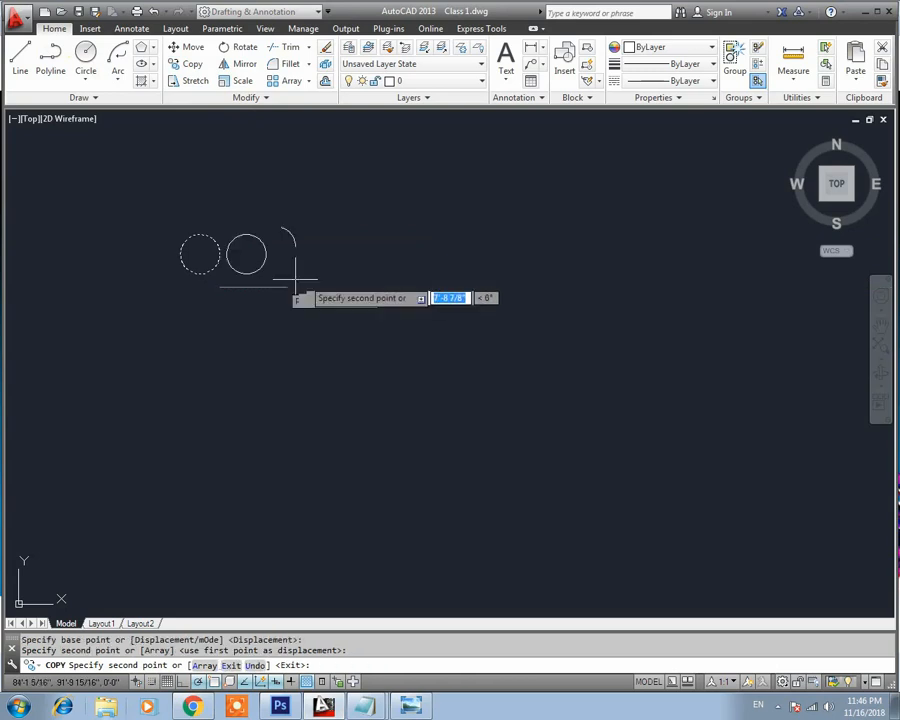
left_click(354, 274)
left_click(302, 350)
left_click(242, 423)
left_click(167, 342)
left_click(121, 238)
left_click(257, 240)
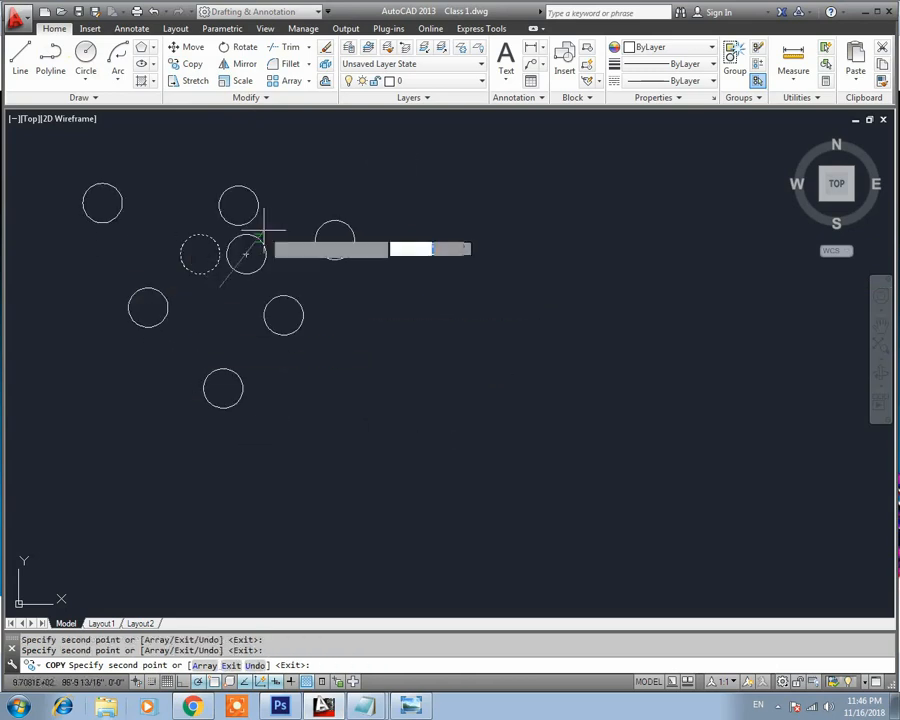
left_click(410, 196)
left_click(433, 289)
left_click(415, 353)
left_click(347, 415)
left_click(548, 367)
left_click(560, 243)
left_click(463, 206)
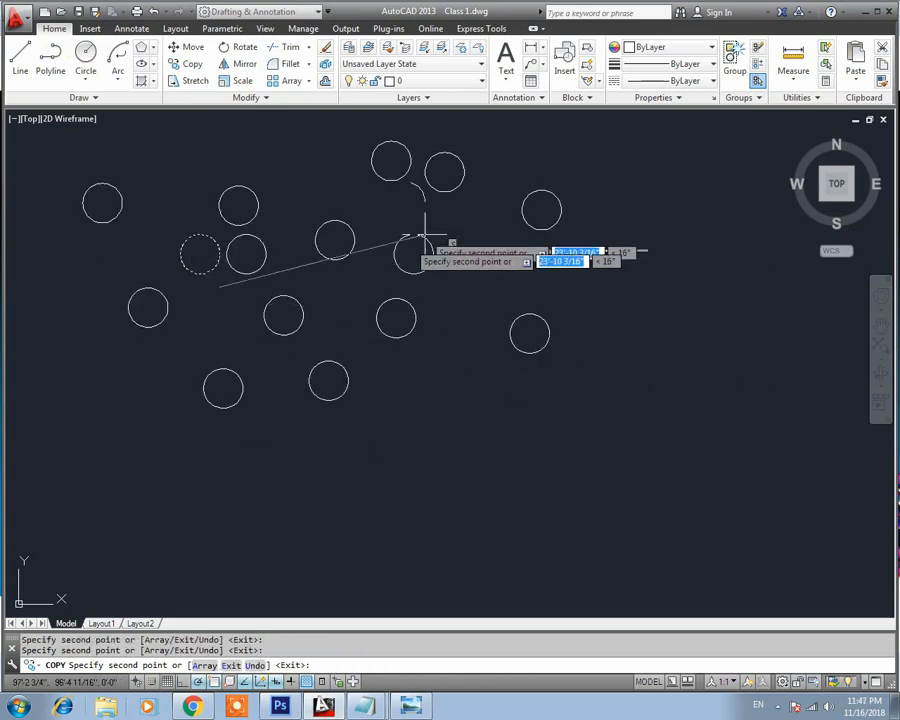
left_click(252, 193)
left_click(309, 188)
left_click(339, 213)
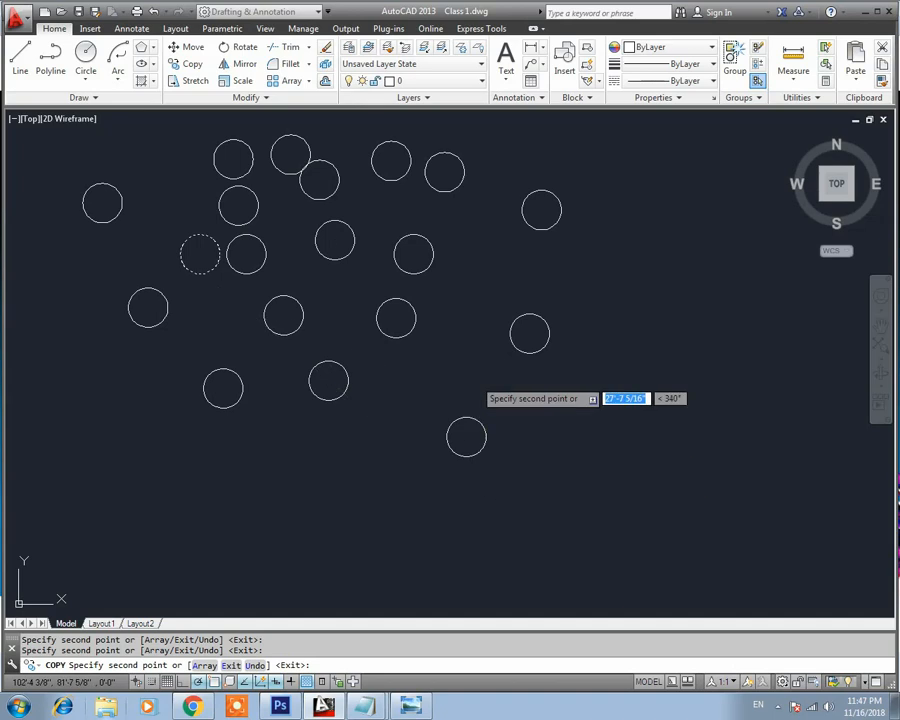
left_click(485, 471)
left_click(475, 380)
left_click(498, 308)
left_click(632, 288)
key("Escape")
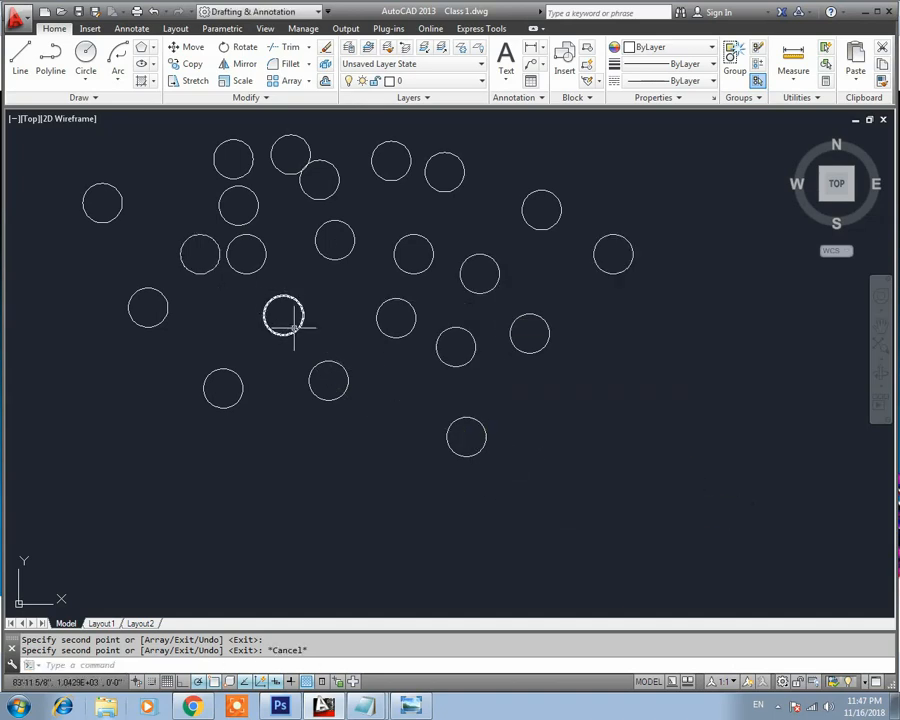
key("ctrl+z")
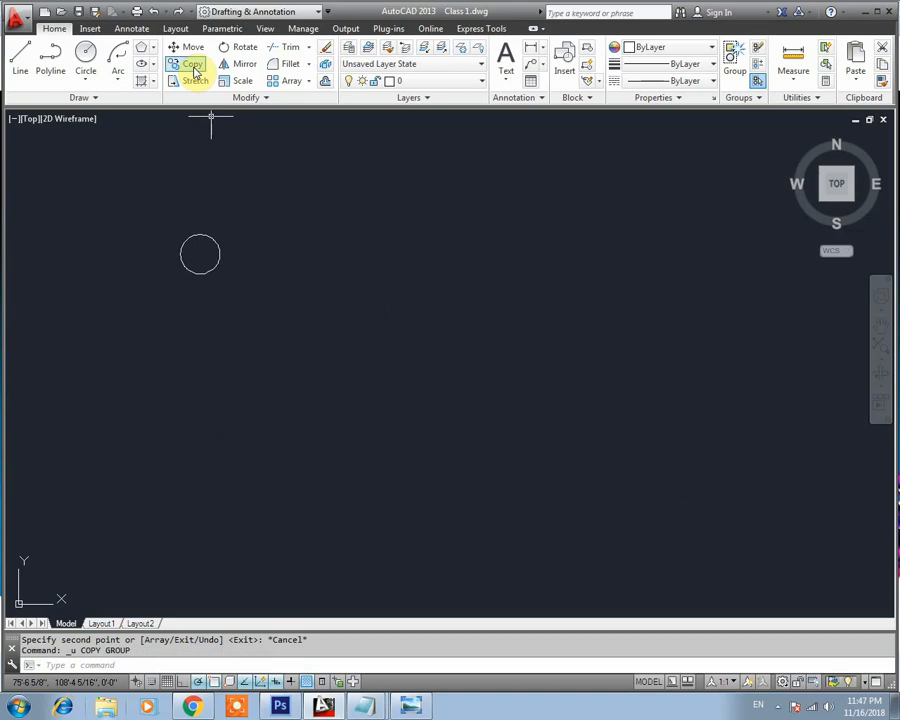
Copy the selected circle again from a base point well below it to 14 scattered positions, and undo the copies
left_click(236, 213)
left_click(165, 300)
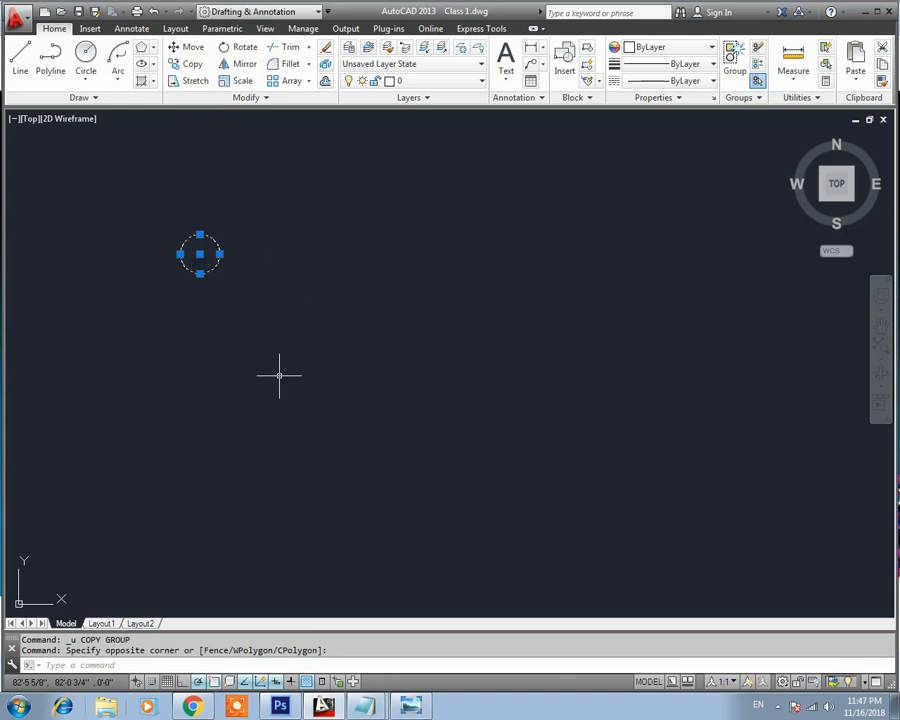
type("CO")
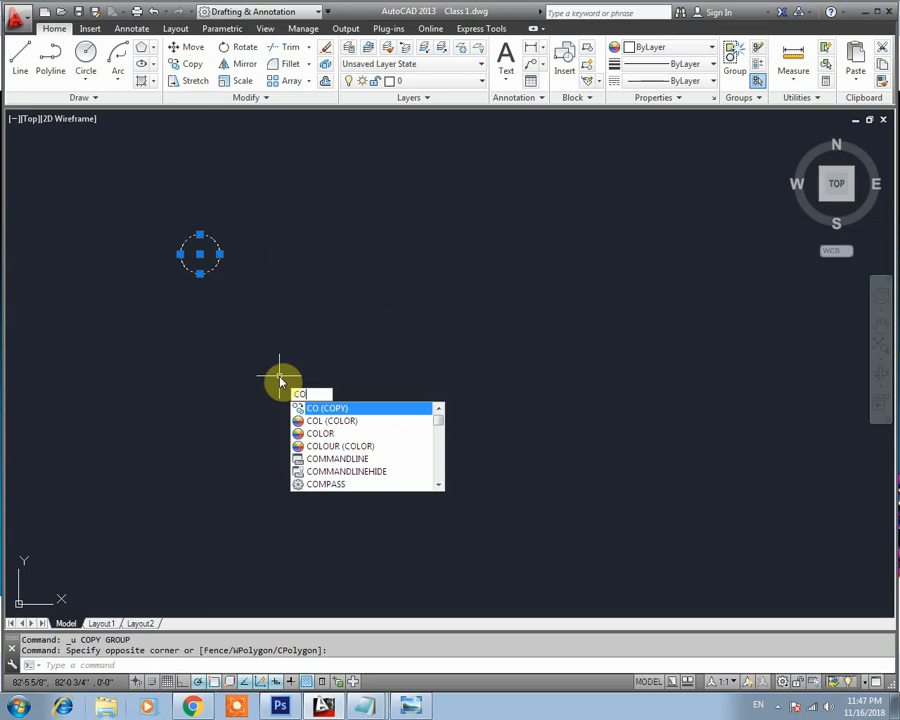
key("Return")
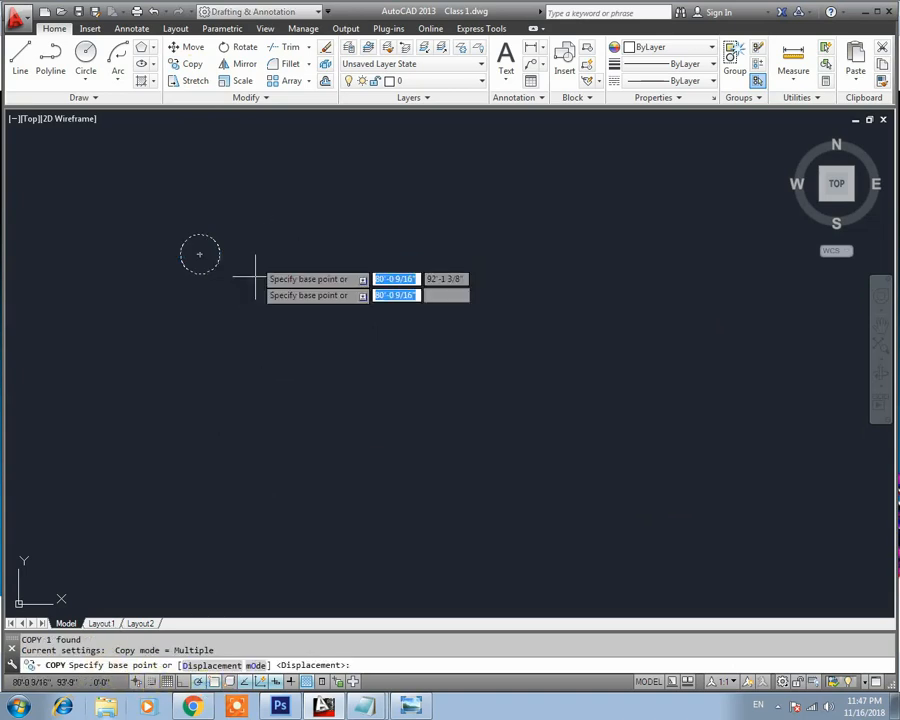
left_click(320, 461)
left_click(438, 444)
left_click(477, 533)
left_click(320, 541)
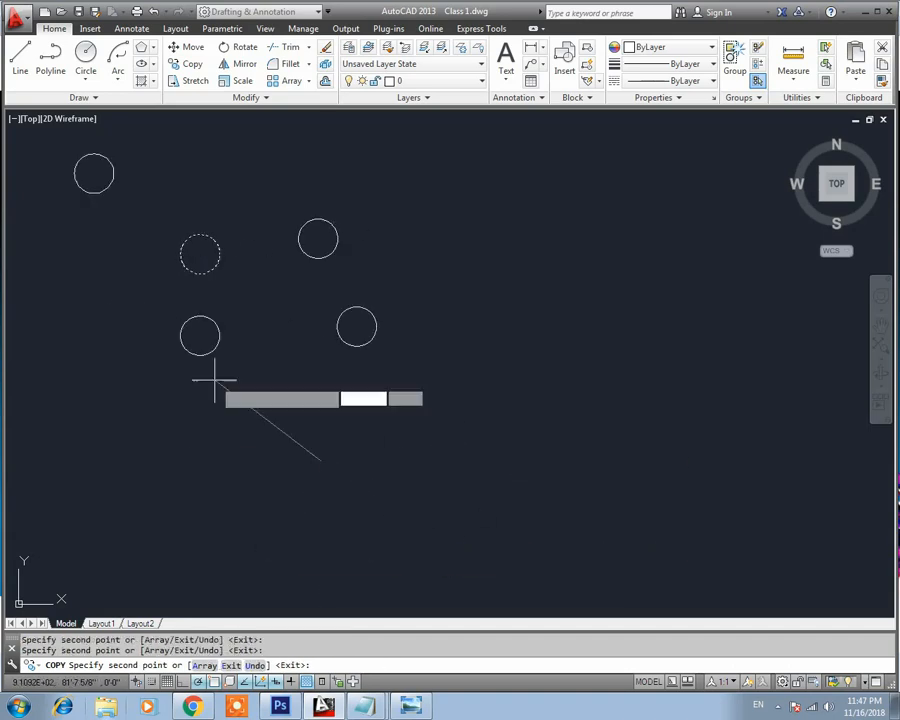
left_click(214, 381)
left_click(495, 411)
left_click(605, 441)
left_click(574, 543)
left_click(542, 482)
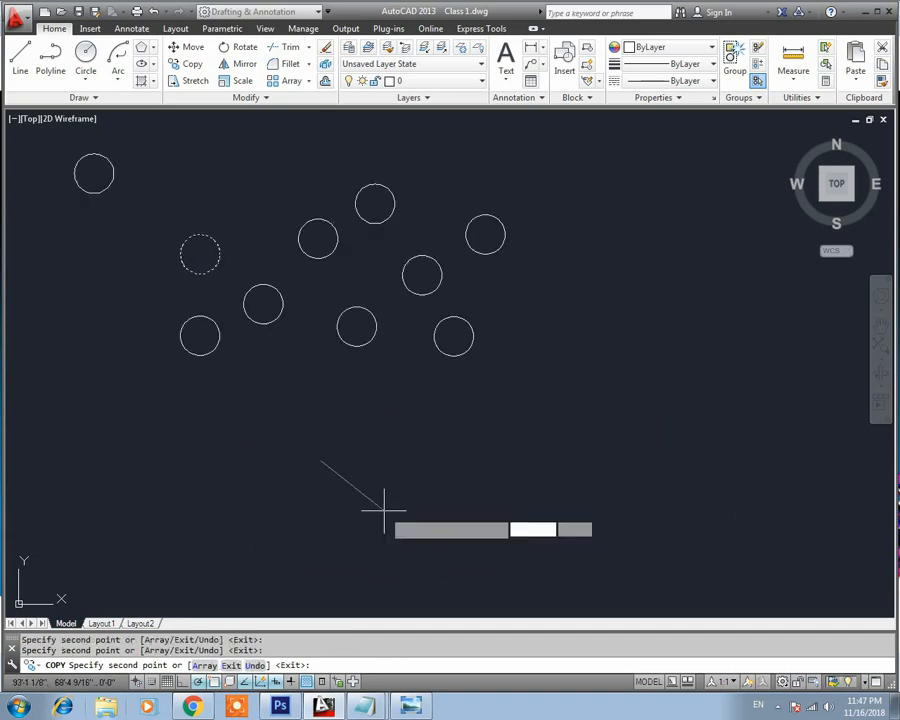
left_click(388, 423)
left_click(427, 385)
left_click(347, 373)
left_click(284, 413)
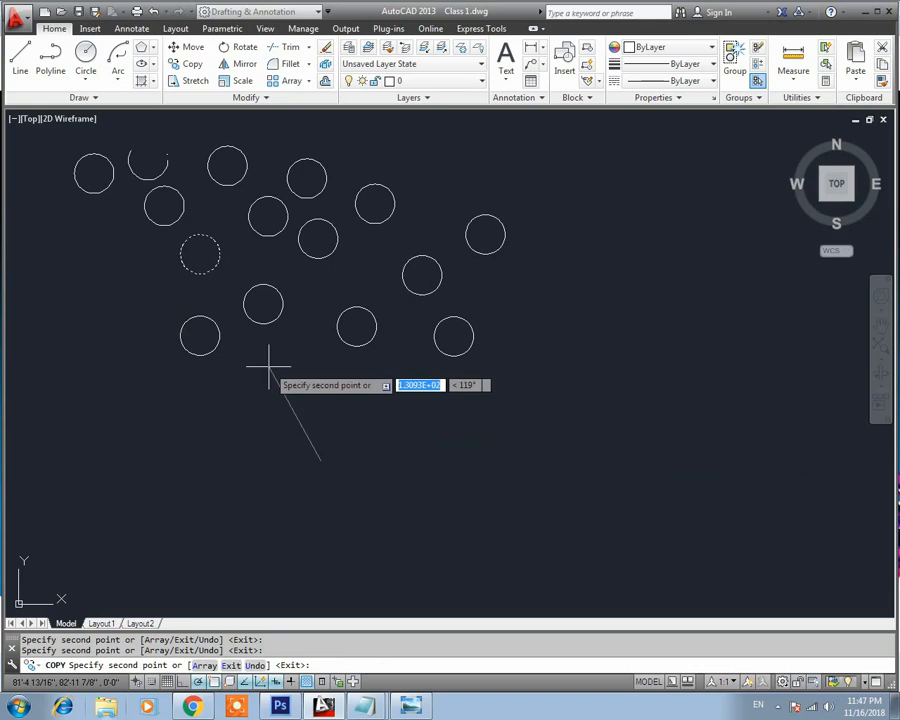
left_click(268, 372)
key("Escape")
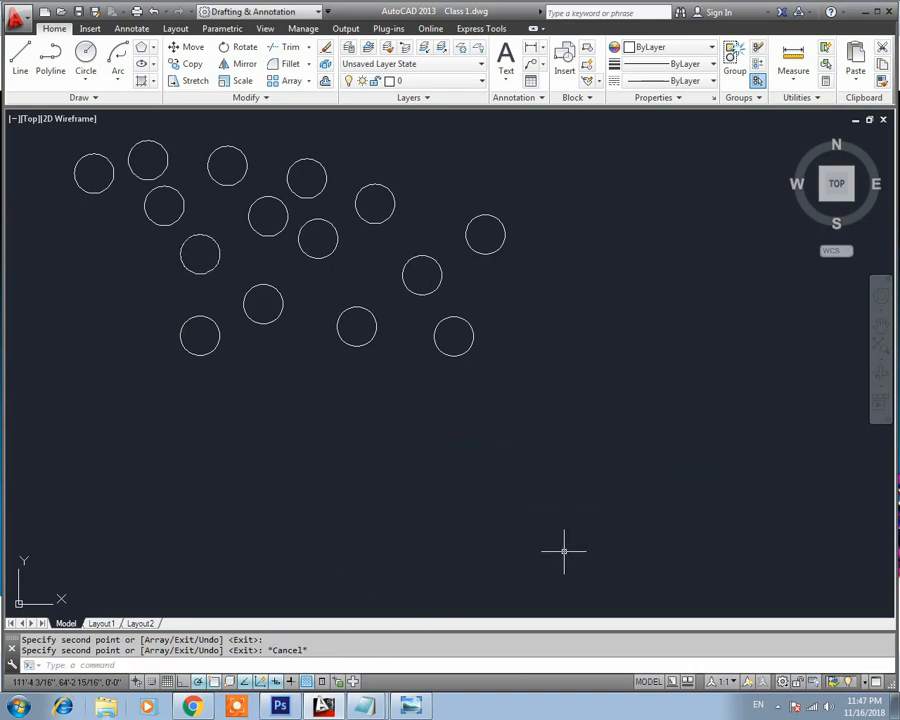
key("ctrl+z")
key("Escape")
Start Copy before selecting the circle, place six copies around the original from a base point just below it, and undo them
middle_click_drag(312, 369, 392, 410)
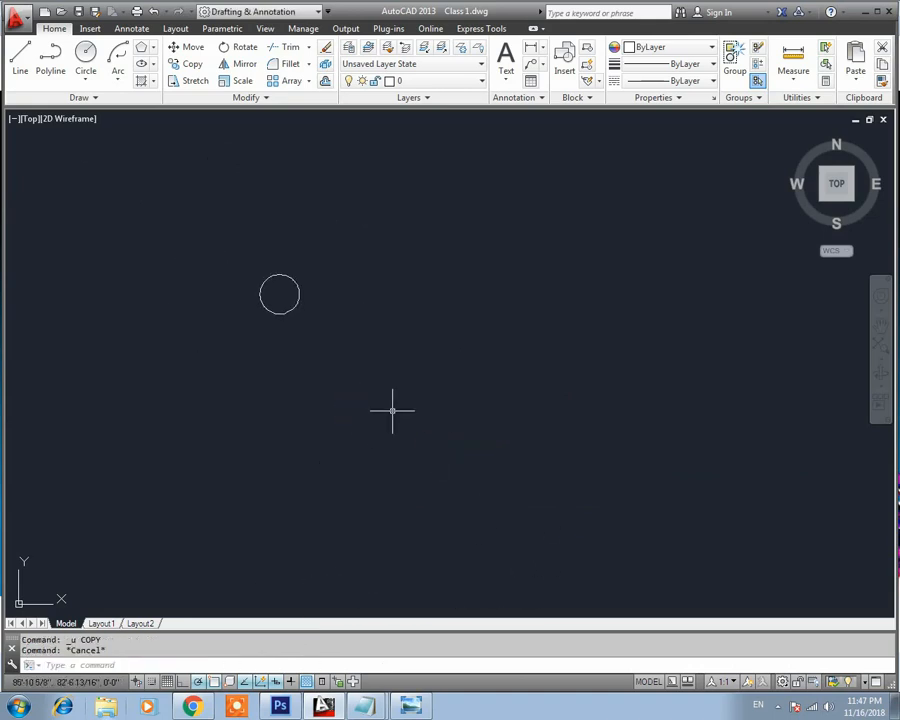
middle_click_drag(318, 268, 292, 247)
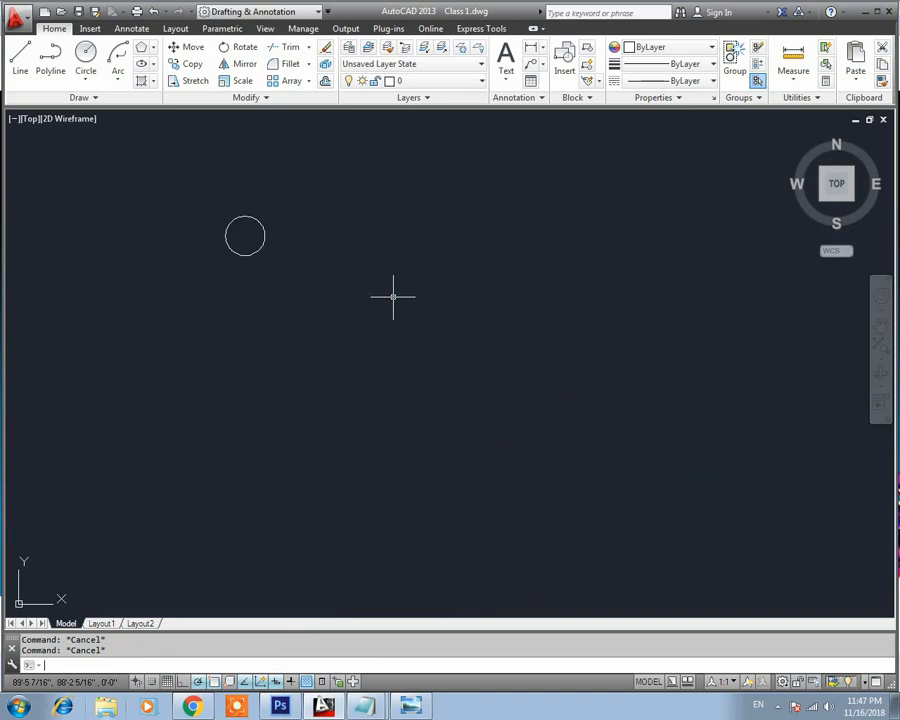
type("co")
key("Return")
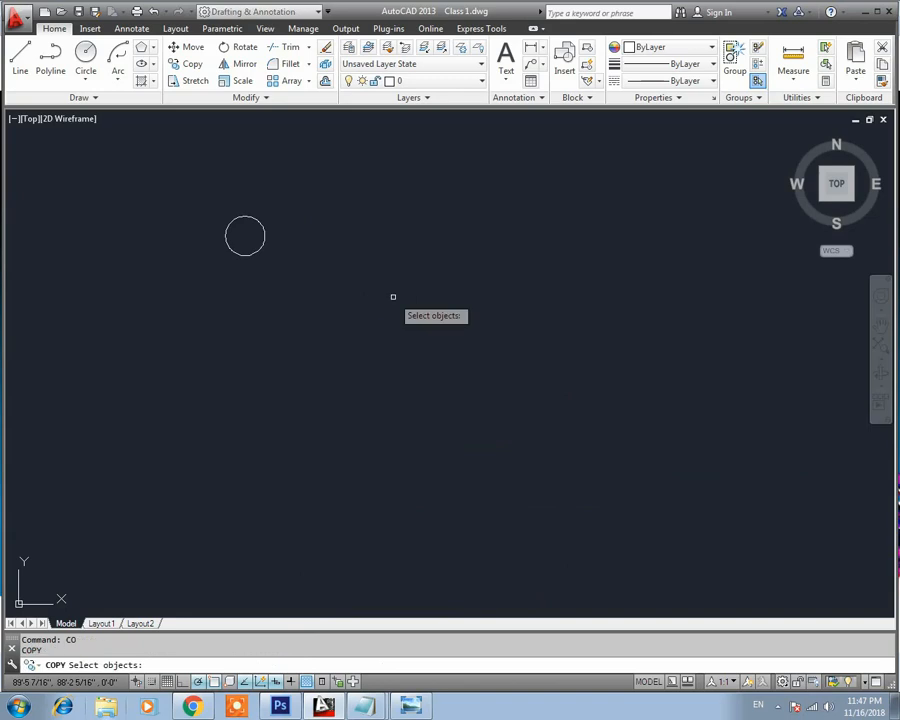
left_click(260, 247)
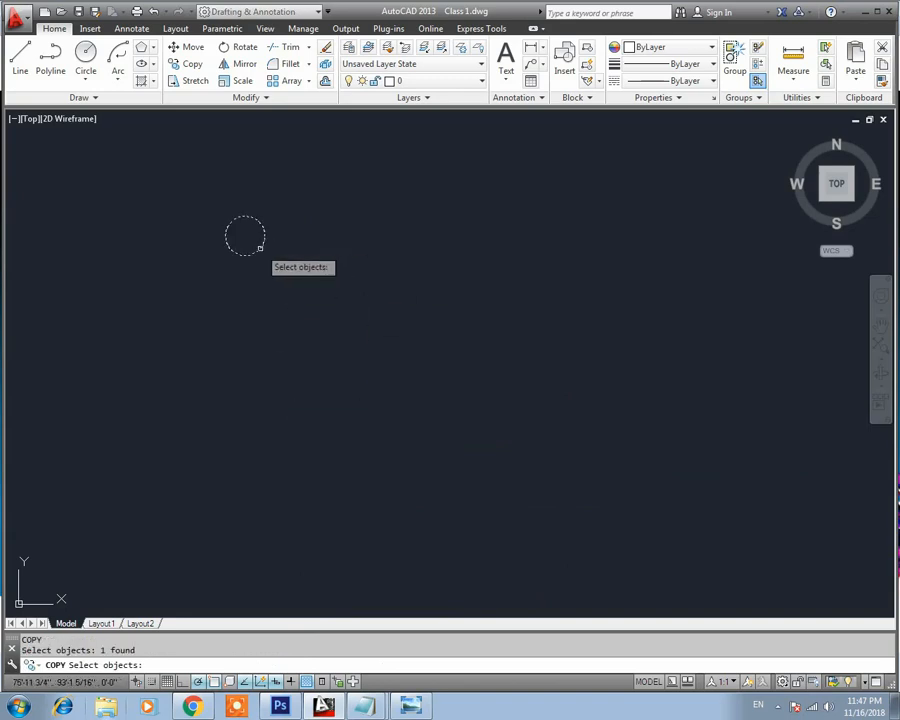
key("Return")
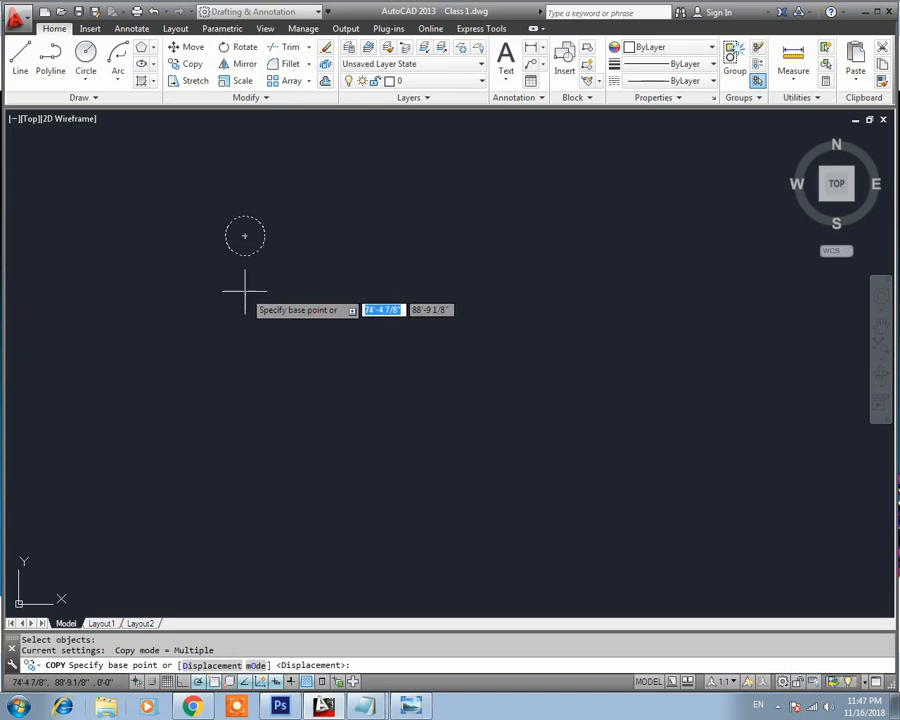
left_click(245, 291)
left_click(347, 300)
left_click(337, 386)
left_click(175, 388)
left_click(120, 292)
left_click(195, 227)
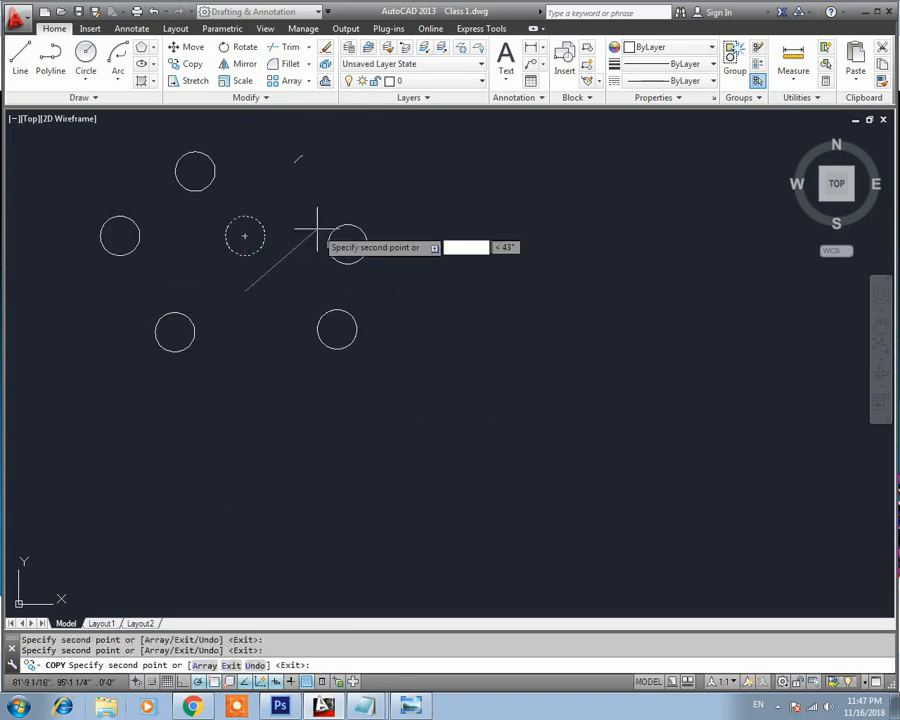
left_click(420, 230)
key("Escape")
key("ctrl+z")
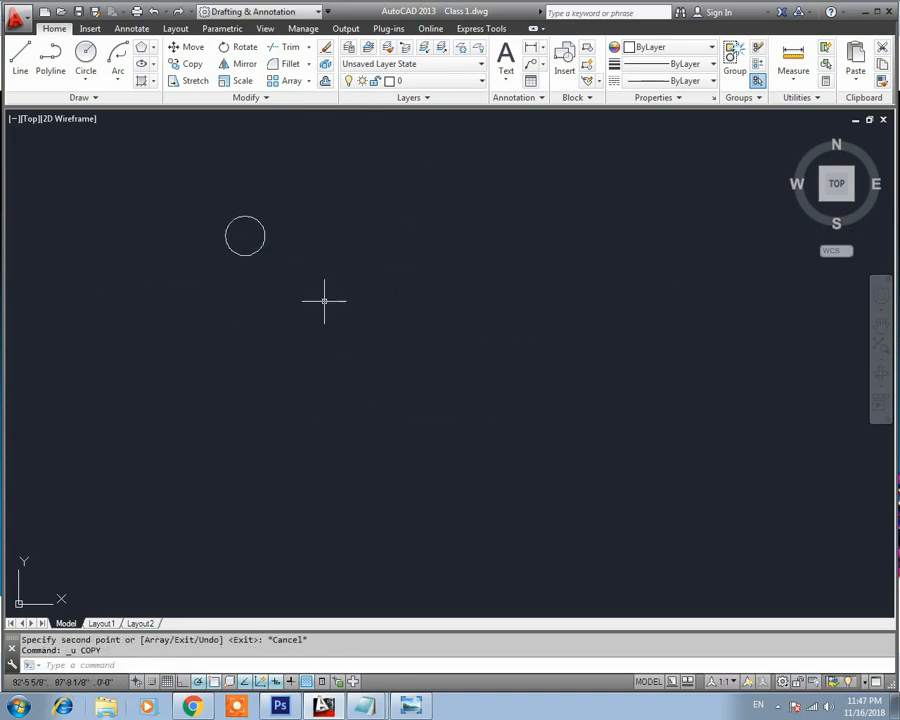
key("Escape")
Draw a 10' horizontal line to the lower right of the circle
middle_click_drag(296, 303, 279, 326)
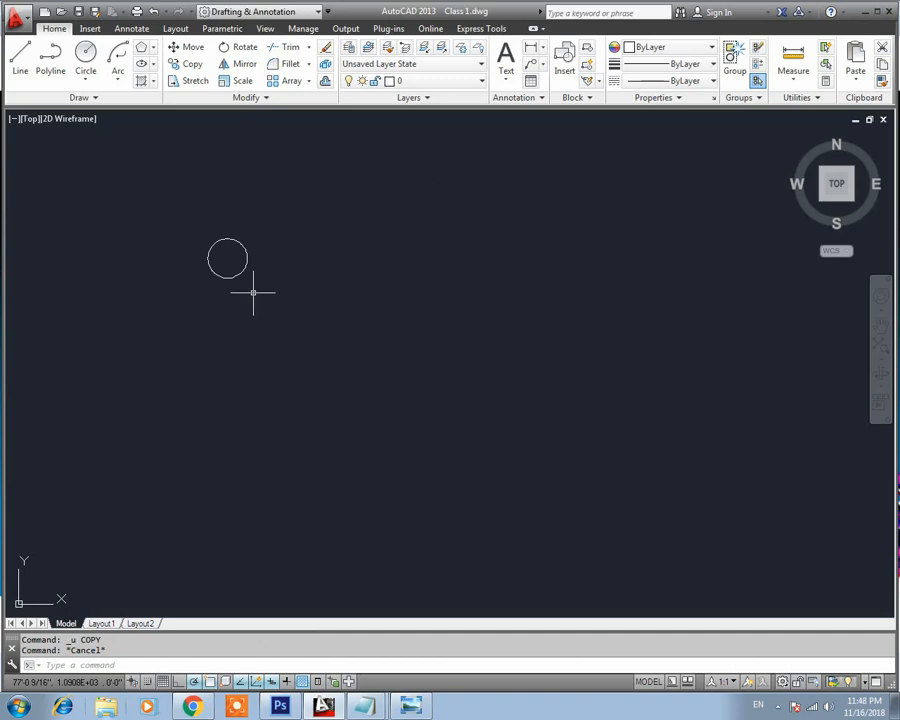
type("l")
key("Return")
left_click(306, 301)
type("10'")
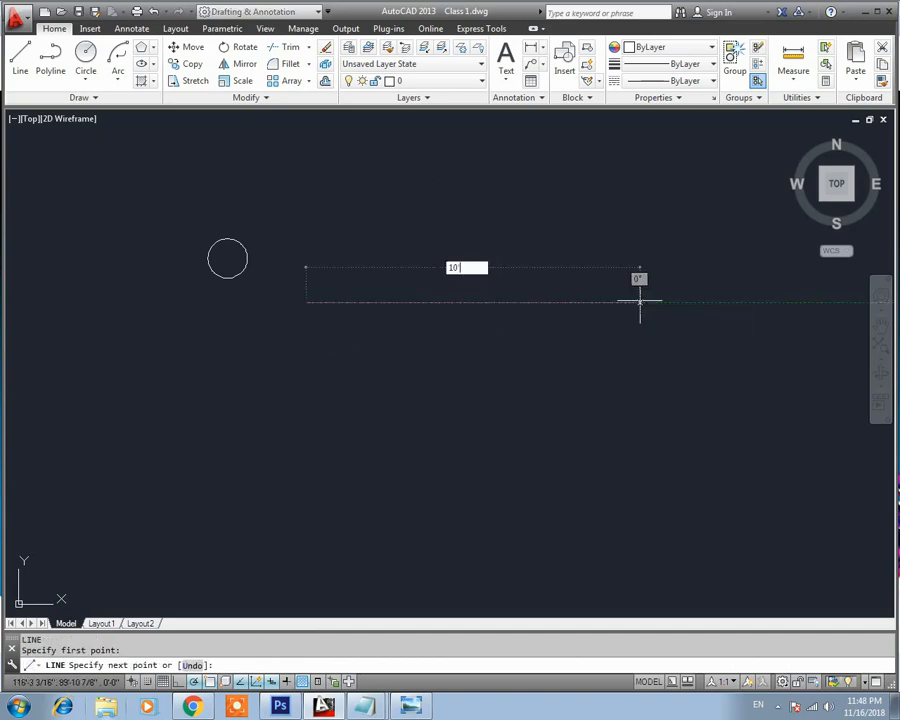
key("Return")
key("Escape")
scroll(251, 287, "up", 5)
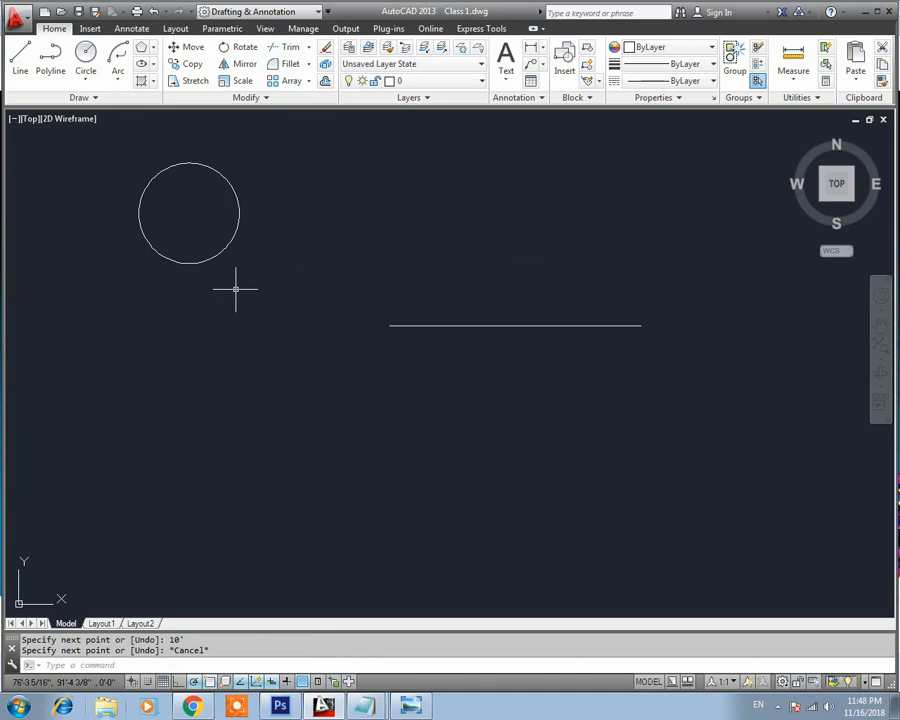
left_click(210, 259)
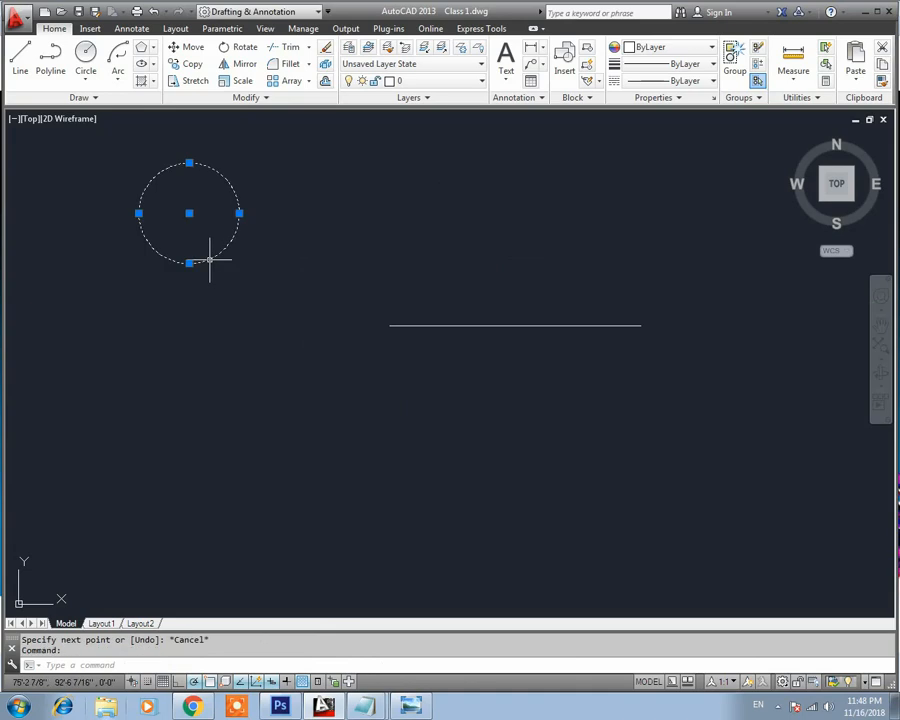
scroll(210, 259, "up", 2)
middle_click_drag(252, 306, 265, 395)
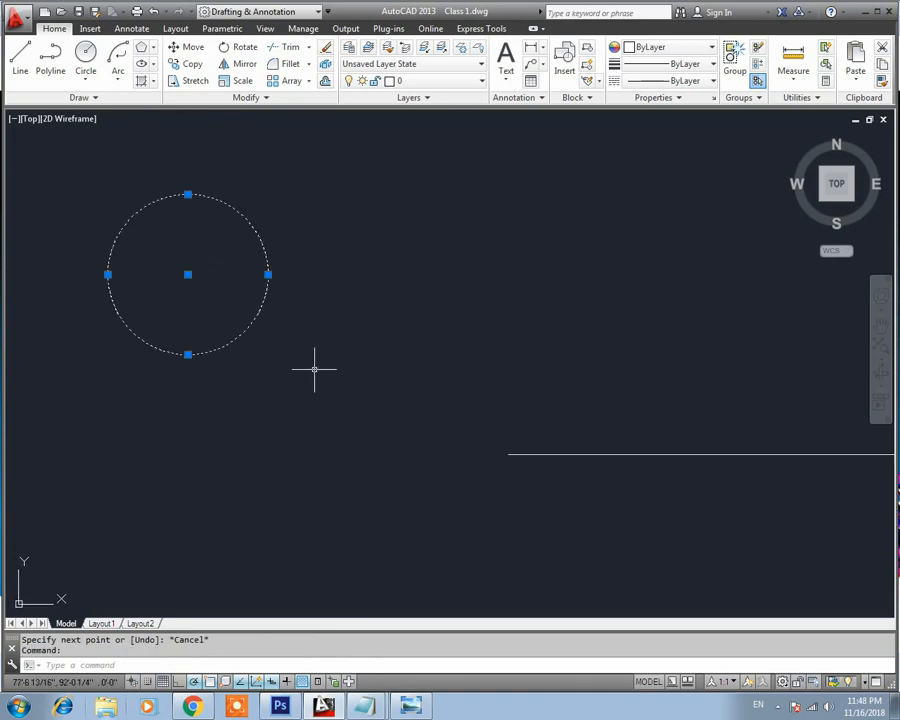
type("c")
key("Escape")
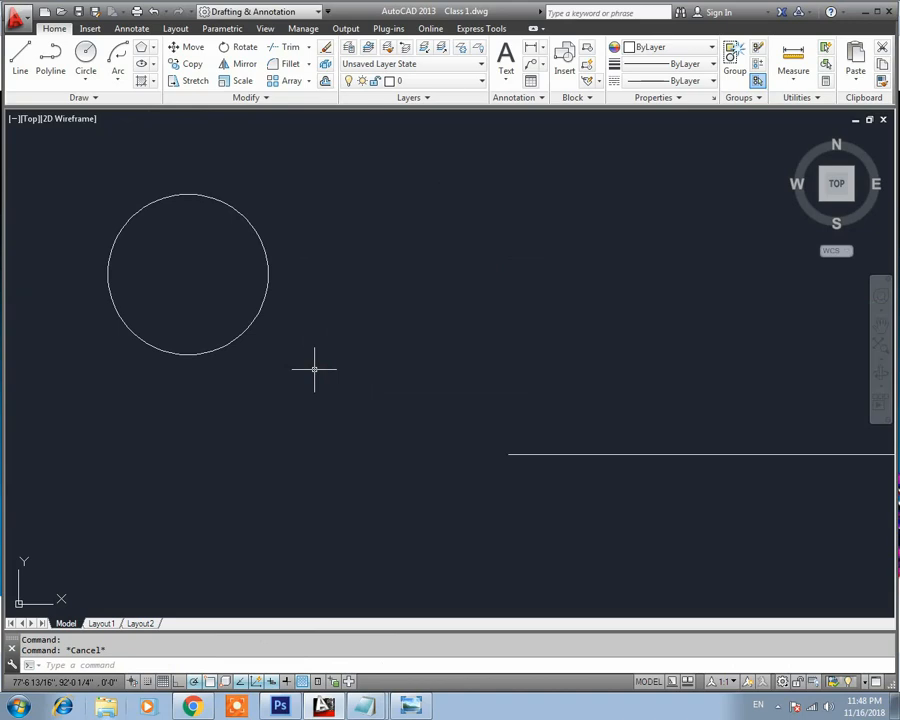
Move the circle by its bottom quadrant point onto the left endpoint of the horizontal line
left_click(197, 47)
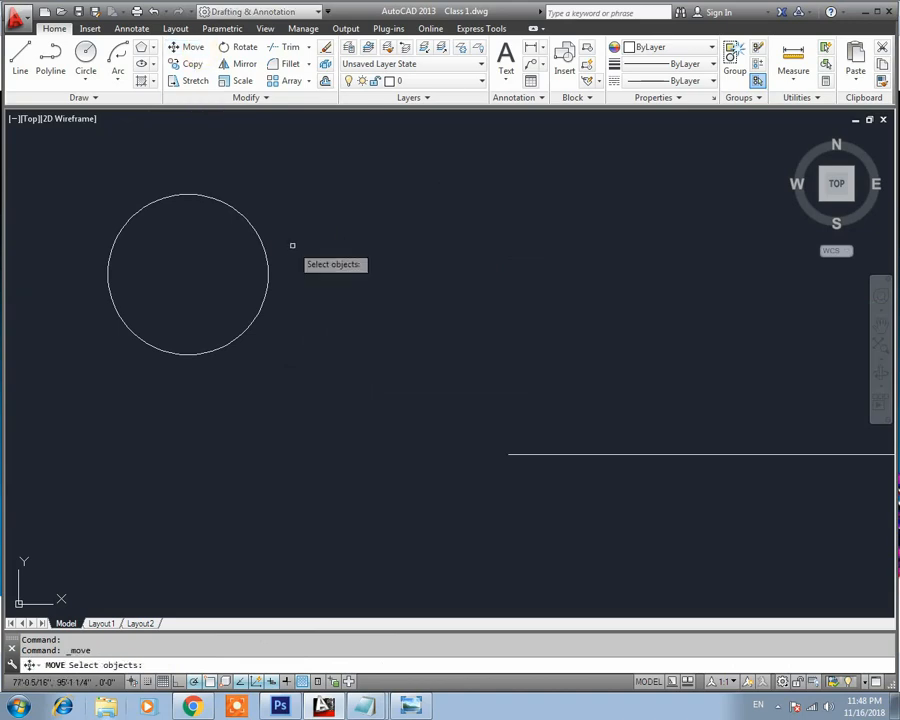
left_click(243, 216)
key("Return")
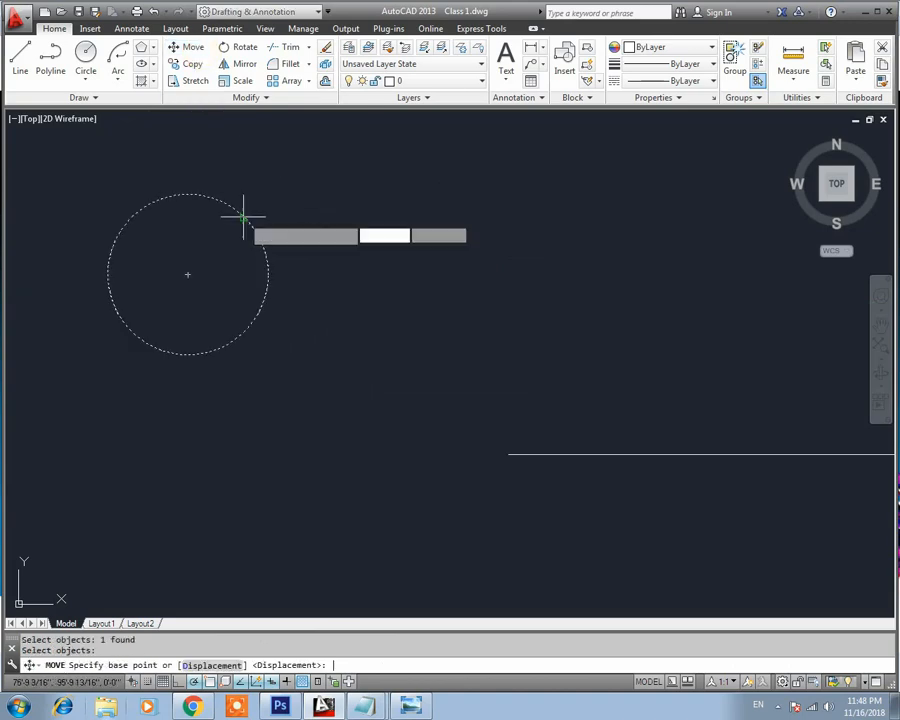
left_click(188, 354)
left_click(508, 454)
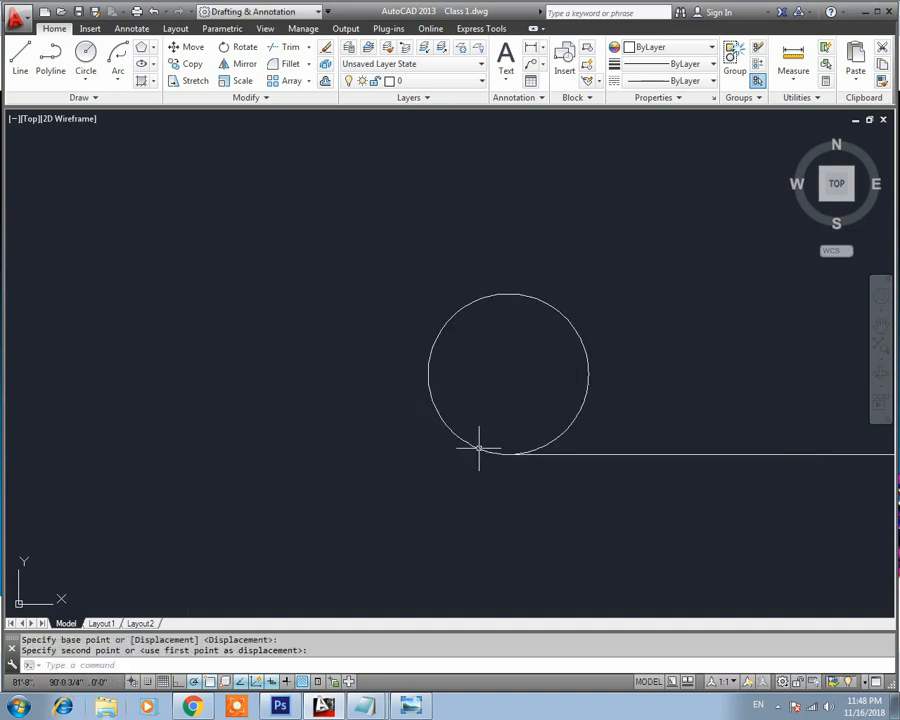
middle_click_drag(467, 434, 274, 388)
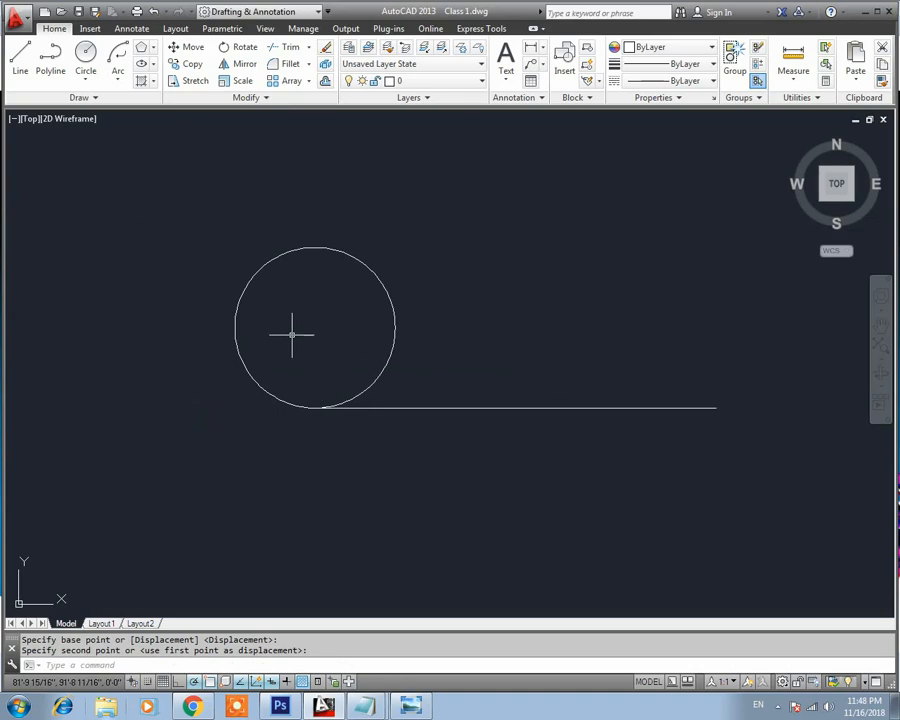
key("Escape")
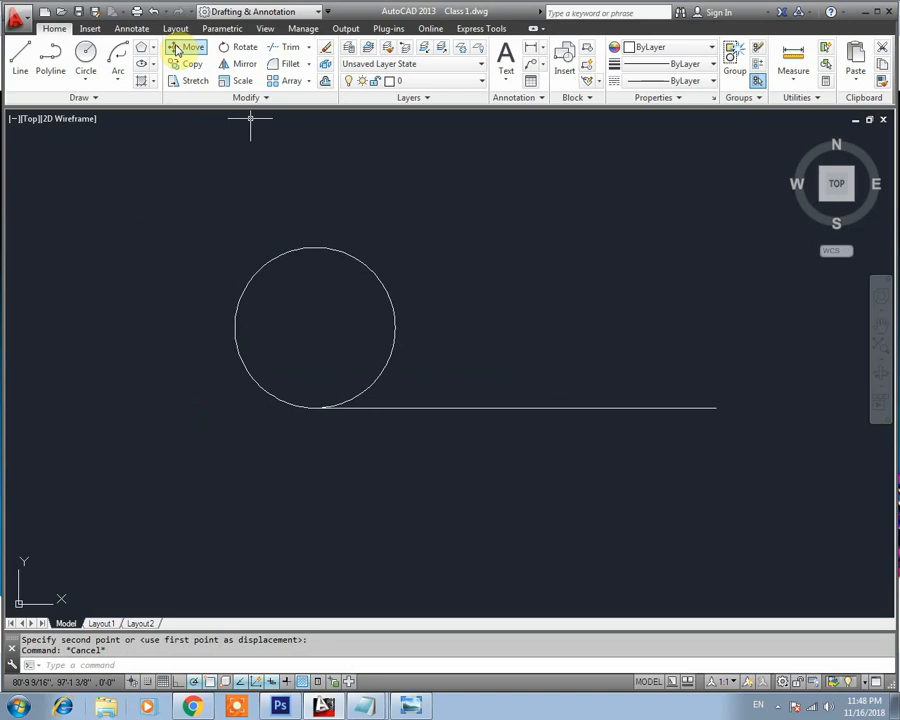
Move the circle 3' to the right along the horizontal line, using its bottom quadrant as the base point
type("m")
key("Return")
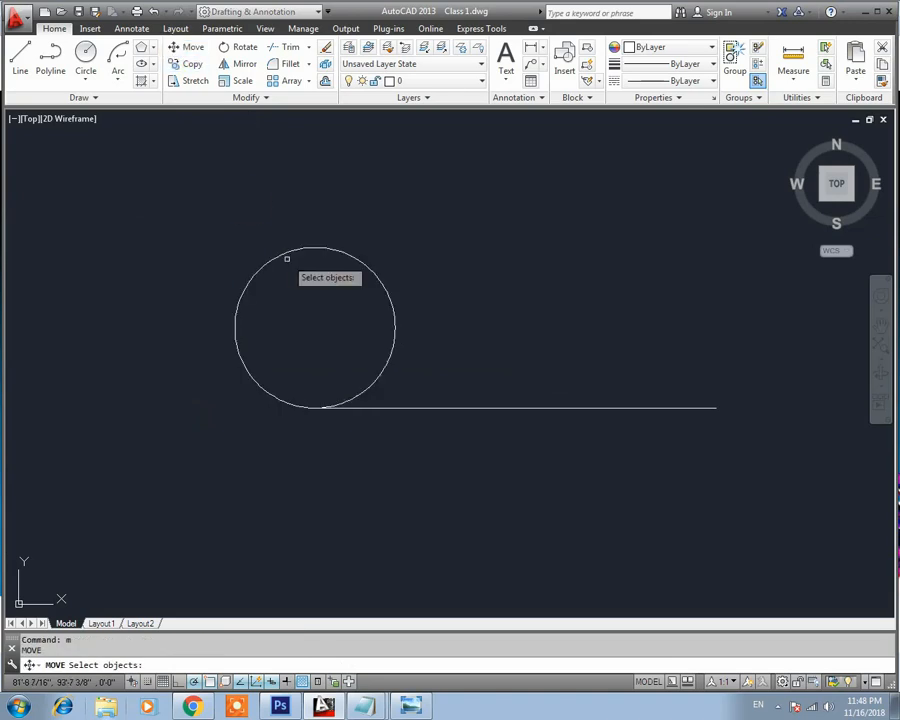
left_click(252, 273)
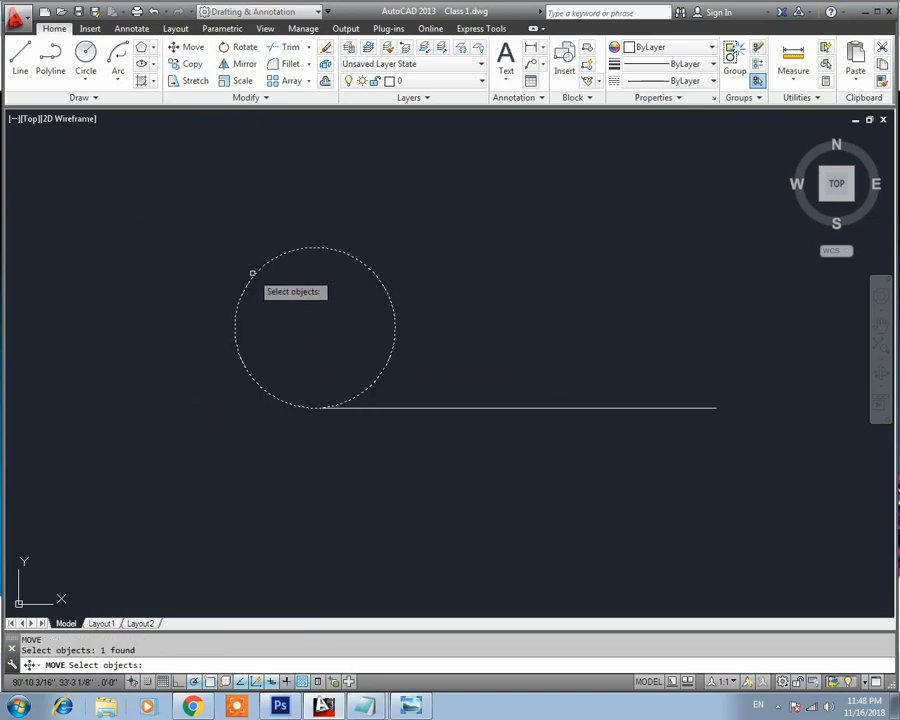
key("Return")
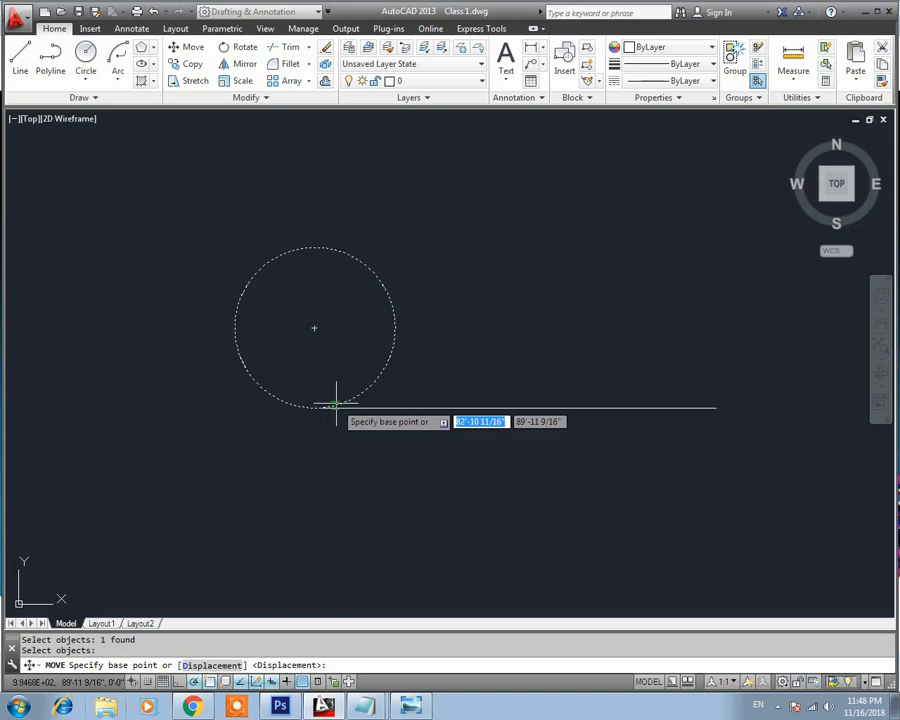
left_click(315, 408)
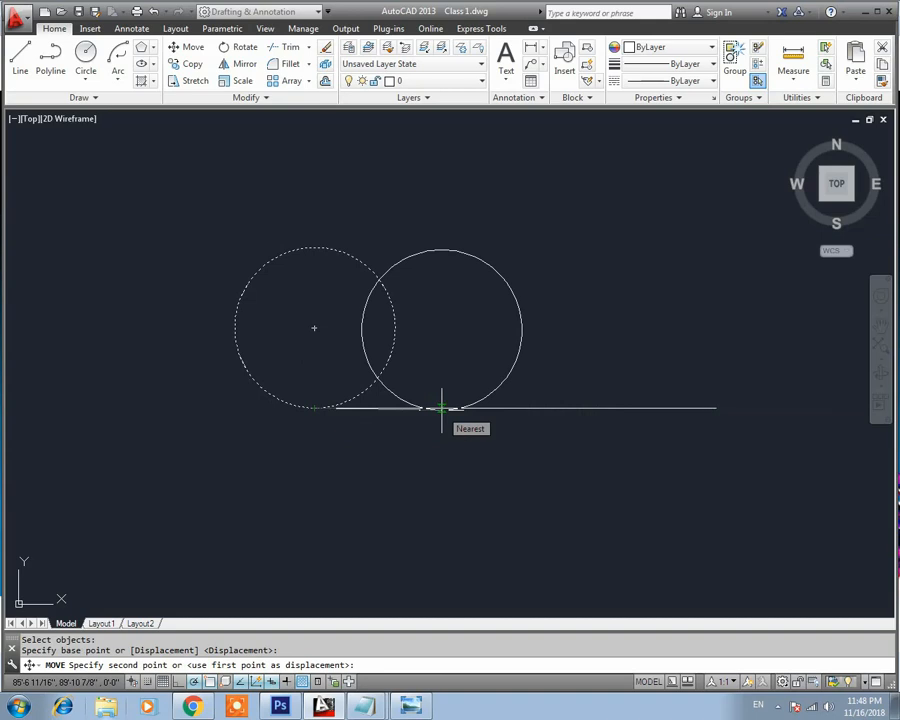
type("3")
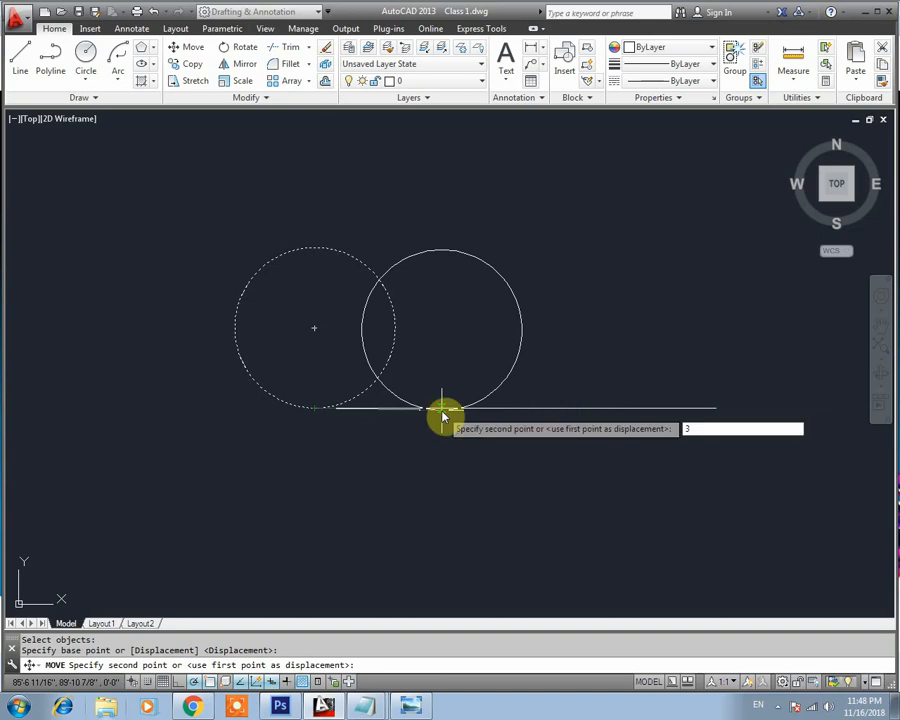
type("'")
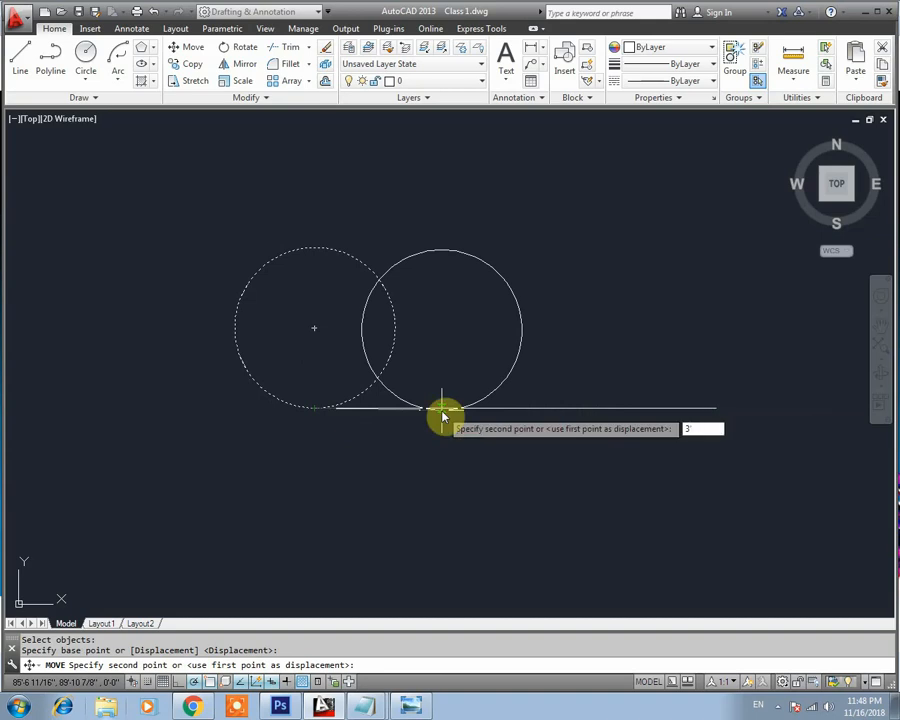
key("Return")
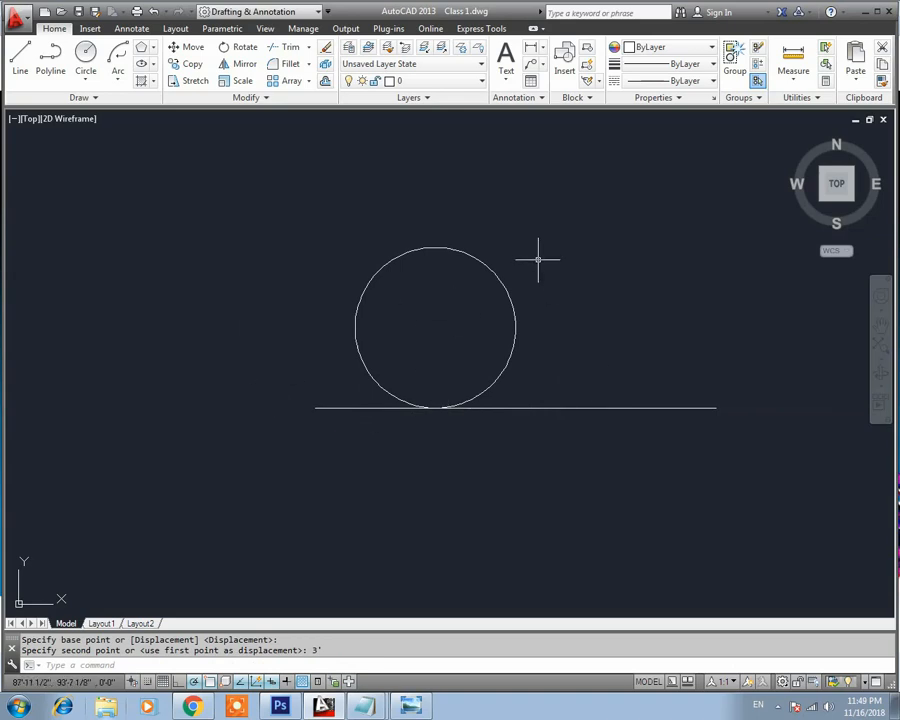
Copy the circle 4' to the right along the line, using its bottom quadrant as the base point
left_click(498, 278)
left_click(448, 292)
type("co")
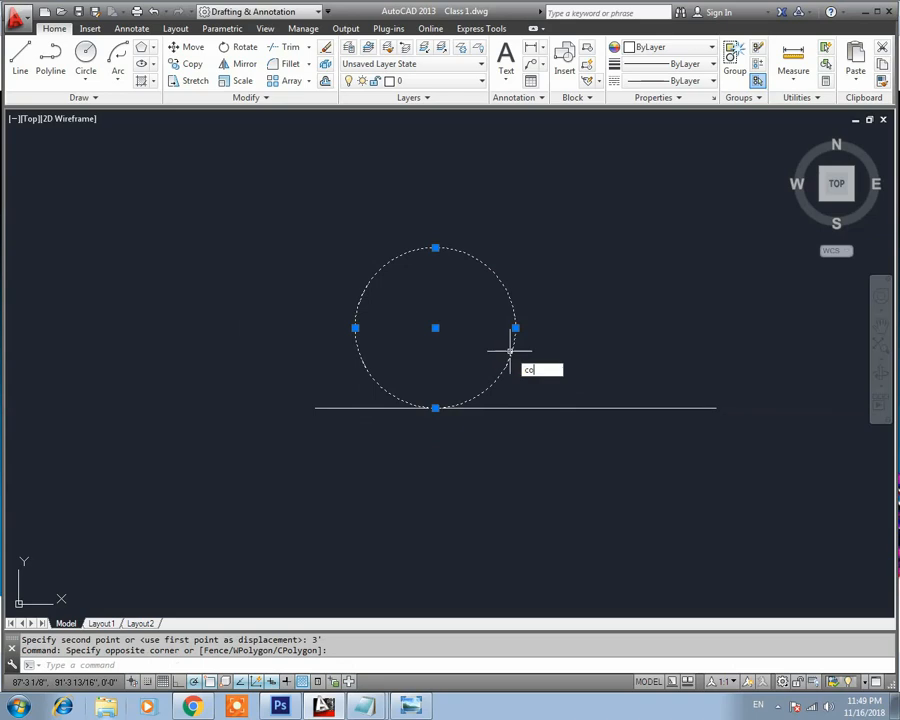
key("Return")
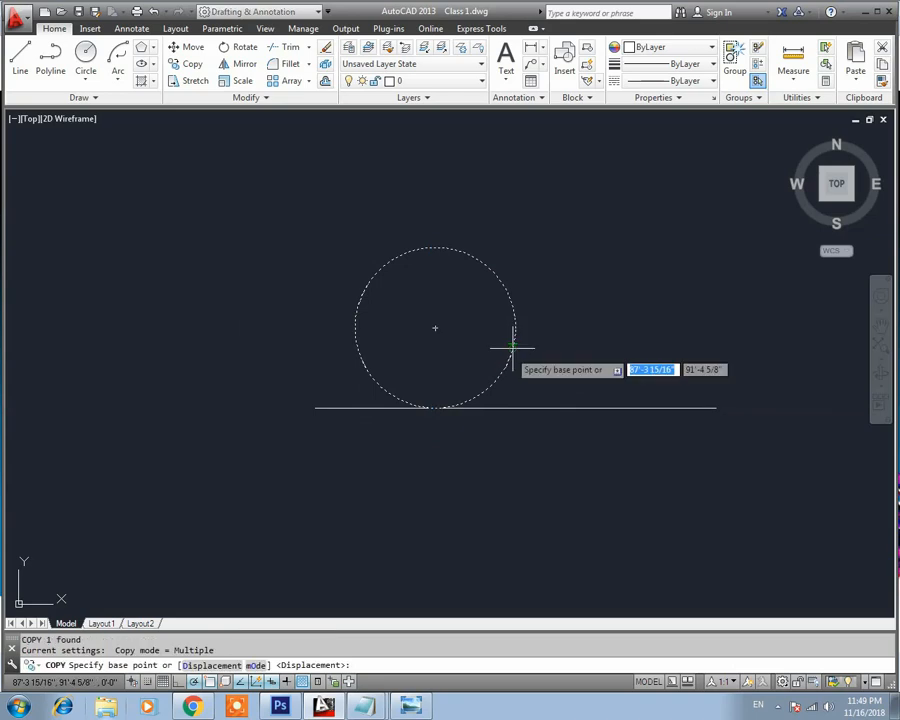
left_click(435, 407)
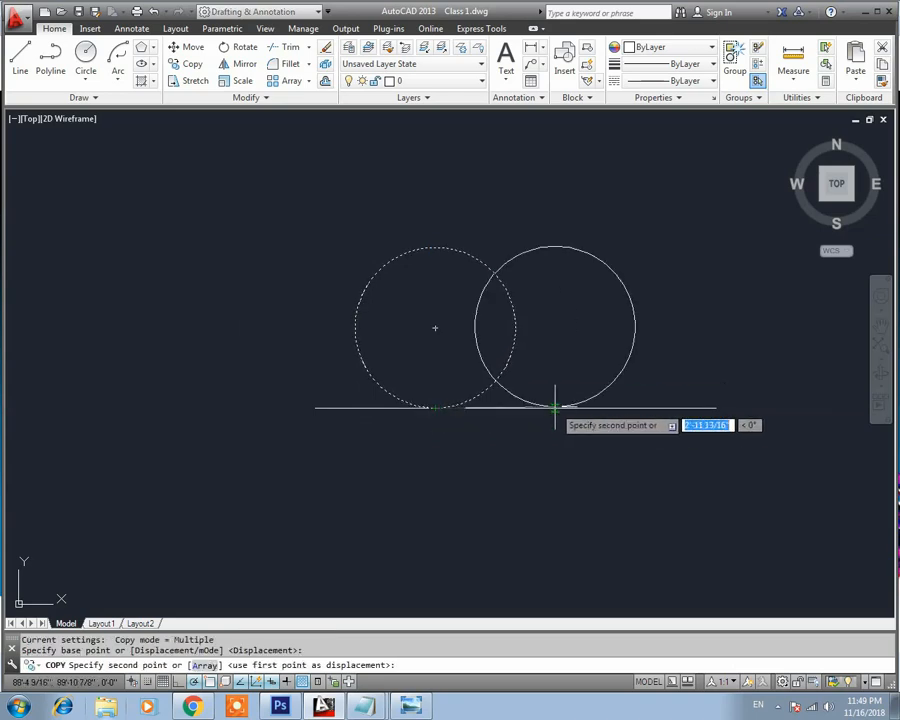
type("4")
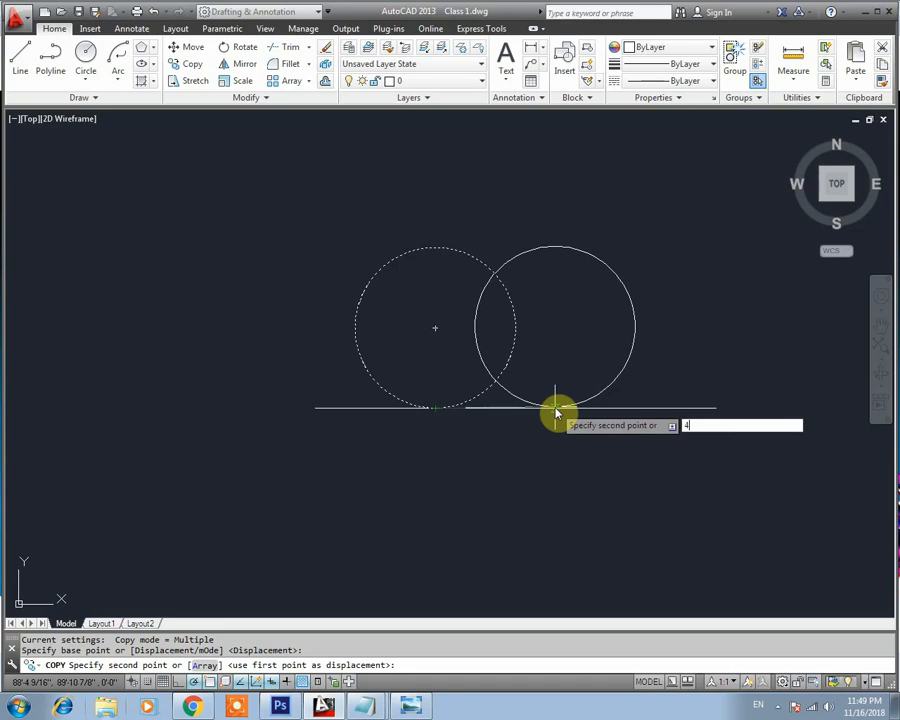
type("'")
key("Return")
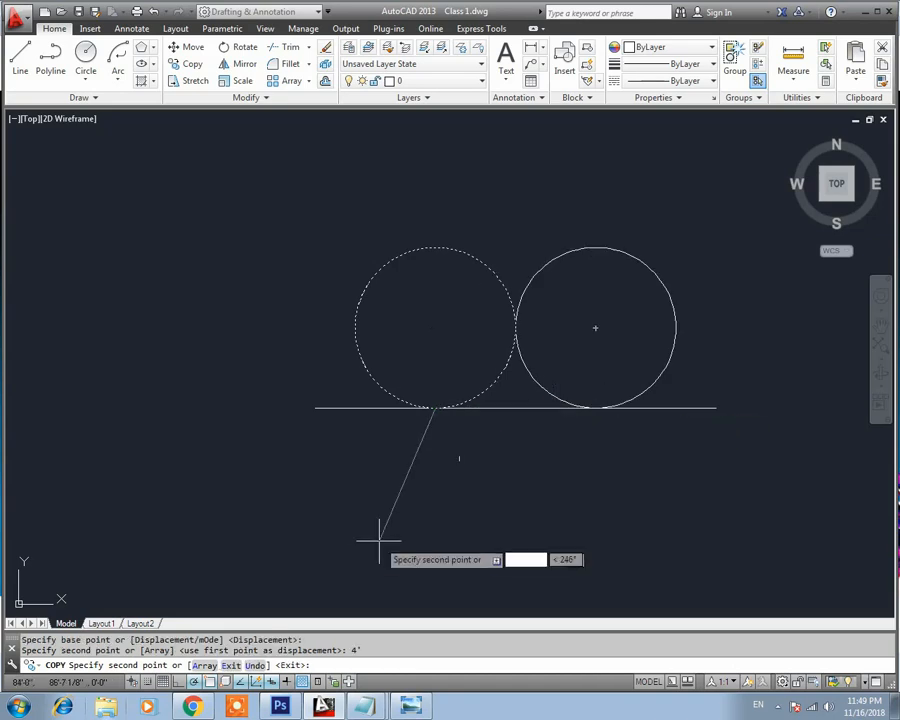
key("Escape")
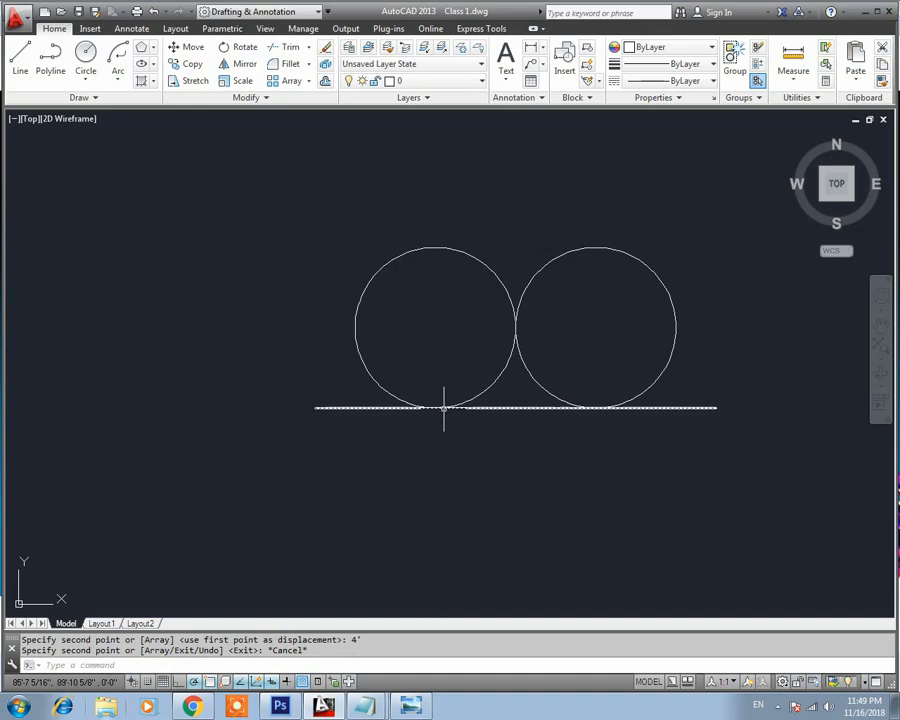
Add an aligned dimension between the bottom quadrants of the two circles, placed below the line
left_click(440, 408)
key("Escape")
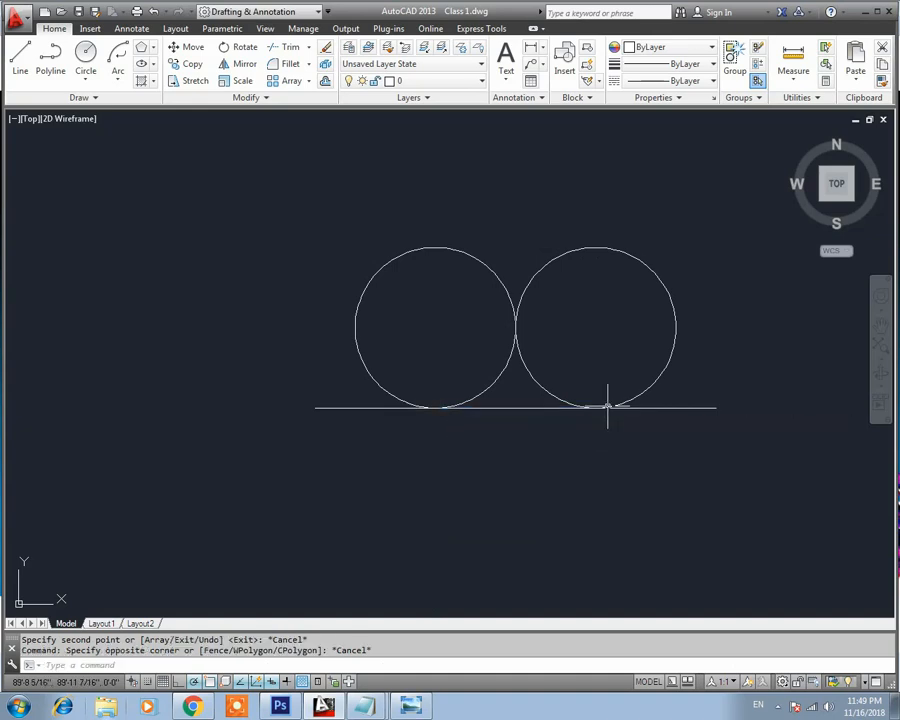
type("dal")
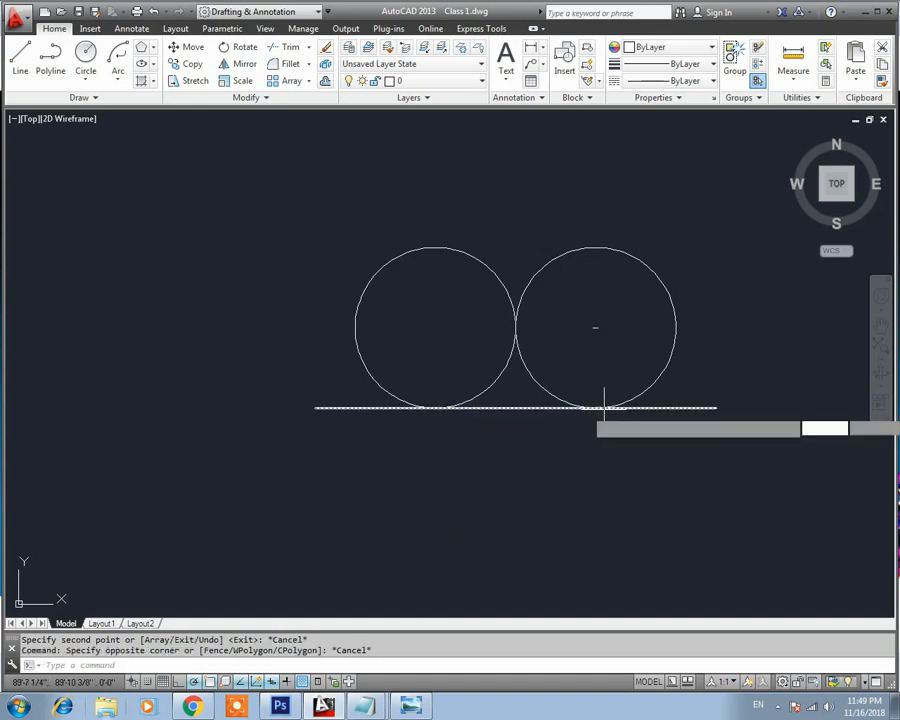
key("Return")
left_click(435, 408)
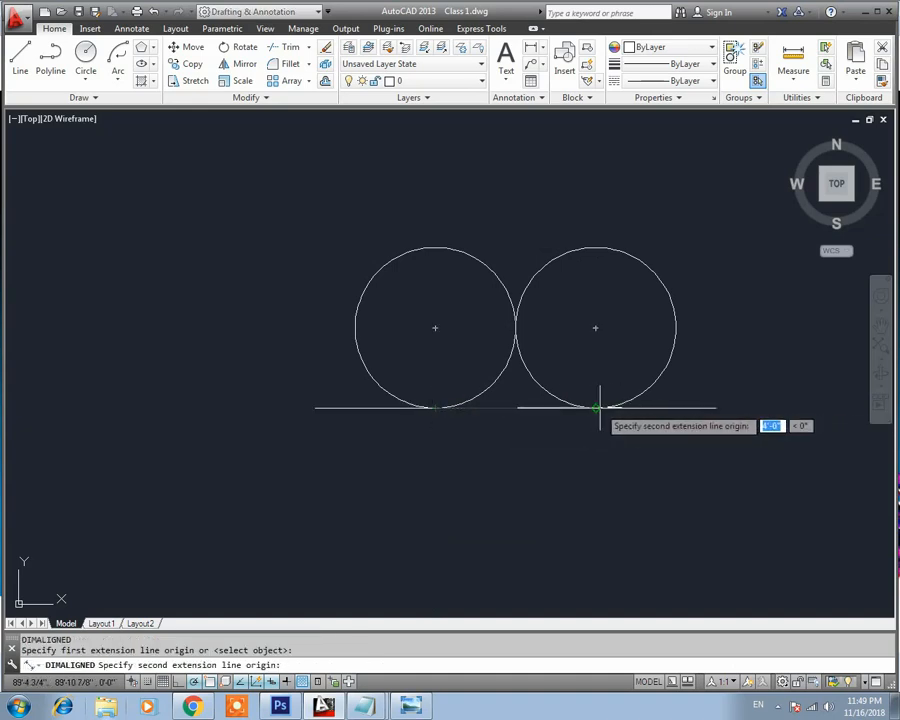
left_click(596, 408)
left_click(530, 450)
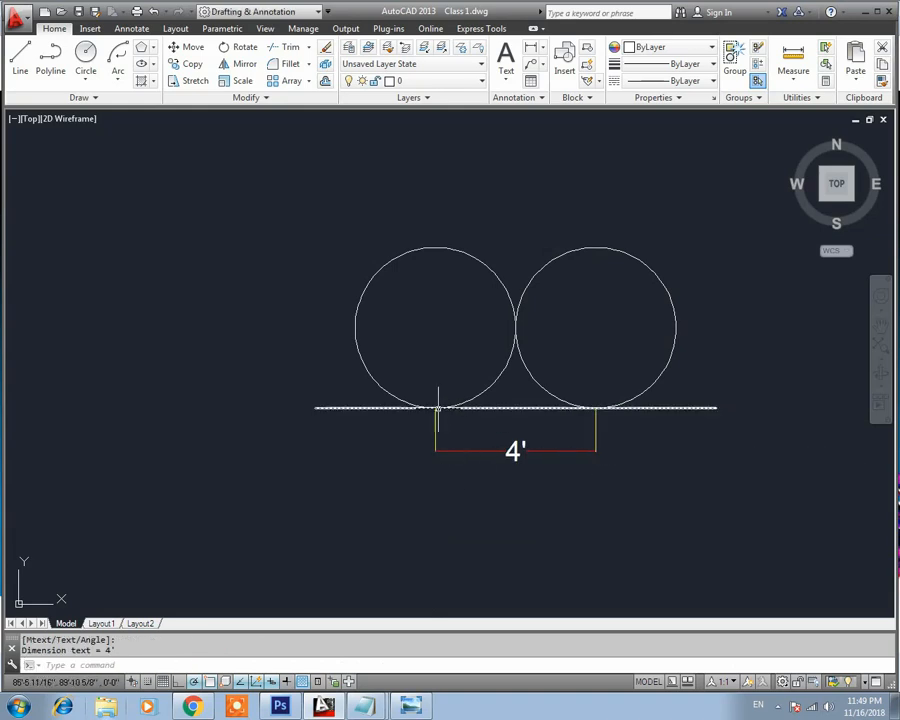
Erase the dimension below the line
left_click(538, 426)
left_click(466, 484)
key("Delete")
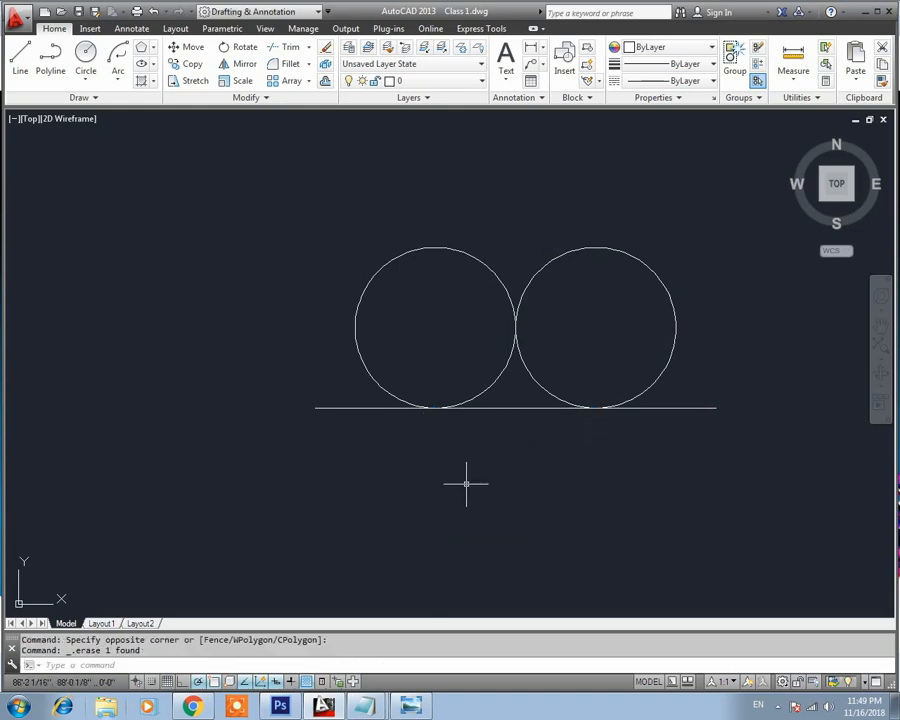
key("Escape")
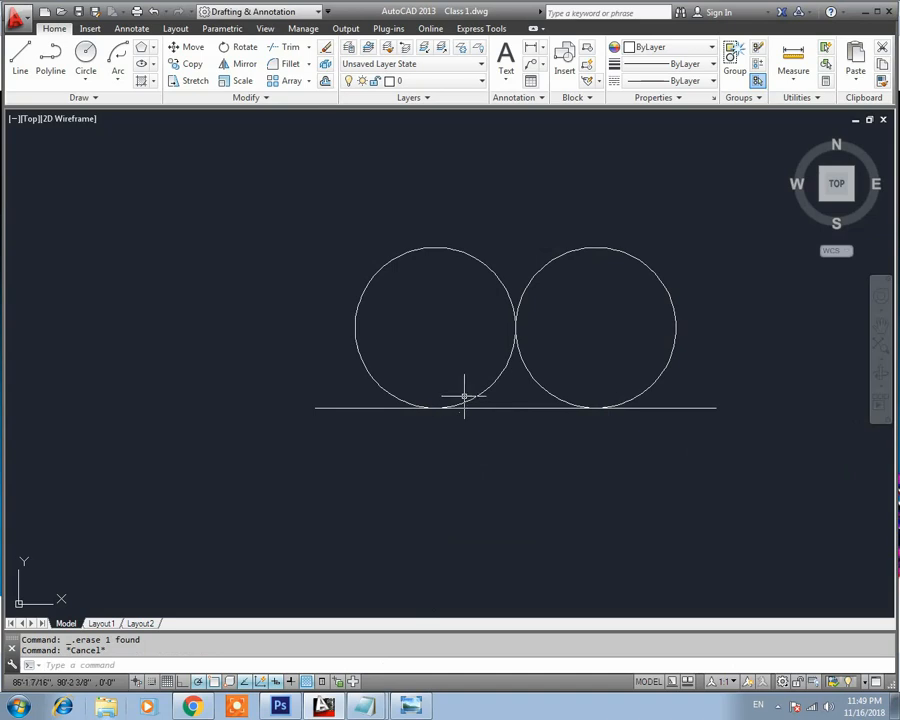
Move both circles 4' straight up from the line, using a base point to the right of them
mouse_move(464, 397)
middle_mouse_down()
mouse_move(478, 518)
mouse_move(440, 600)
middle_mouse_up()
left_click(656, 358)
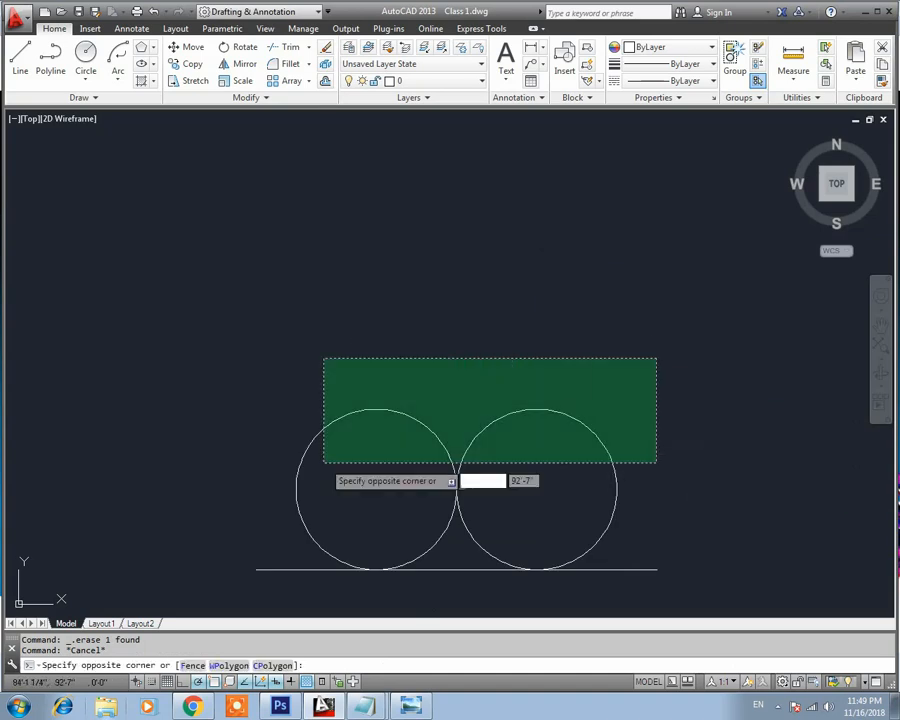
left_click(323, 462)
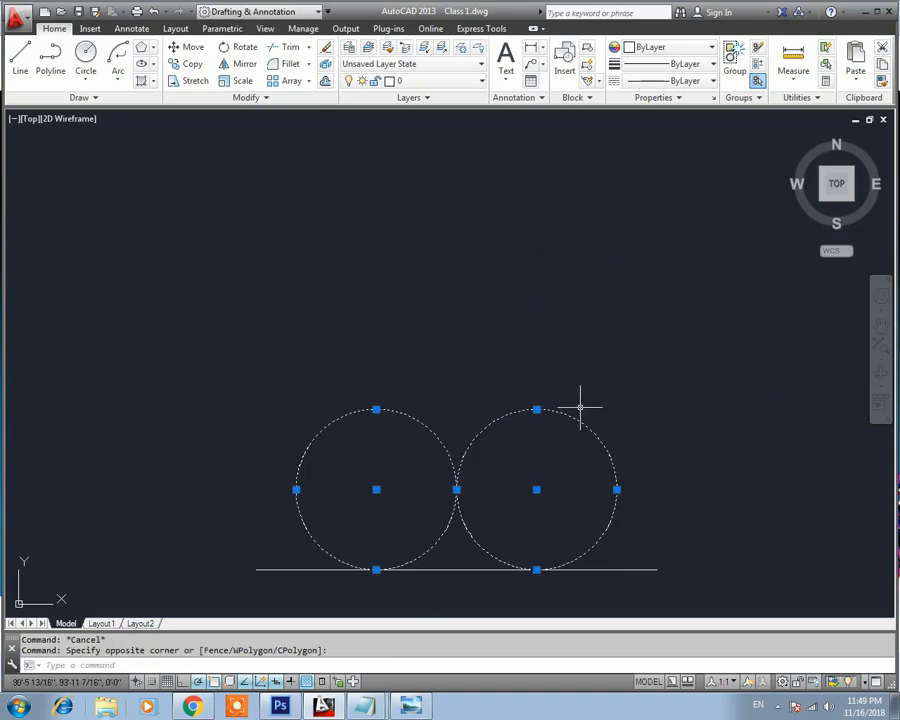
type("m")
key("Return")
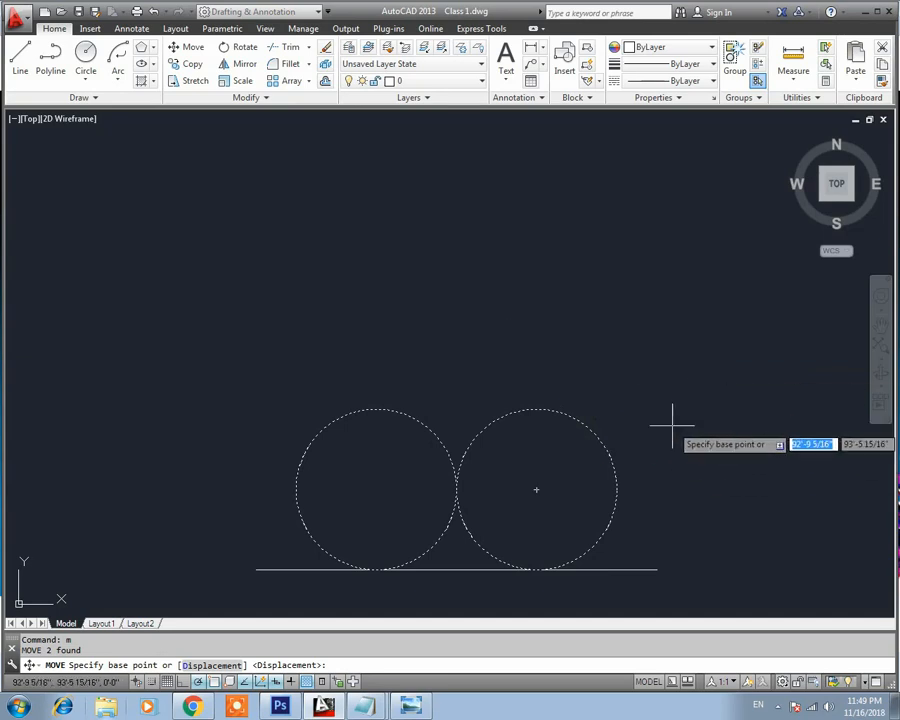
left_click(663, 461)
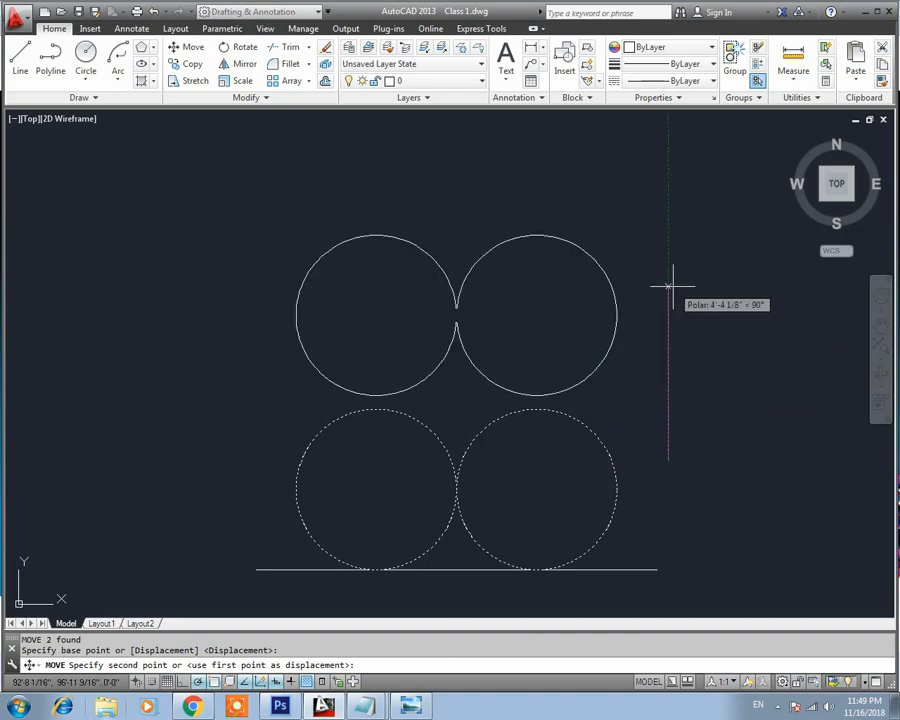
type("4")
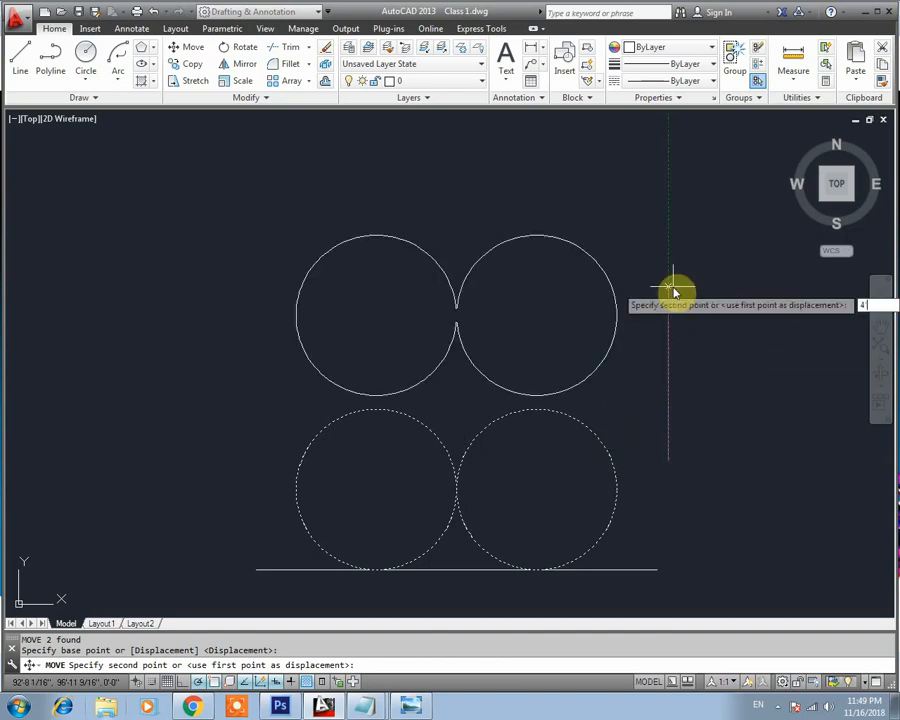
key("Return")
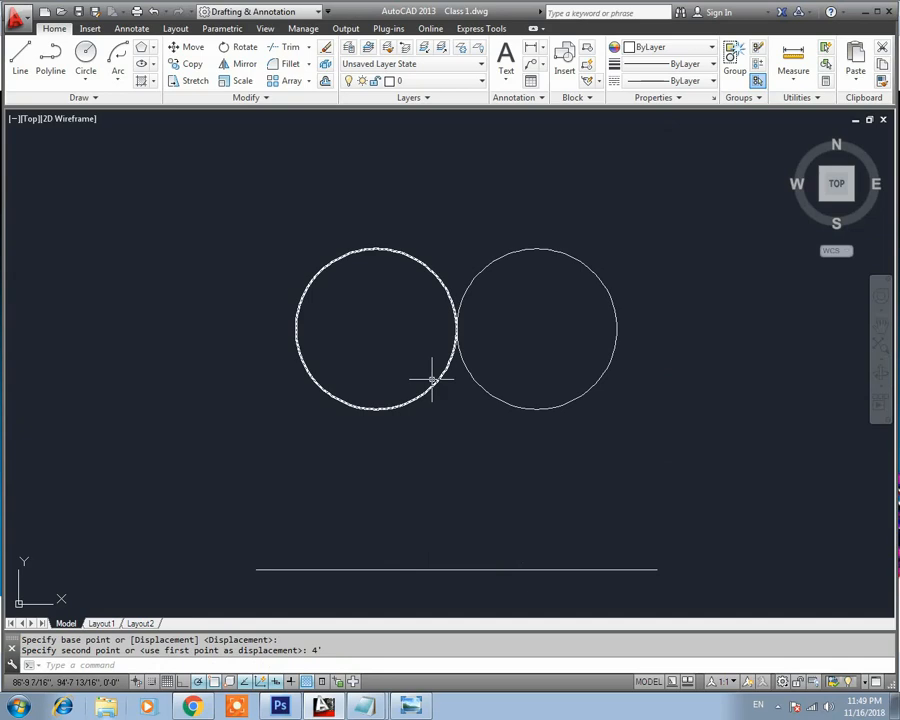
Copy both circles 5' straight up, using a base point to the right of the pair
scroll(609, 397, "down", 6)
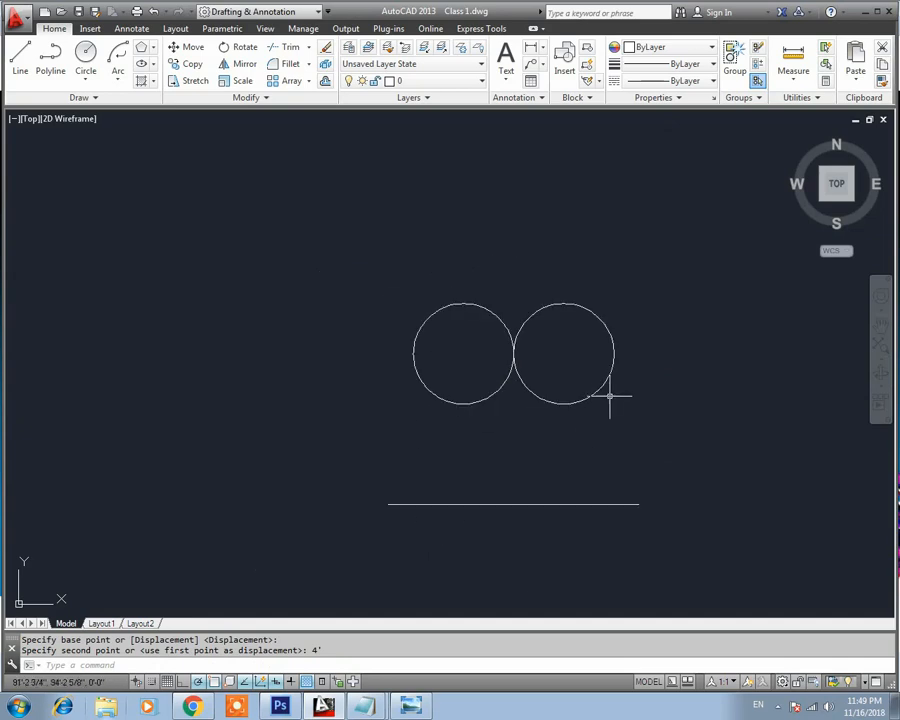
left_click(547, 366)
left_click(361, 427)
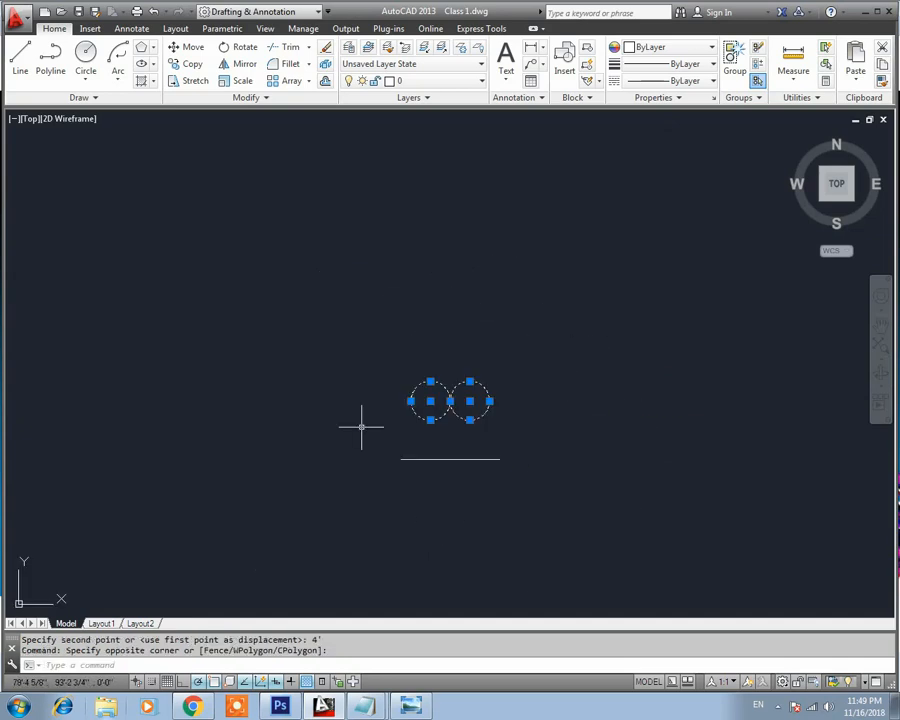
type("co")
key("Return")
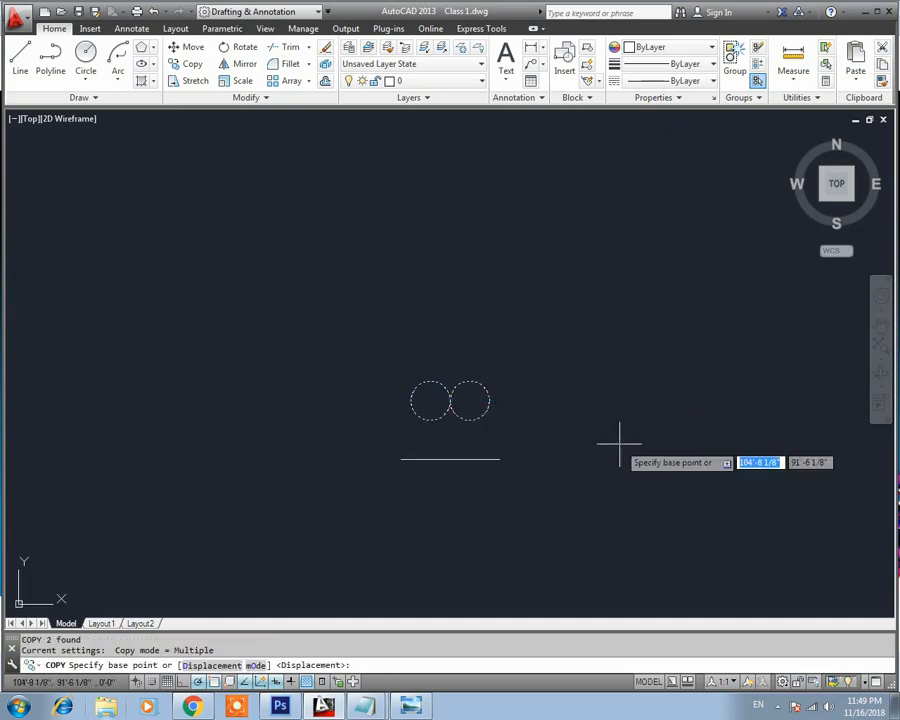
left_click(587, 401)
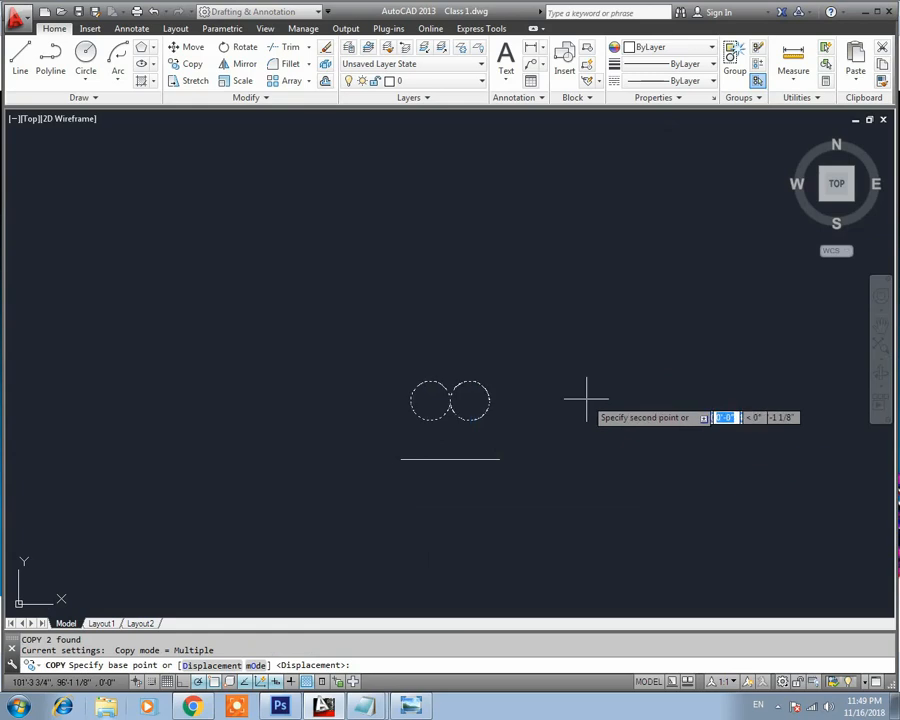
type("5")
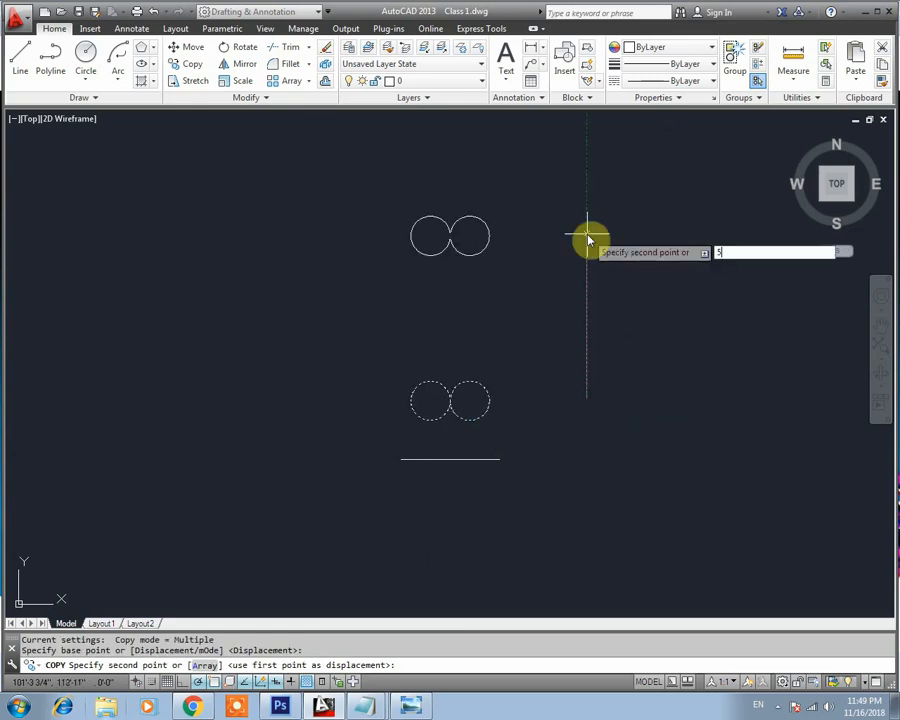
type("'")
key("Return")
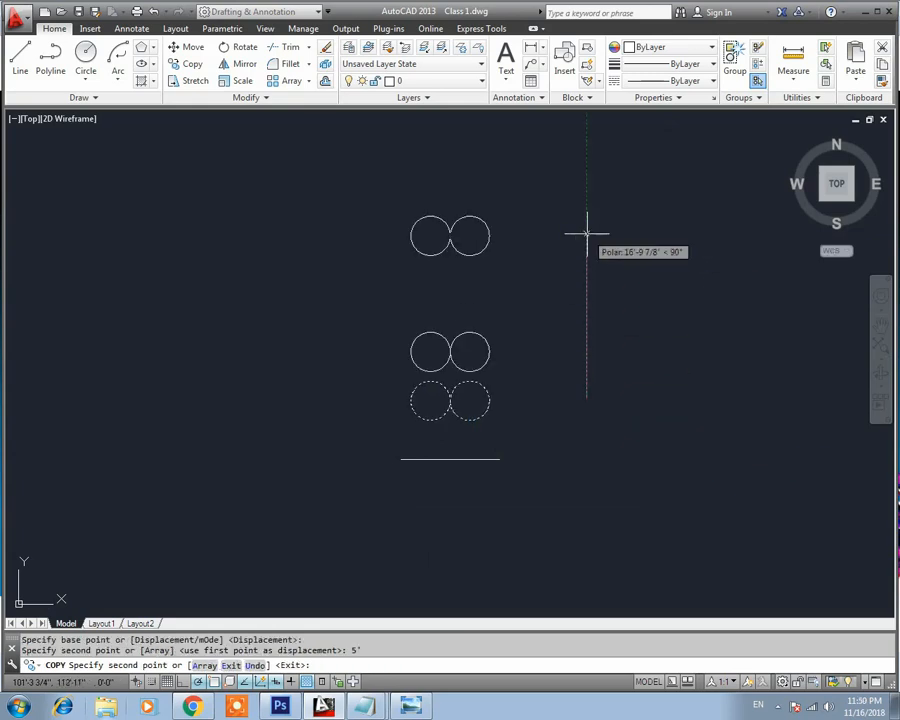
key("Escape")
scroll(544, 396, "up", 5)
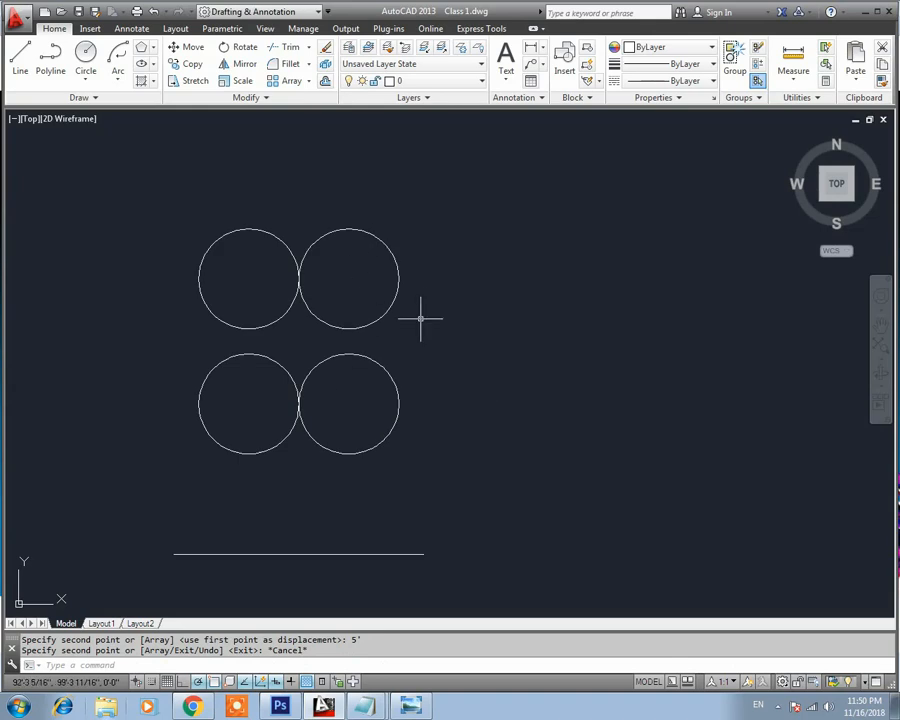
scroll(420, 318, "down", 5)
key("Escape")
scroll(440, 358, "up", 5)
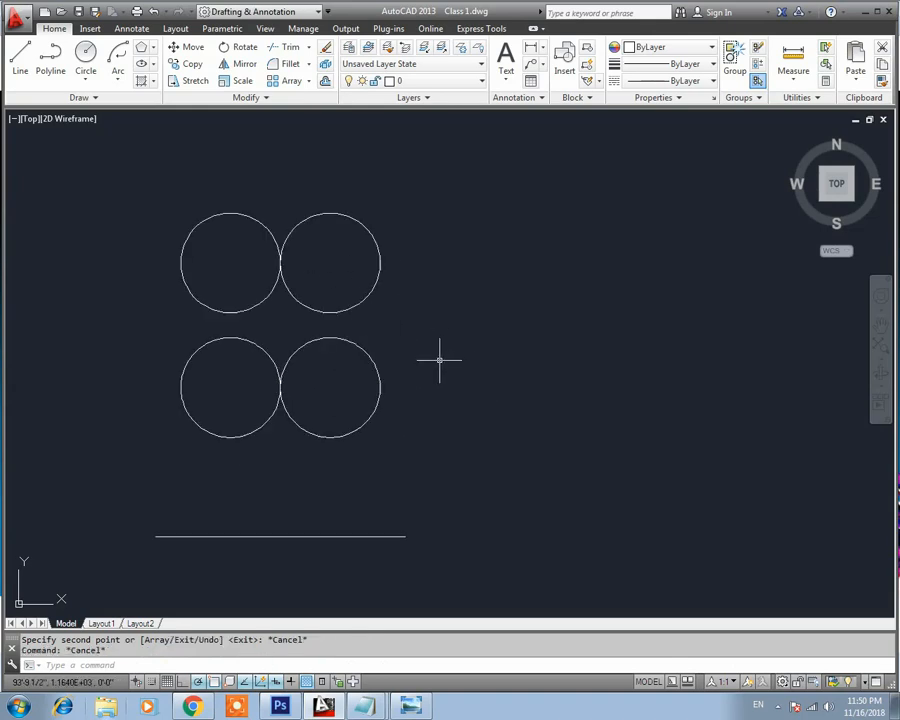
middle_click_drag(440, 360, 610, 396)
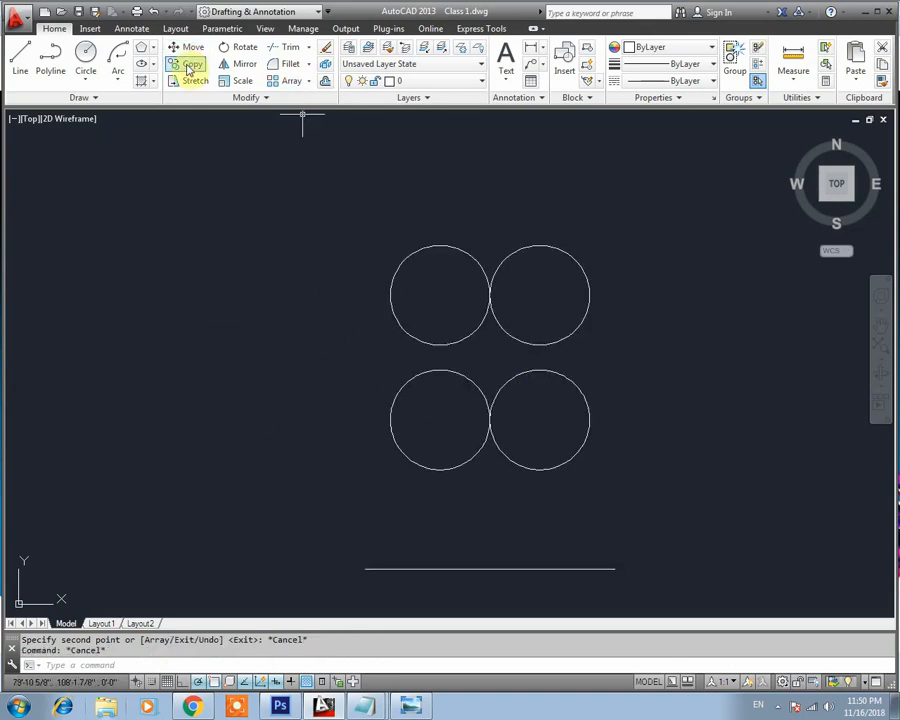
middle_click_drag(467, 284, 356, 272)
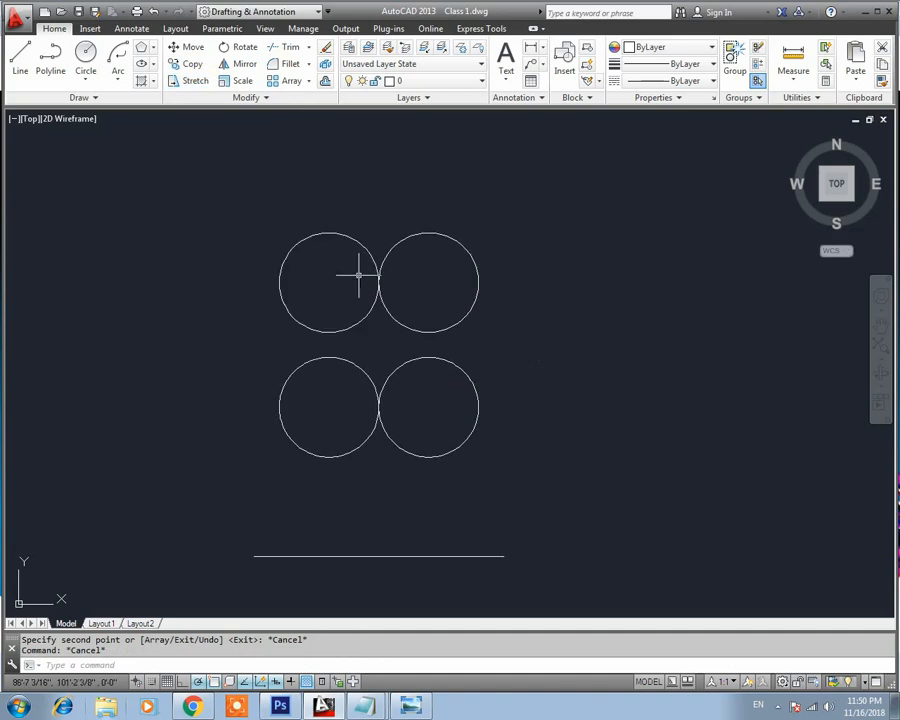
Check the Lecture 11 command list in Windows Photo Viewer and return to the drawing
left_click(548, 222)
left_click(256, 491)
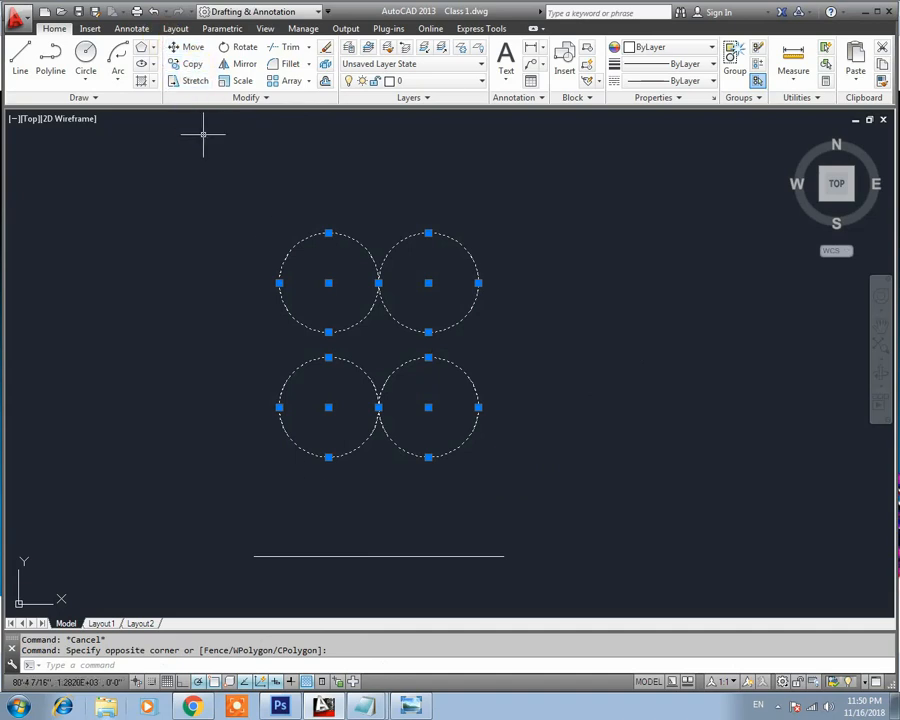
key("Escape")
left_click(410, 706)
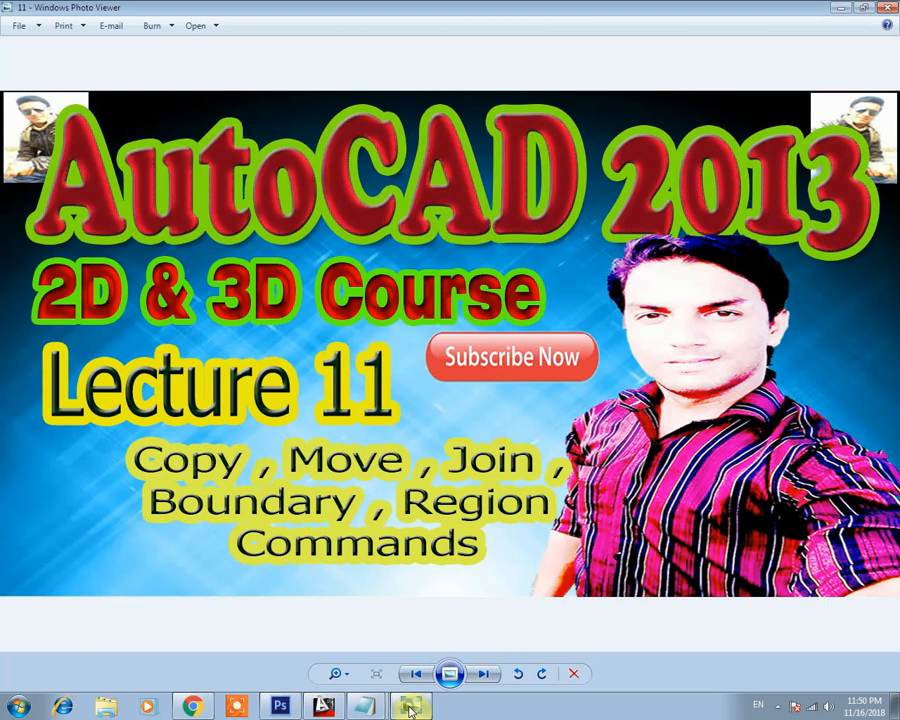
left_click(410, 706)
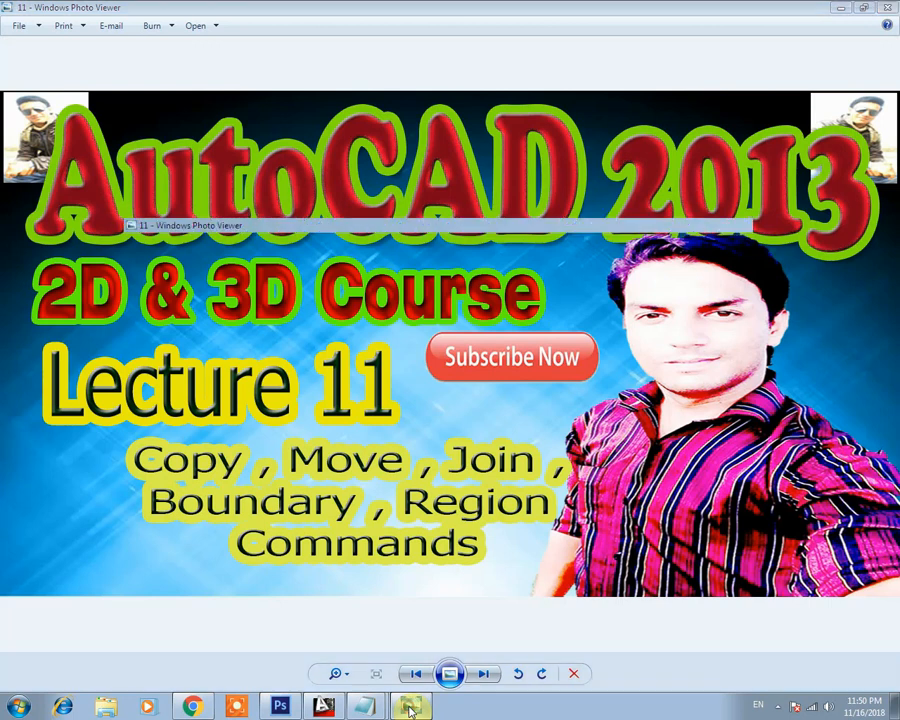
Erase all four circles and the horizontal line below them
left_click(519, 222)
left_click(203, 511)
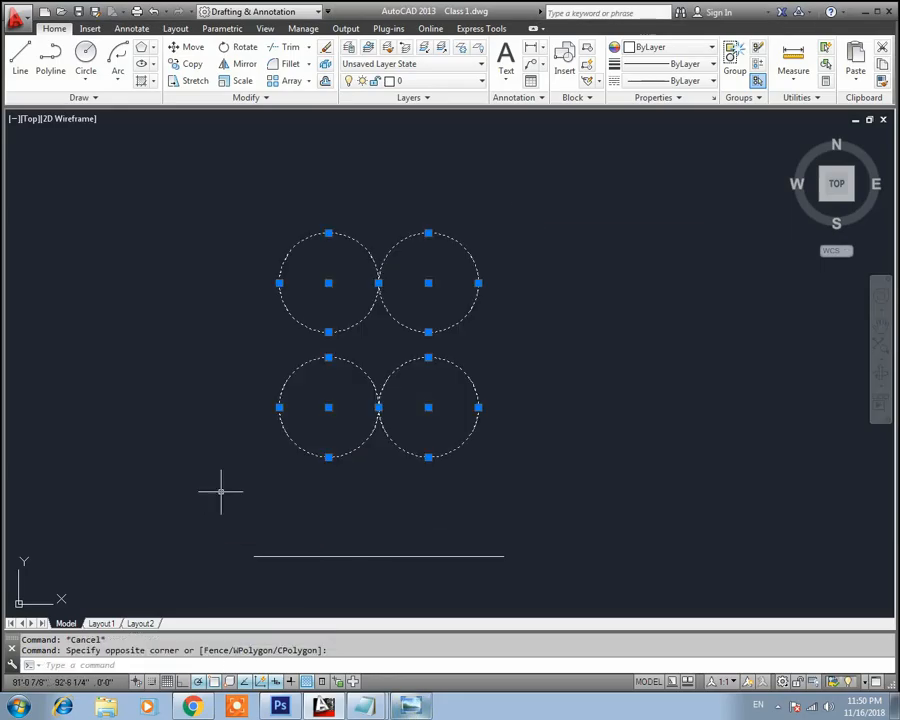
key("Delete")
key("Escape")
left_click(358, 481)
left_click(289, 567)
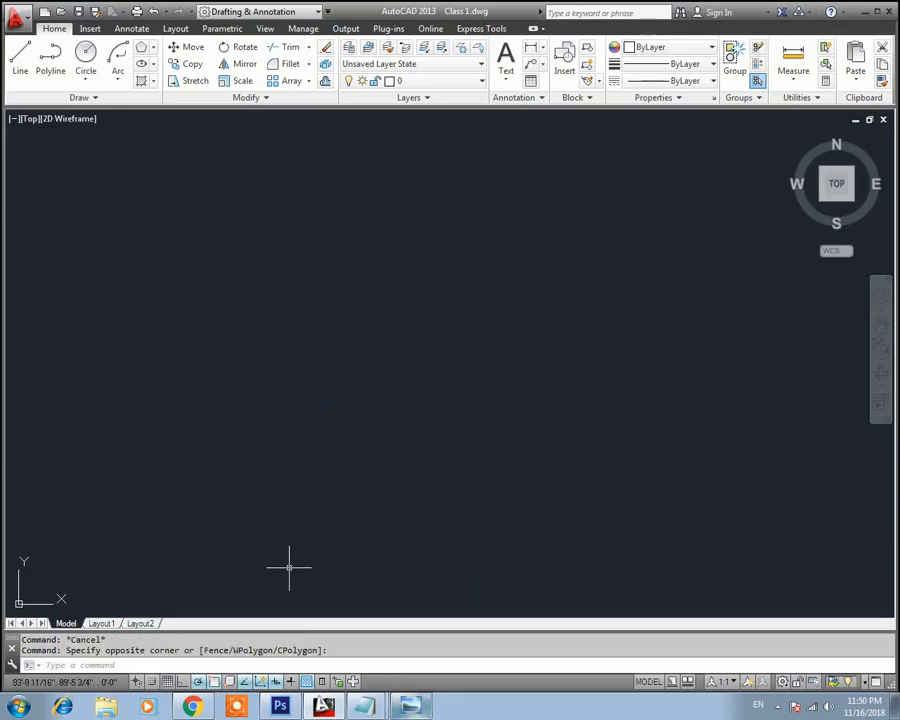
key("Delete")
key("Escape")
Draw a closed square from four separate Line segments, each 4' long
type("l")
key("Return")
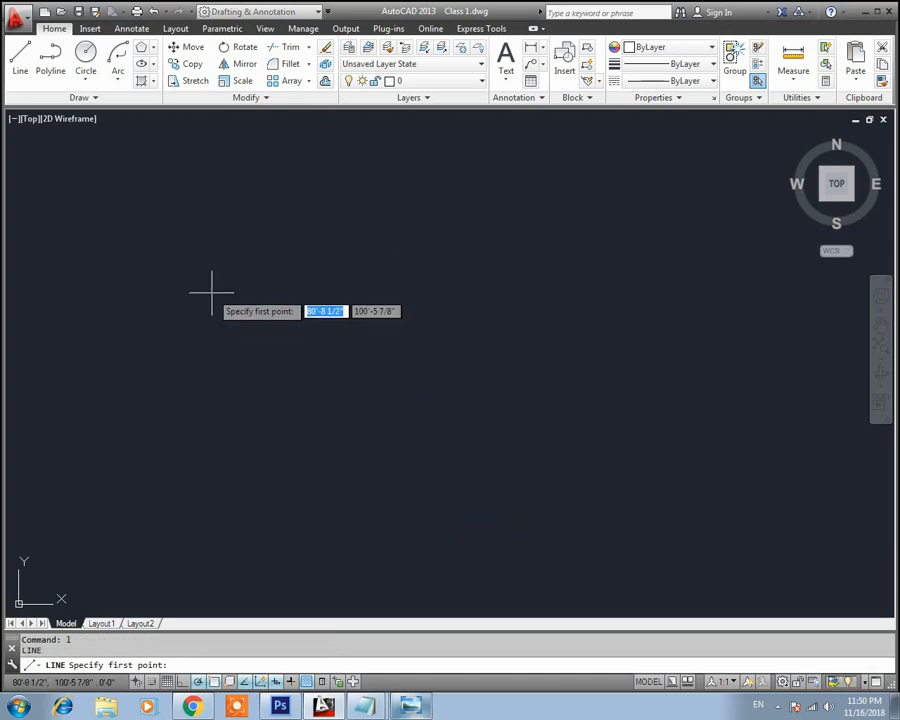
left_click(211, 293)
type("4'")
key("Return")
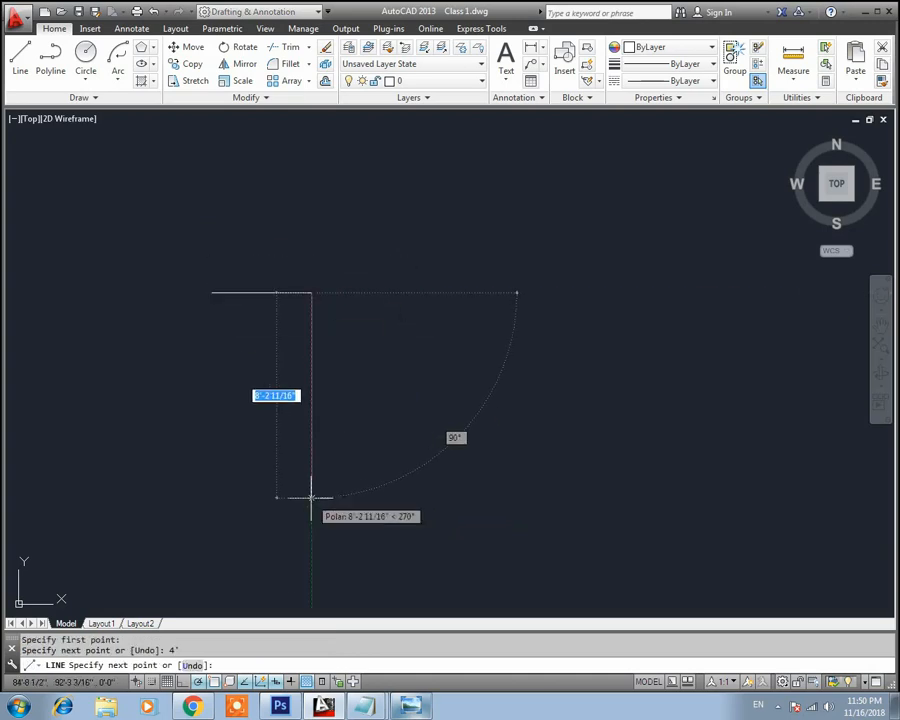
type("4'")
key("Return")
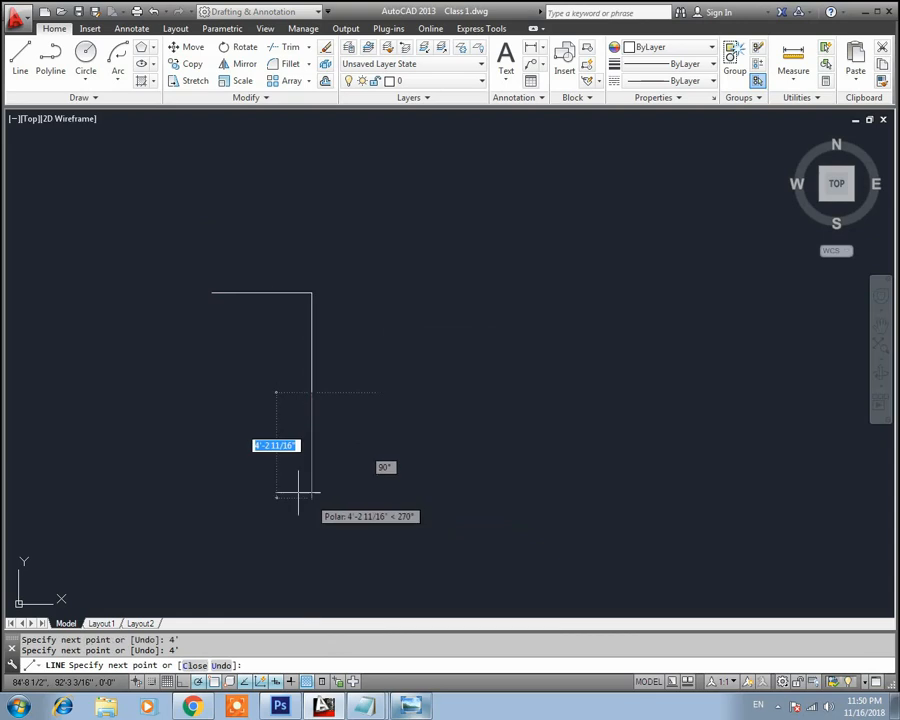
type("4'")
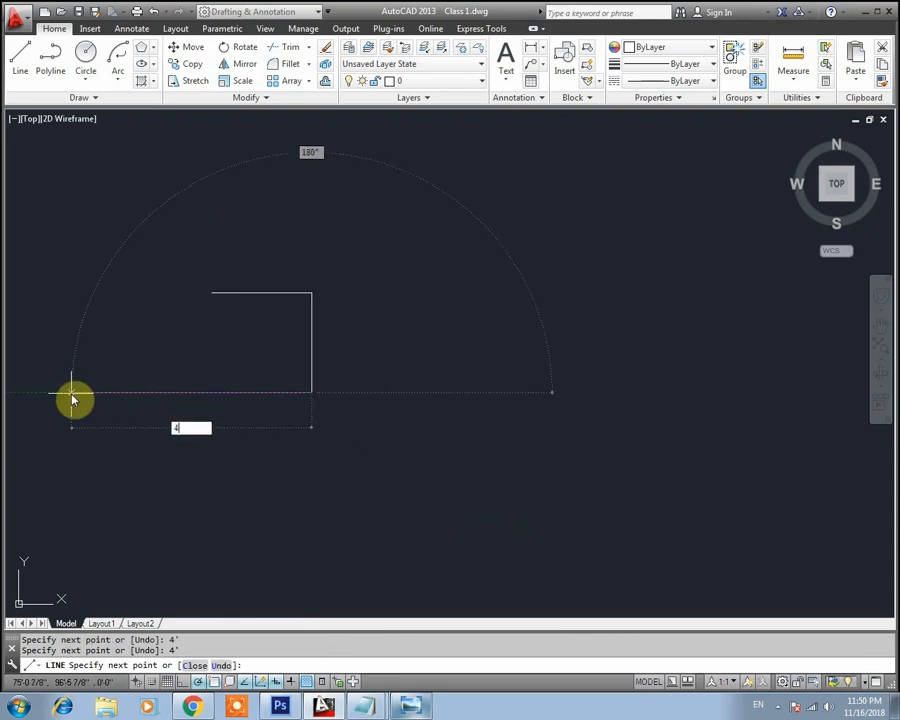
key("Return")
type("c")
key("Return")
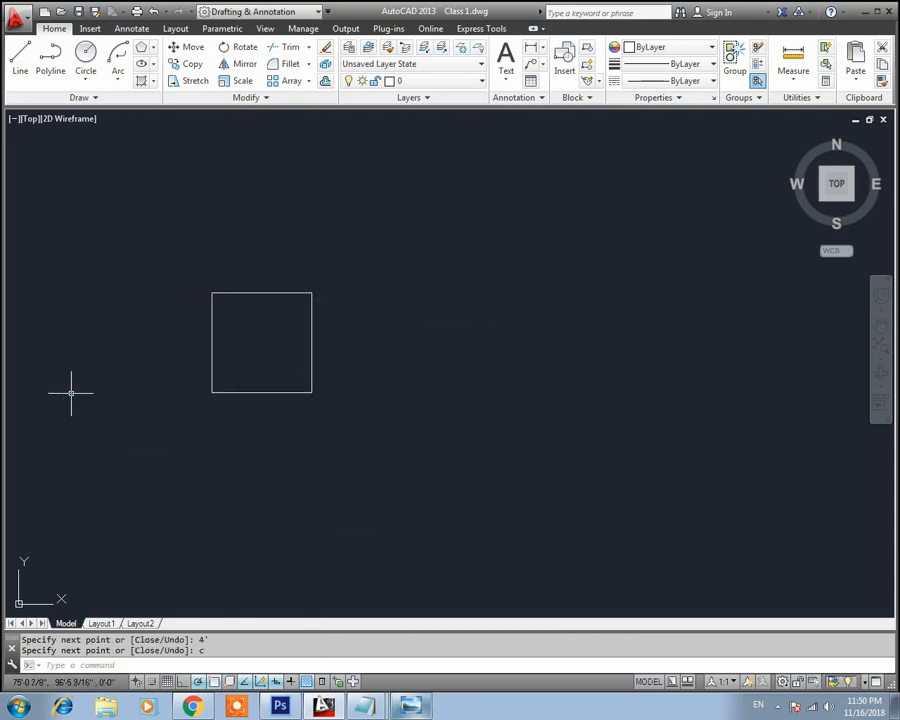
Select the square's right and top sides to check whether they are separate lines, and clear the selection
middle_click_drag(207, 369, 354, 369)
scroll(434, 343, "up", 4)
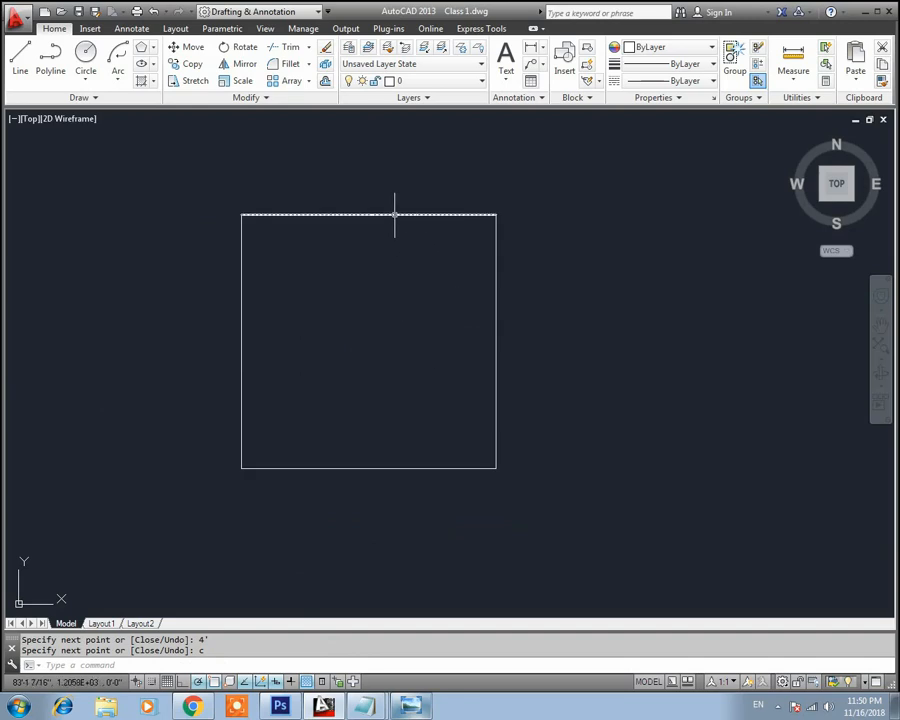
left_click(495, 318)
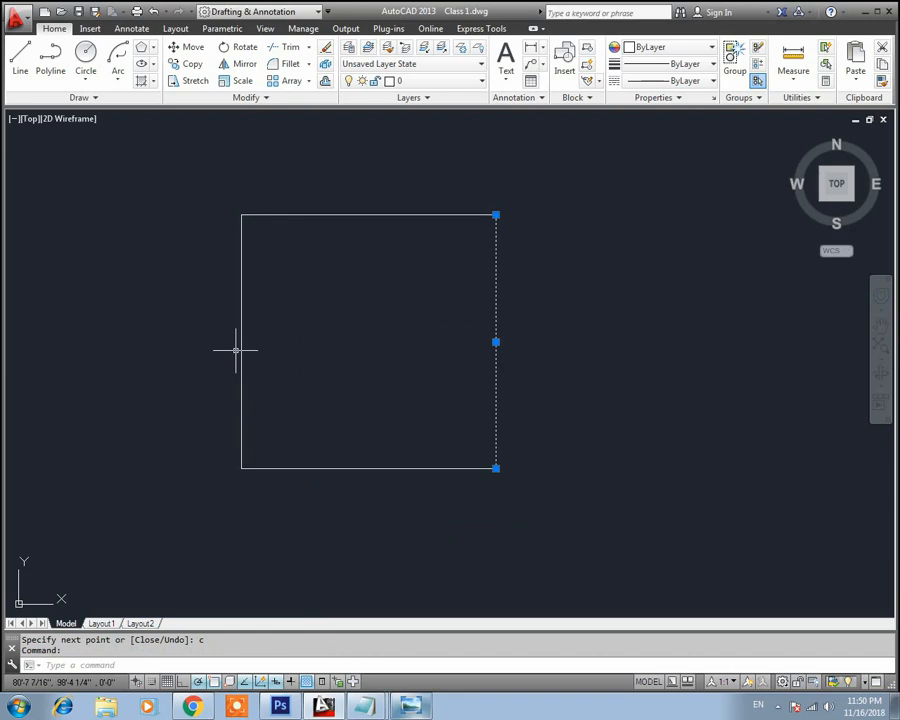
left_click(319, 214)
key("Escape")
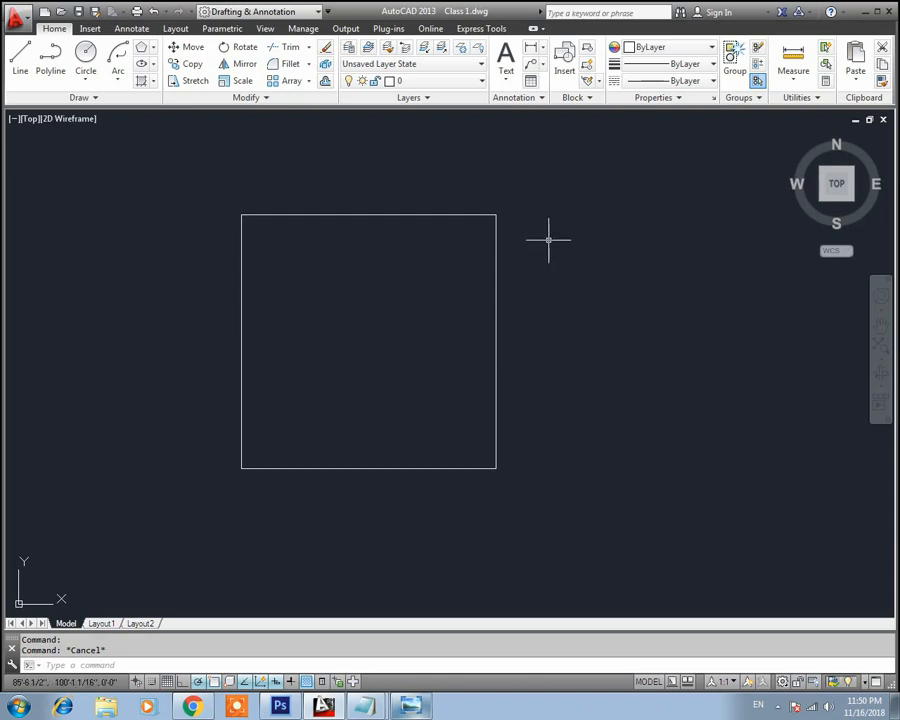
Select the square's four sides and join them into one polyline
left_click(546, 183)
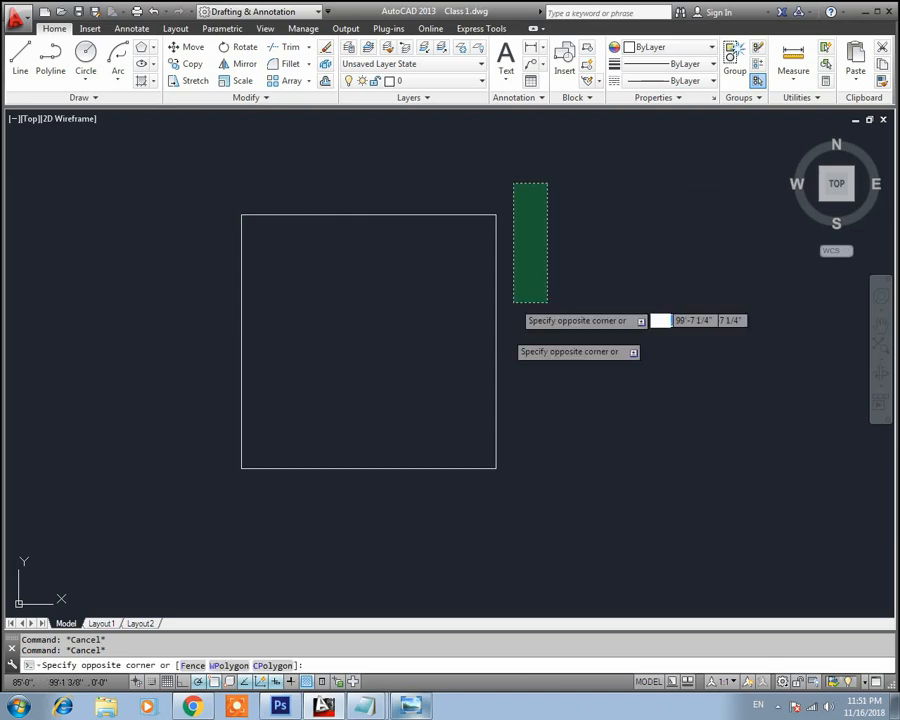
left_click(170, 522)
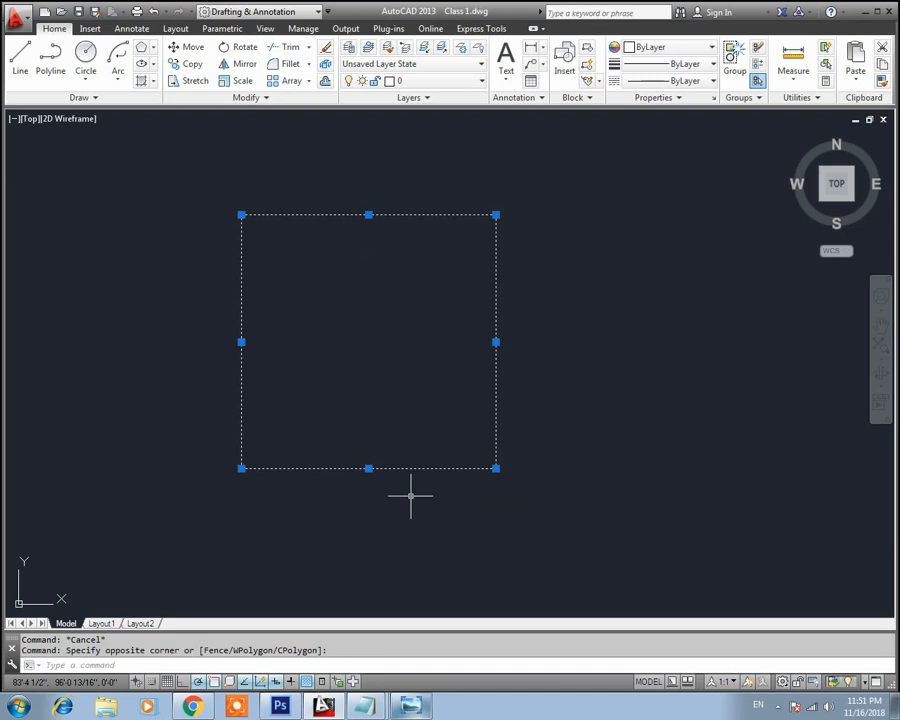
type("j")
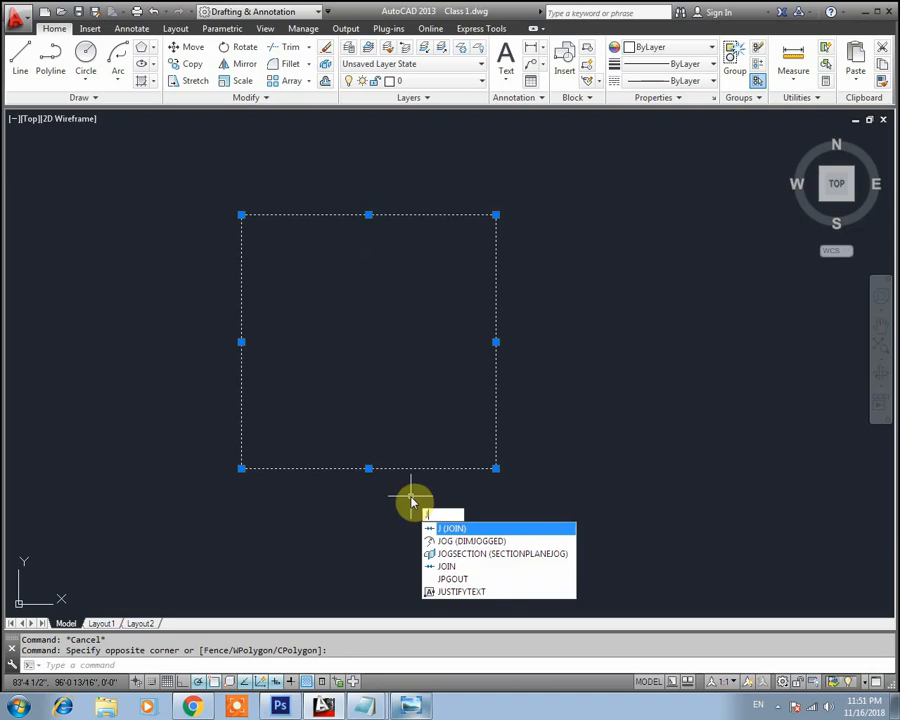
key("Return")
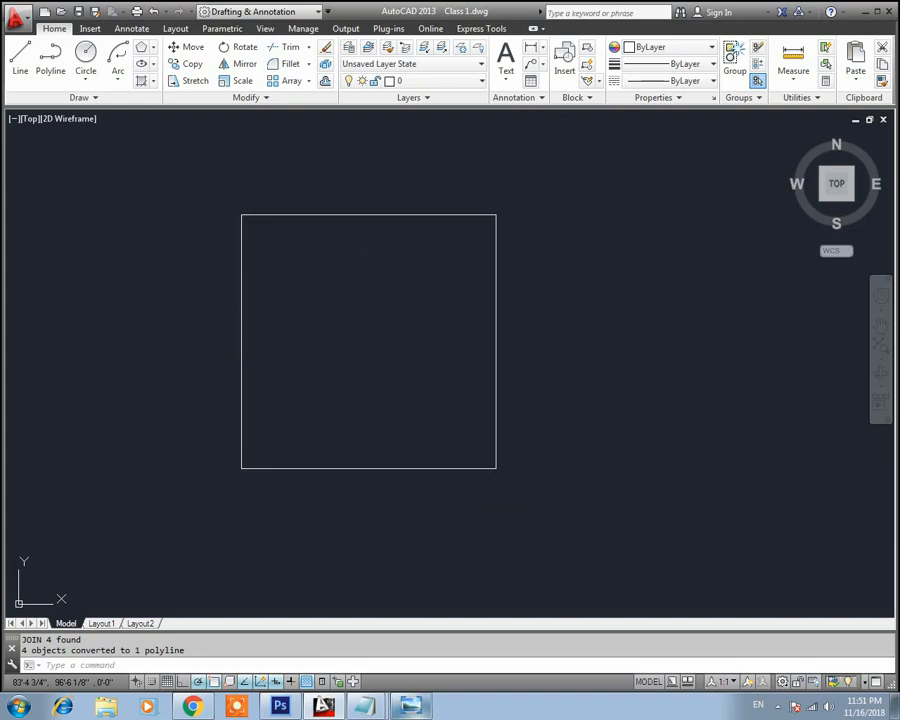
Check whether the joined square selects as one object from its bottom and top edges, and undo the join
left_click(411, 468)
key("Escape")
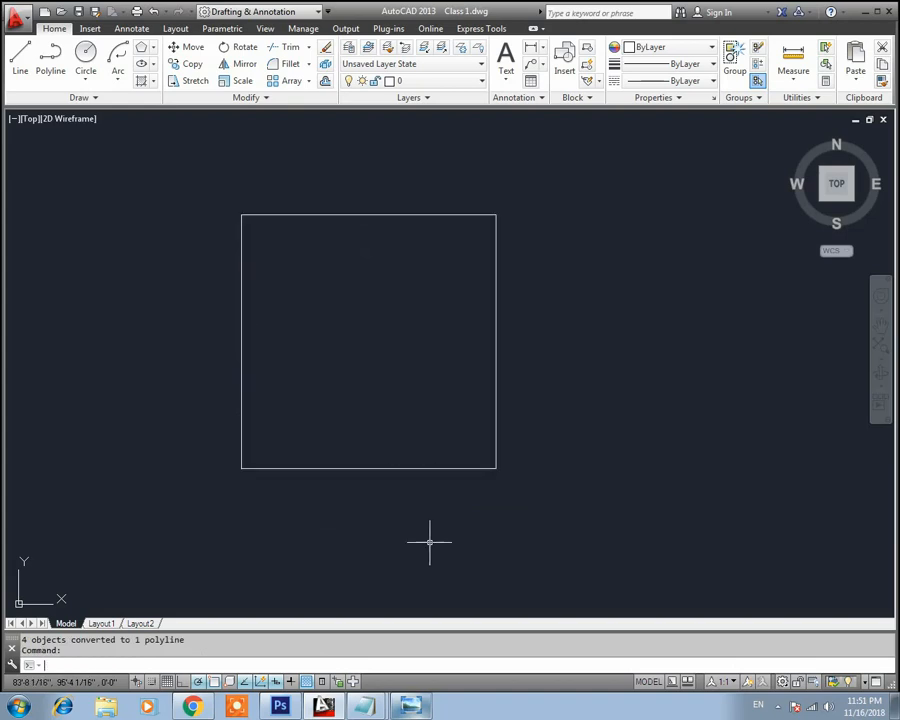
left_click(420, 214)
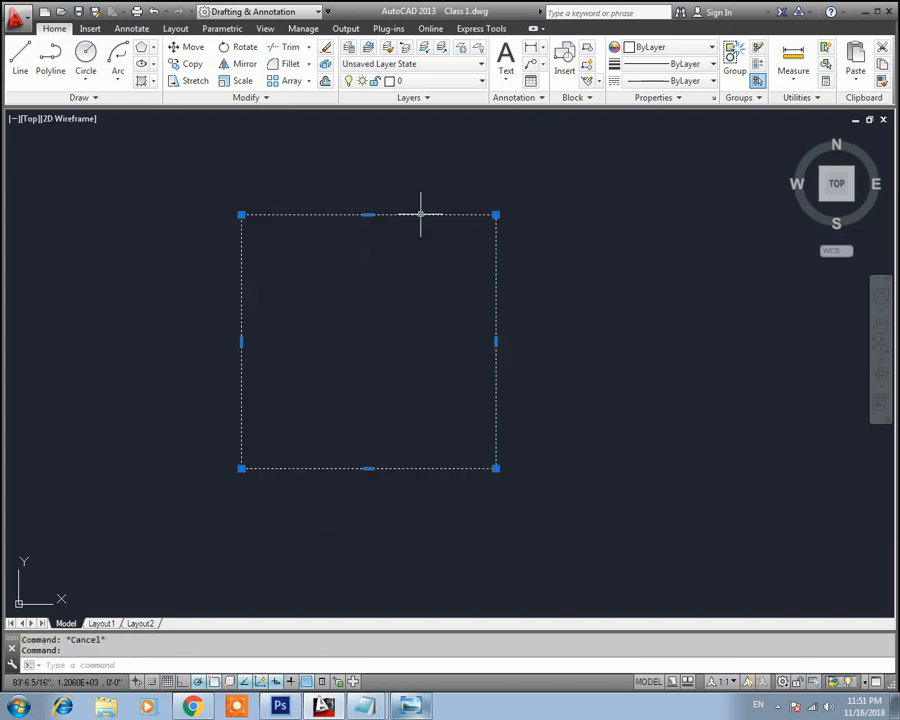
key("Escape")
key("Escape")
key("Escape")
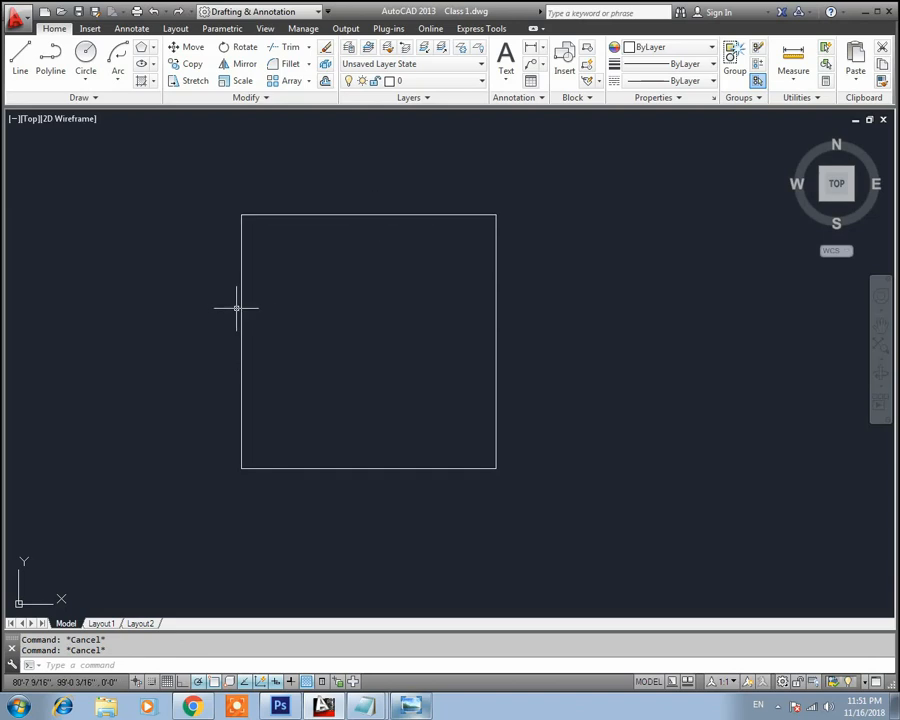
Run Join before selecting anything, and choose all four sides of the square as the objects to join
type("j")
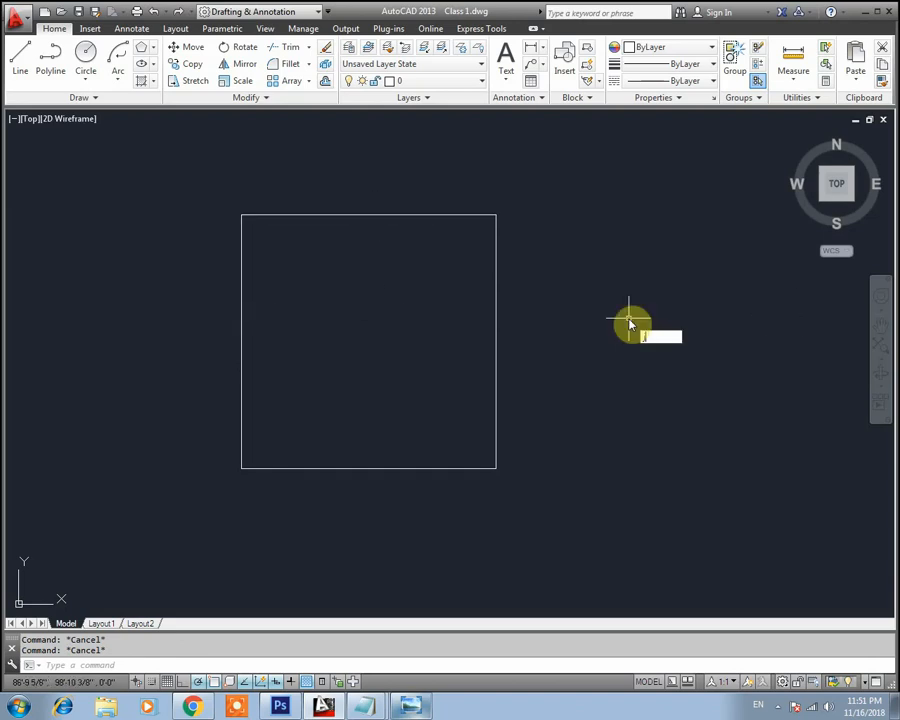
key("Return")
left_click(550, 172)
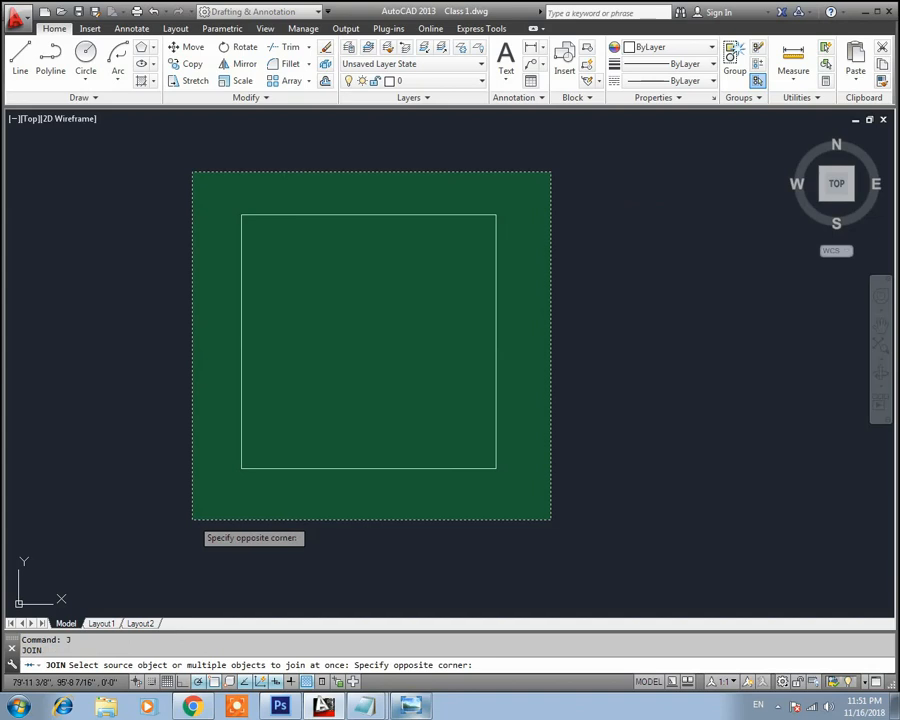
left_click(192, 518)
key("Return")
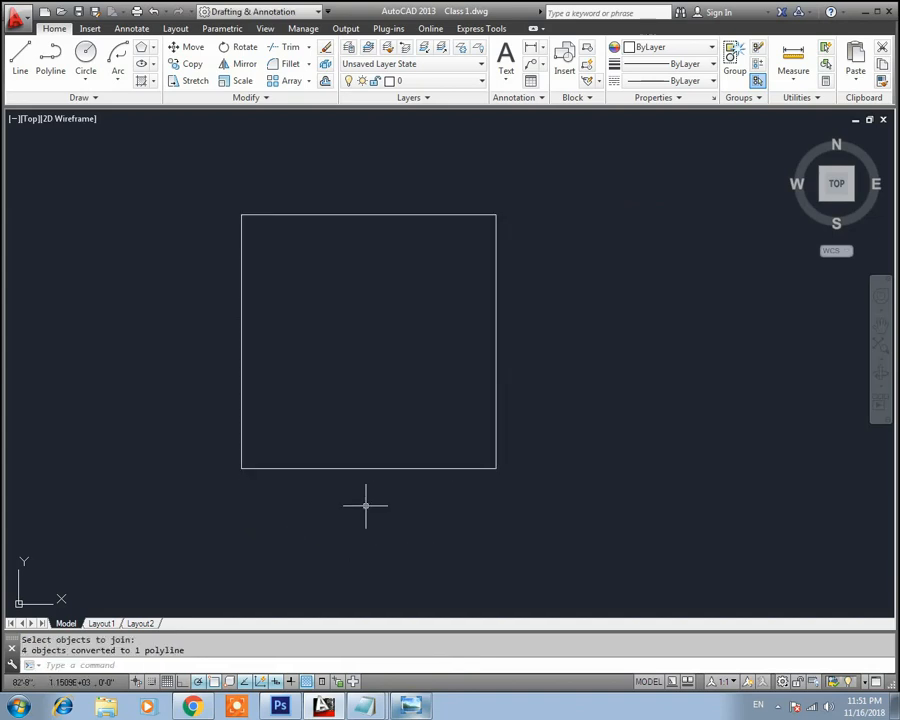
Select the square by its bottom edge to check whether it is a single object
left_click(382, 468)
middle_click_drag(412, 378, 454, 379)
scroll(496, 380, "up", 4)
scroll(496, 380, "down", 4)
key("Escape")
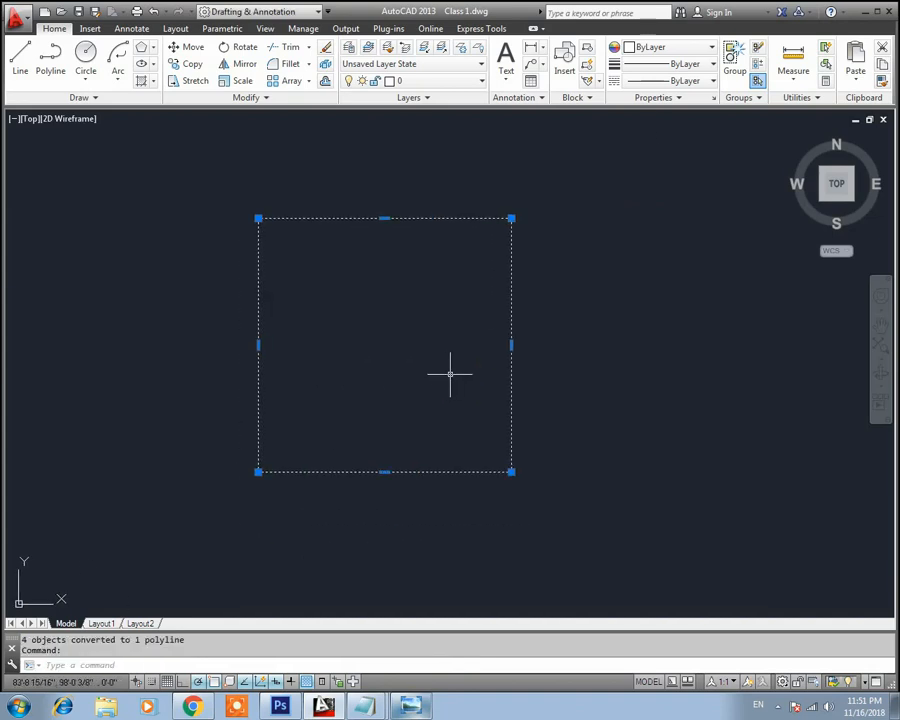
Undo the recent view changes and the join of the square's sides
key("ctrl+z")
key("Escape")
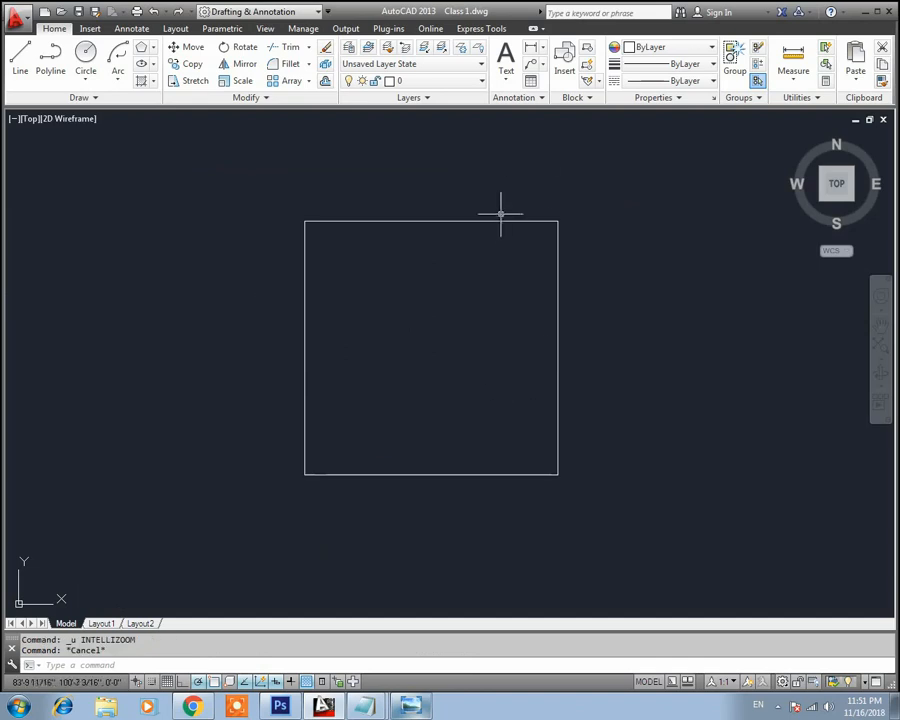
key("ctrl+z")
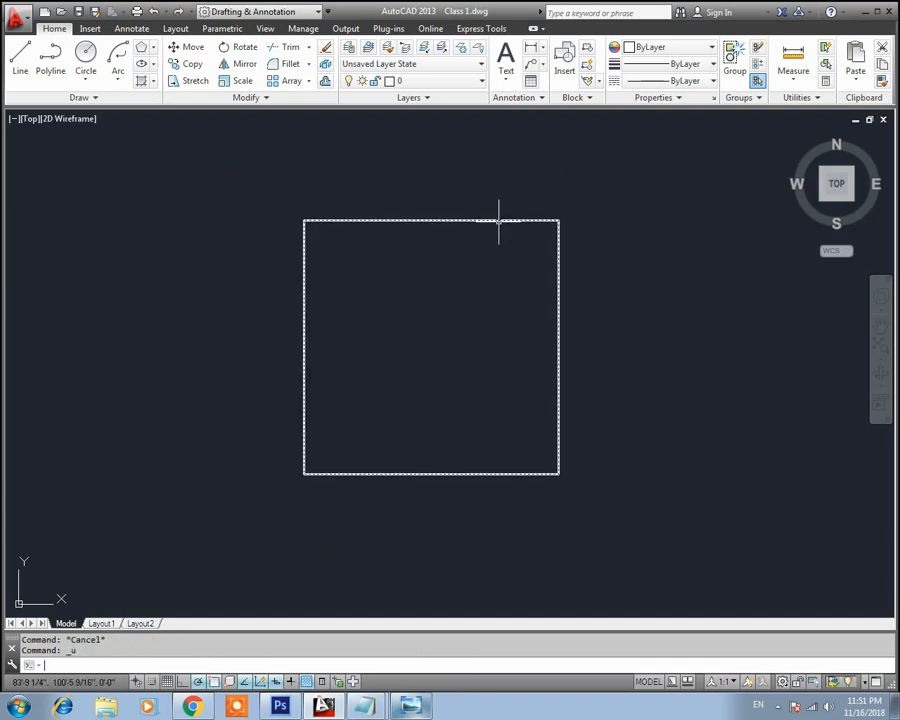
key("Escape")
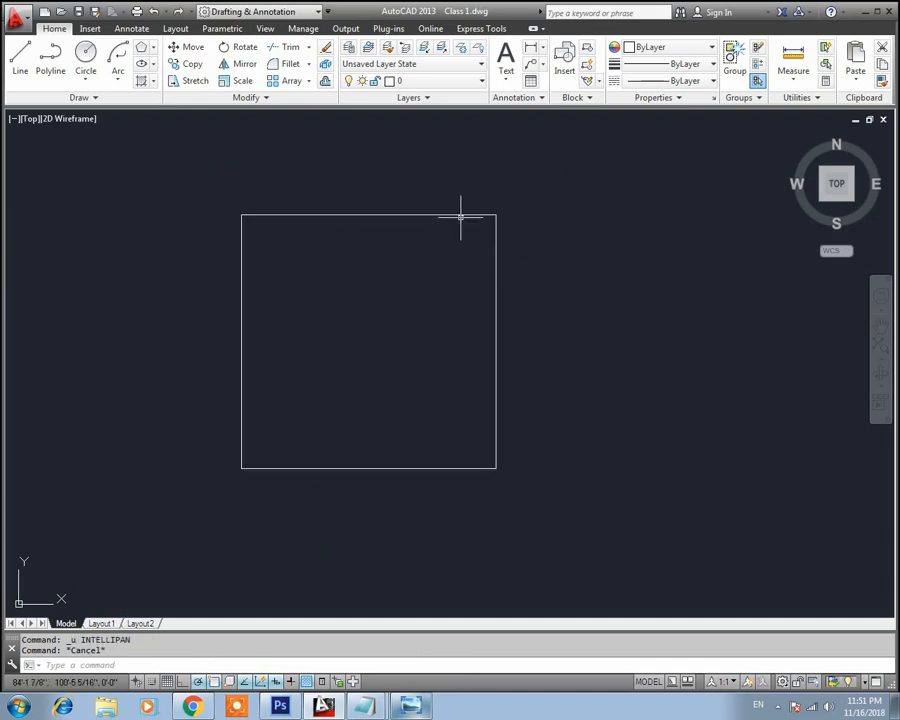
key("ctrl+z")
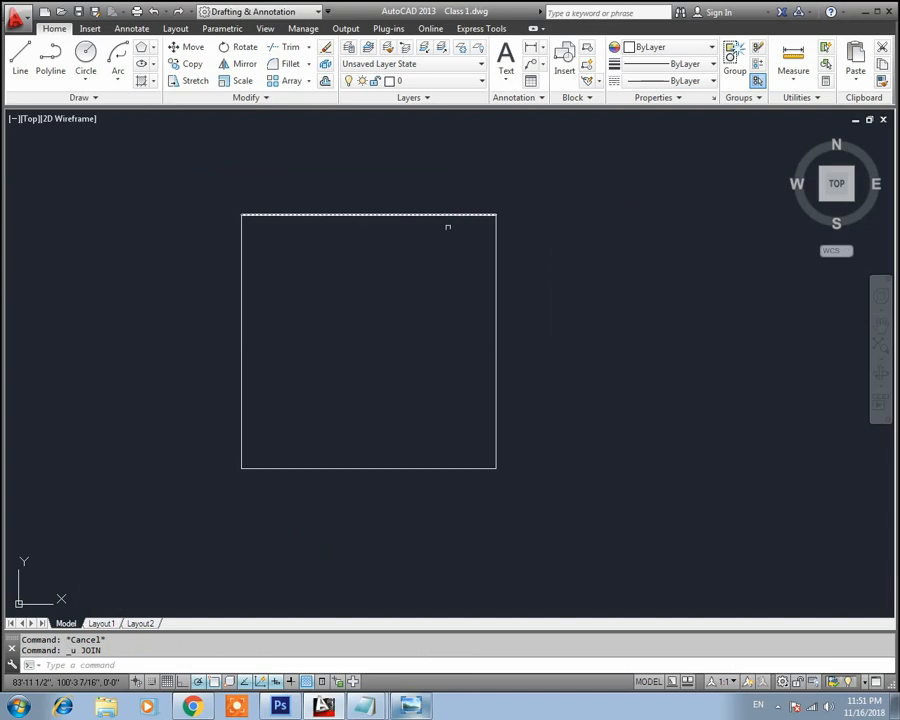
middle_click_drag(446, 317, 460, 309)
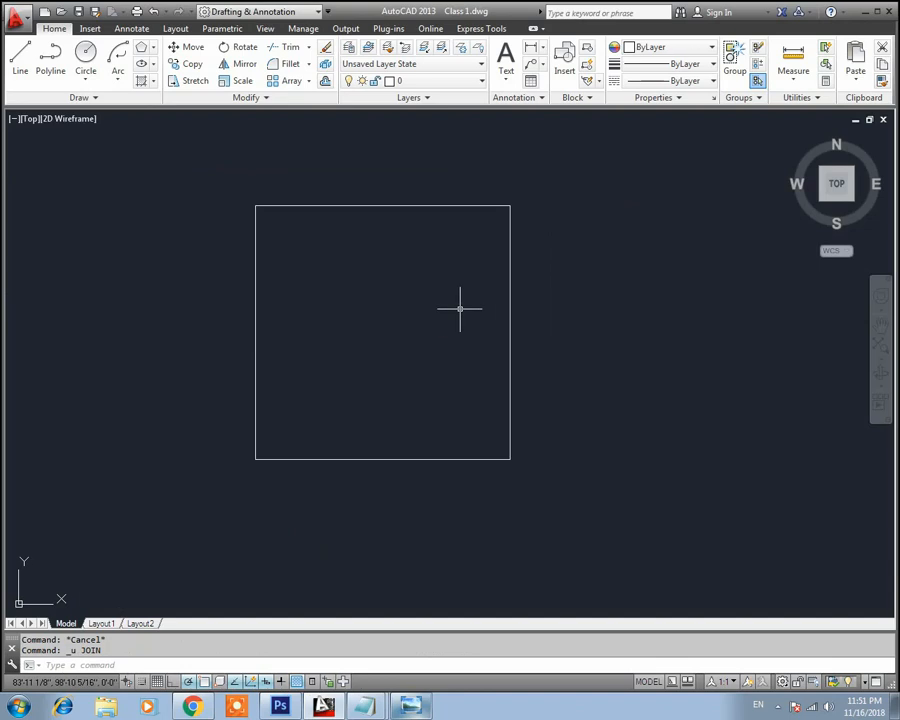
Check whether the square's right side selects separately, and consult the Lecture 11 command list in Windows Photo Viewer again
left_click(511, 286)
key("Escape")
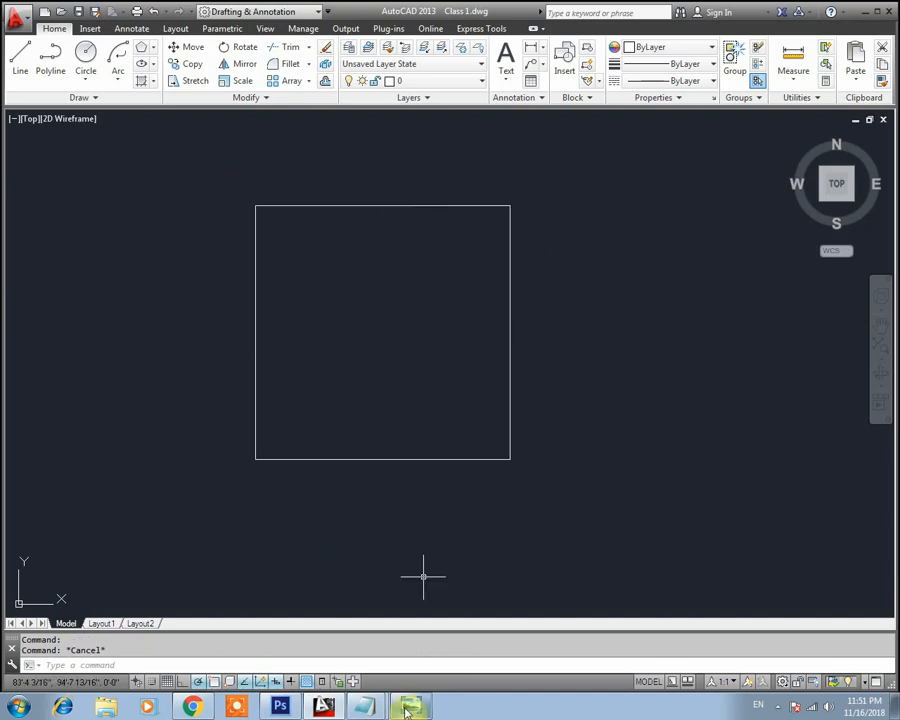
left_click(410, 706)
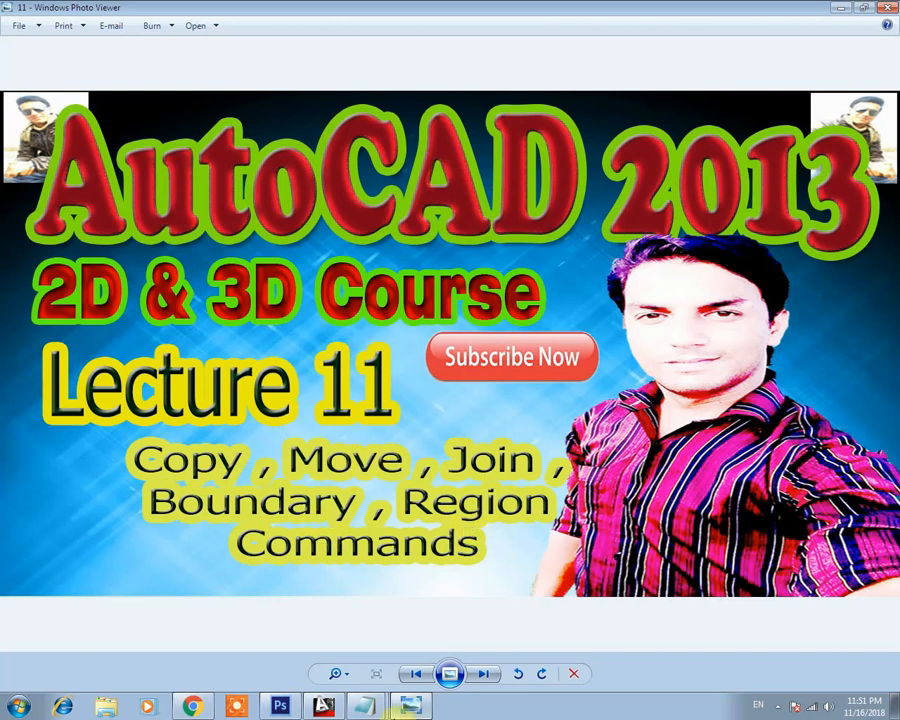
left_click(410, 711)
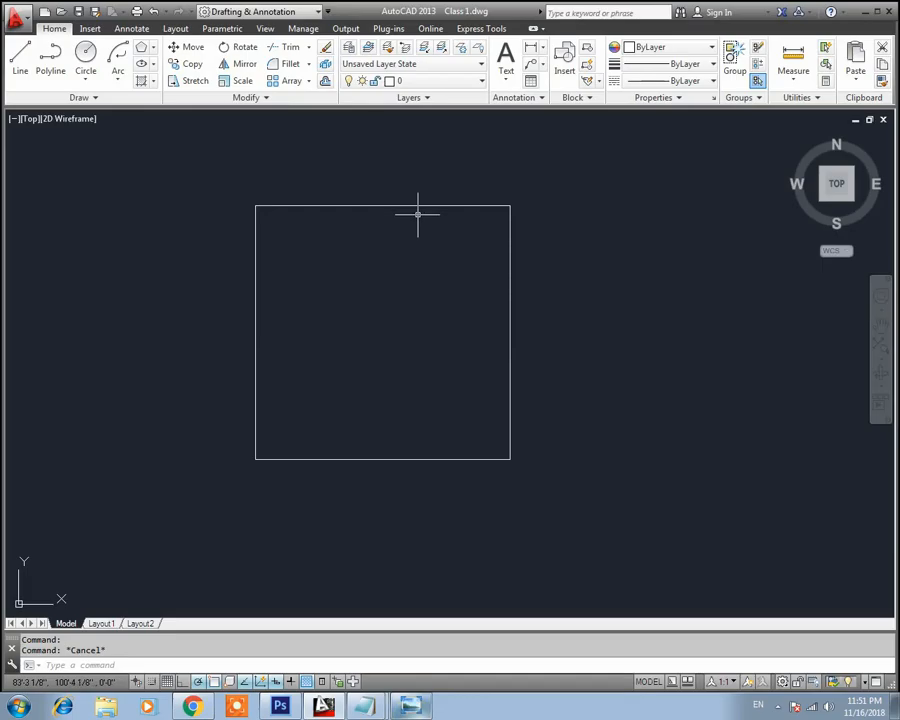
Draw a chain of three connected lines above the square, with segments 4', 3' and 2' long
middle_click_drag(418, 213, 366, 308)
scroll(554, 258, "down", 2)
middle_click_drag(468, 240, 325, 274)
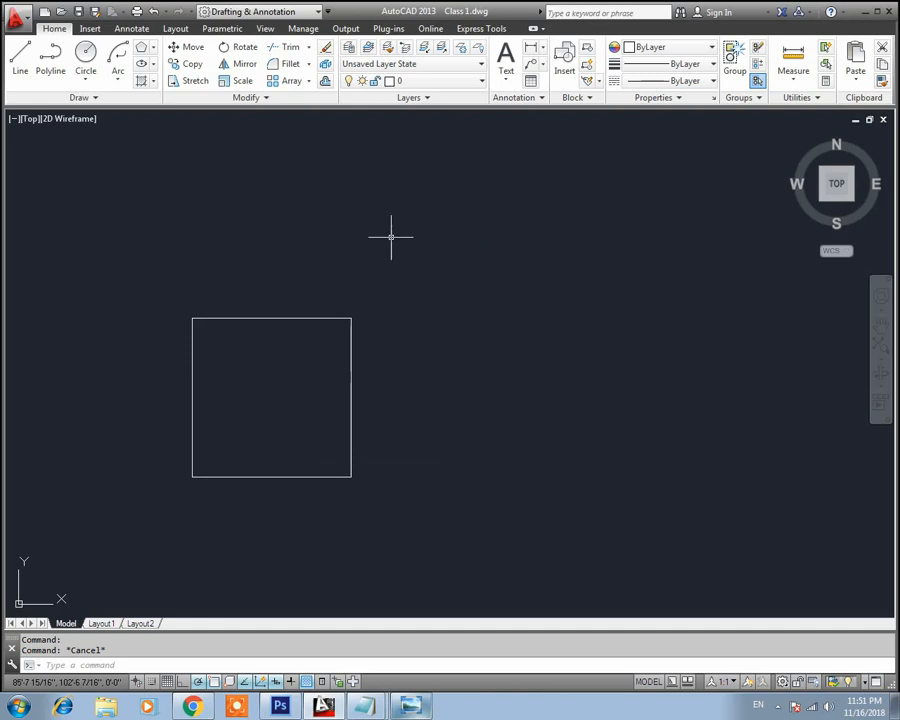
type("l")
key("Return")
left_click(229, 202)
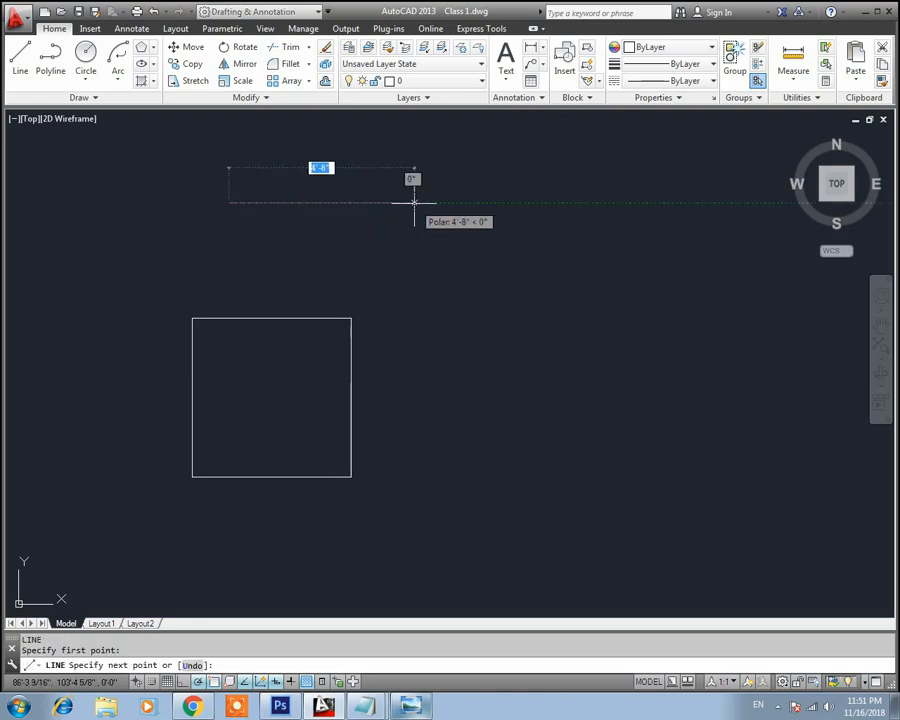
type("4'")
key("Return")
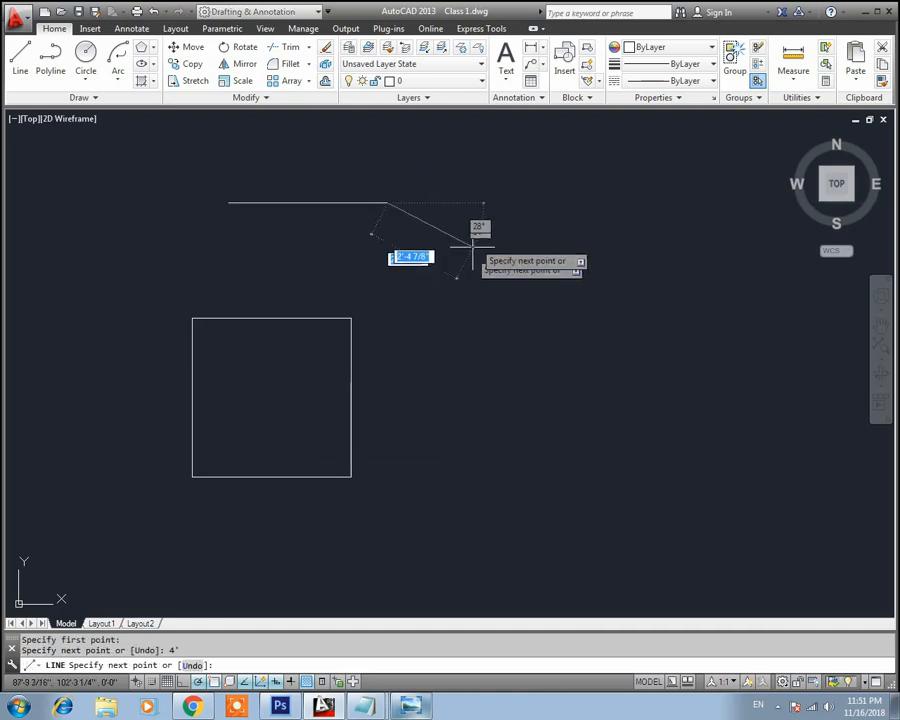
type("3'")
key("Return")
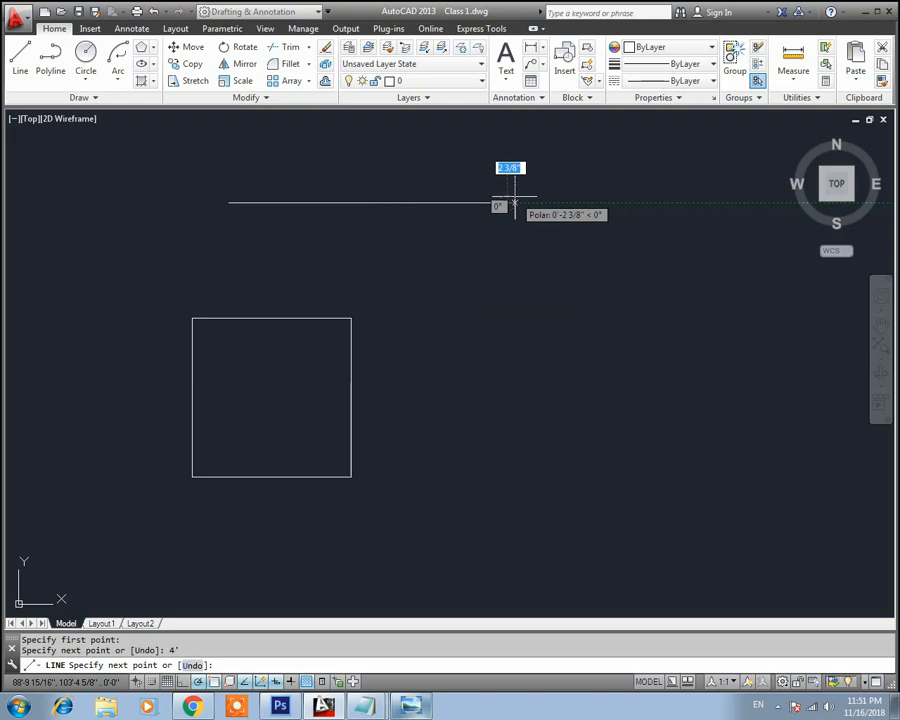
type("2'")
key("Return")
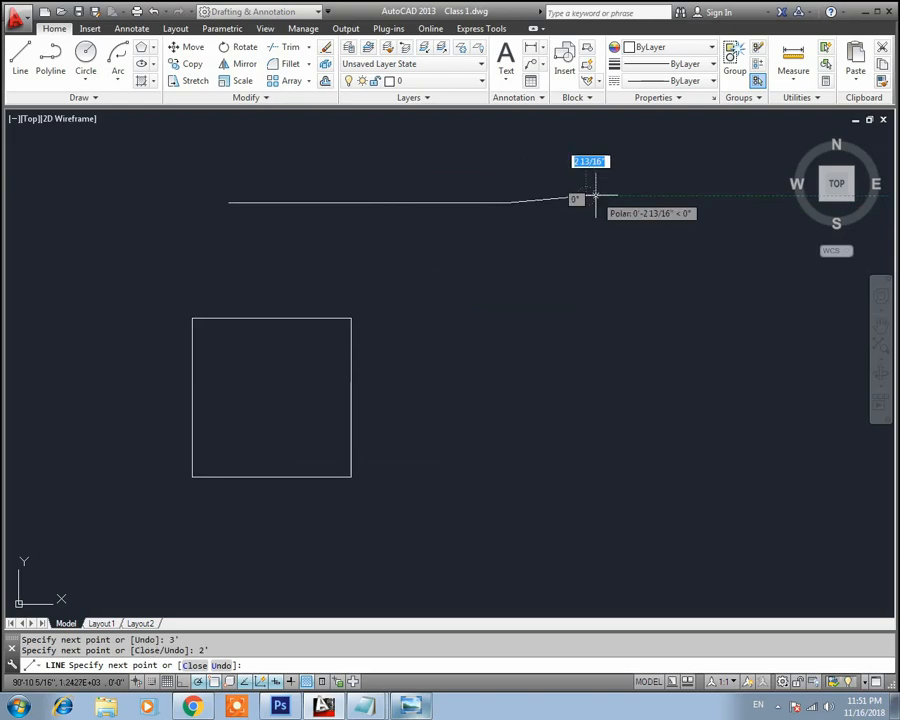
key("Escape")
key("Escape")
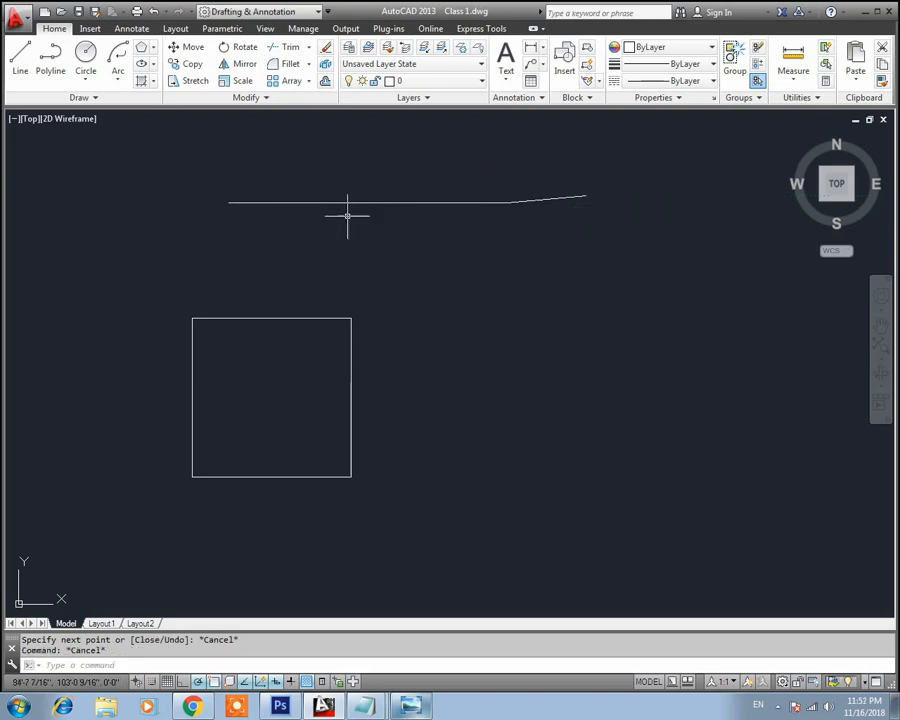
Select the first and second segments of the line chain individually to check whether they are separate objects
left_click(409, 203)
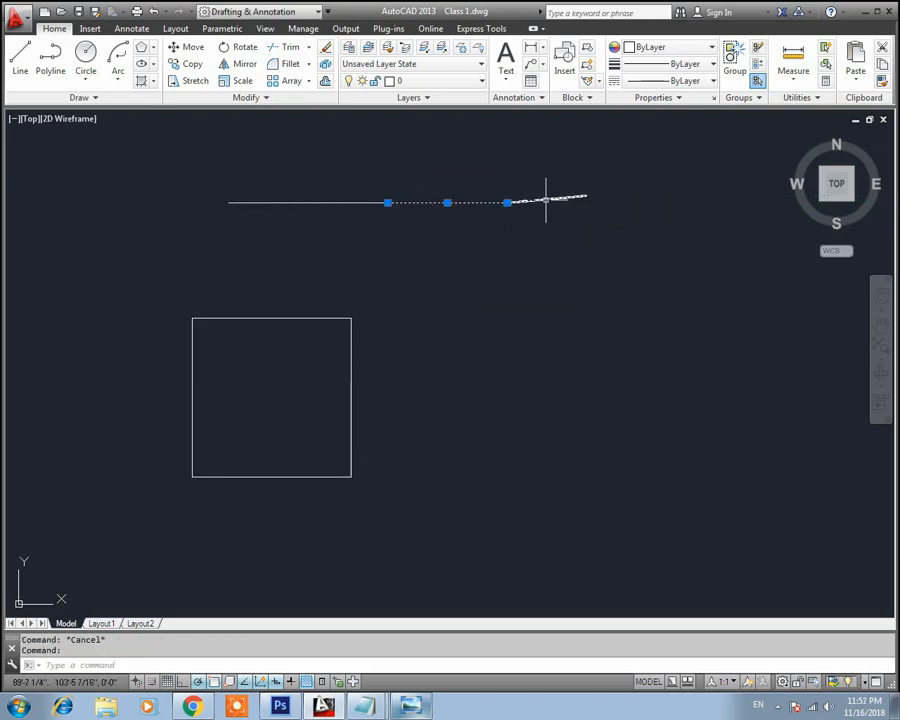
key("Escape")
left_click(288, 202)
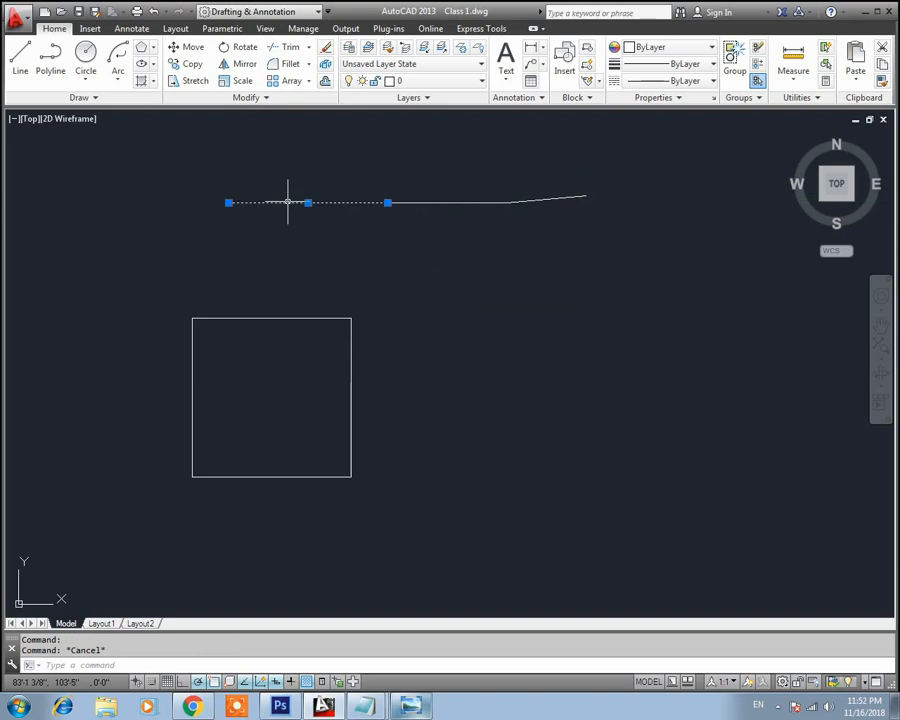
key("Escape")
left_click(436, 198)
key("Escape")
left_click(434, 203)
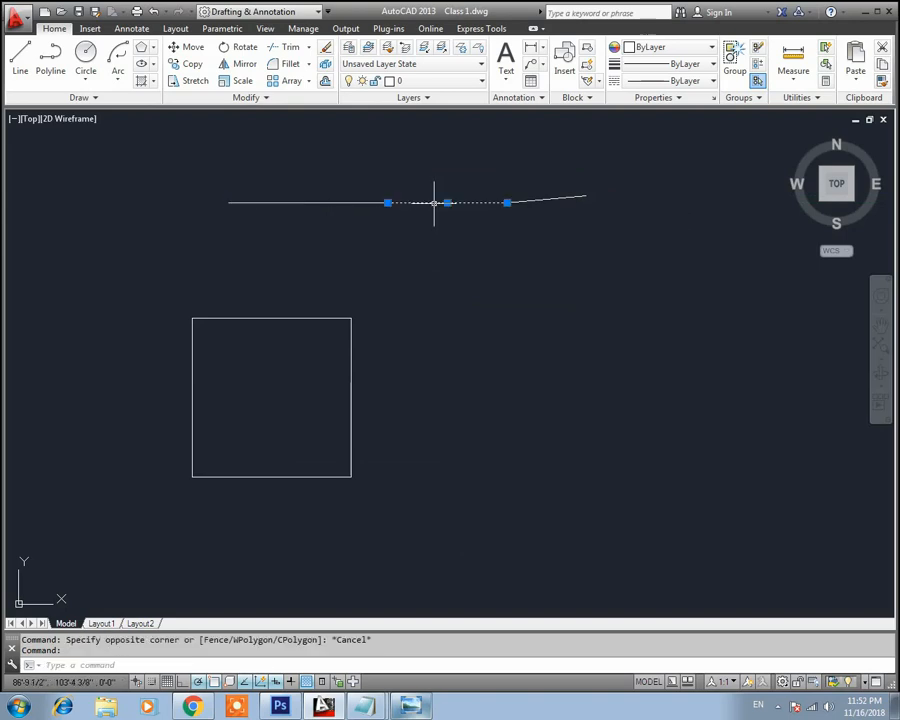
key("Escape")
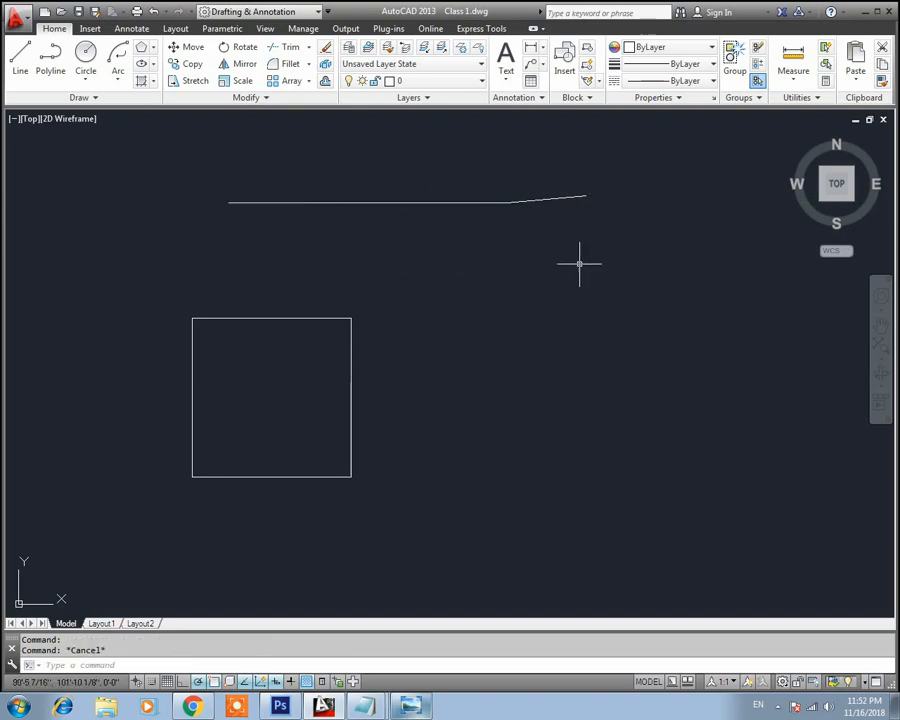
Join the three line segments above the square into one object and select it to check the join
left_click(612, 180)
left_click(170, 240)
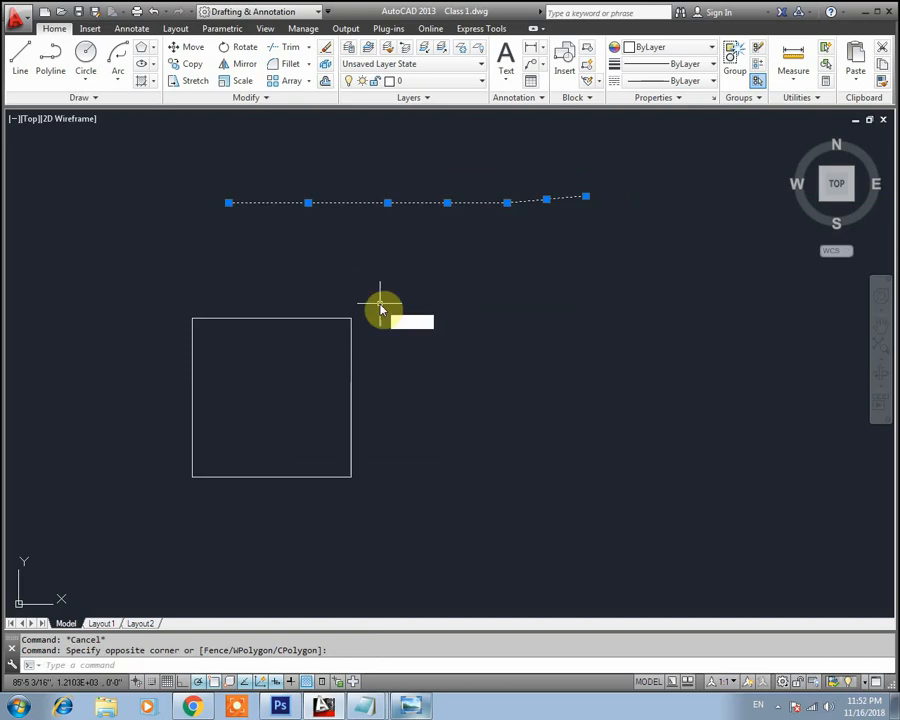
type("j")
key("Return")
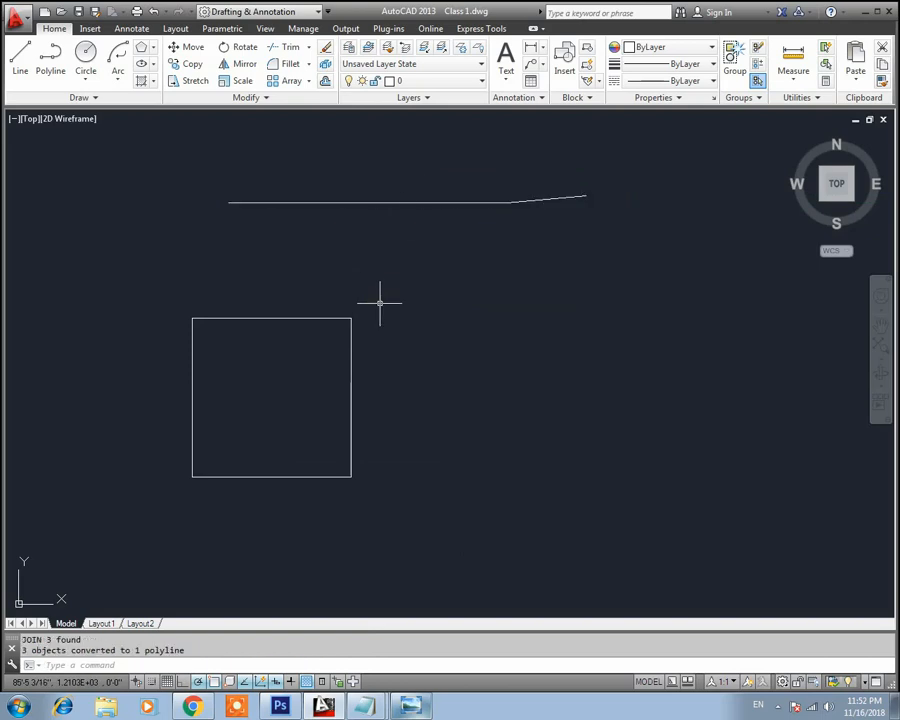
left_click(401, 204)
Create a polyline boundary with the Boundary command by picking an internal point inside the square
middle_click_drag(471, 376, 566, 352)
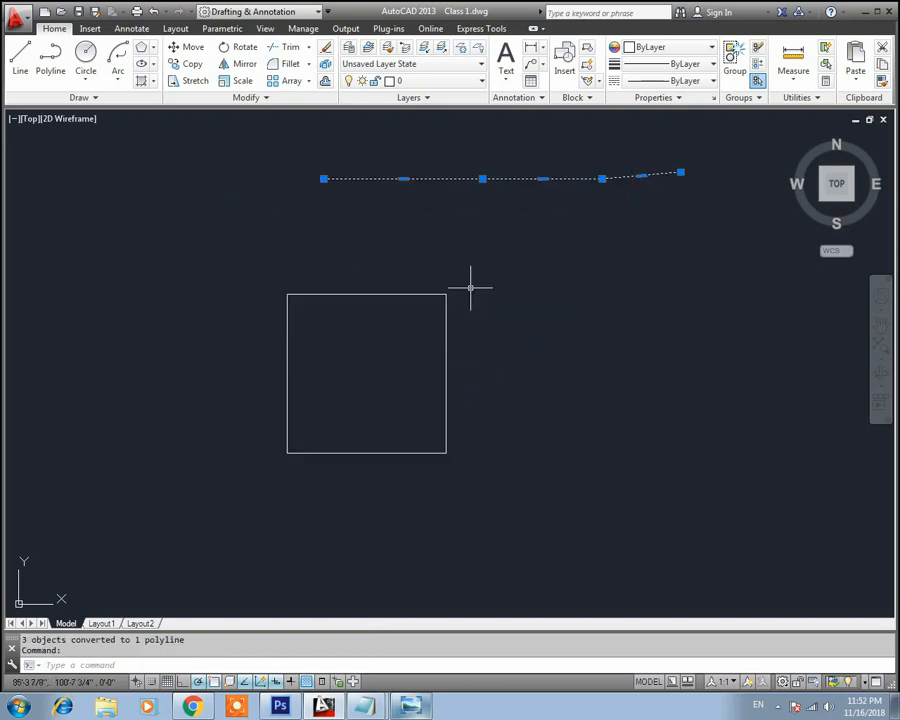
middle_click_drag(440, 329, 526, 315)
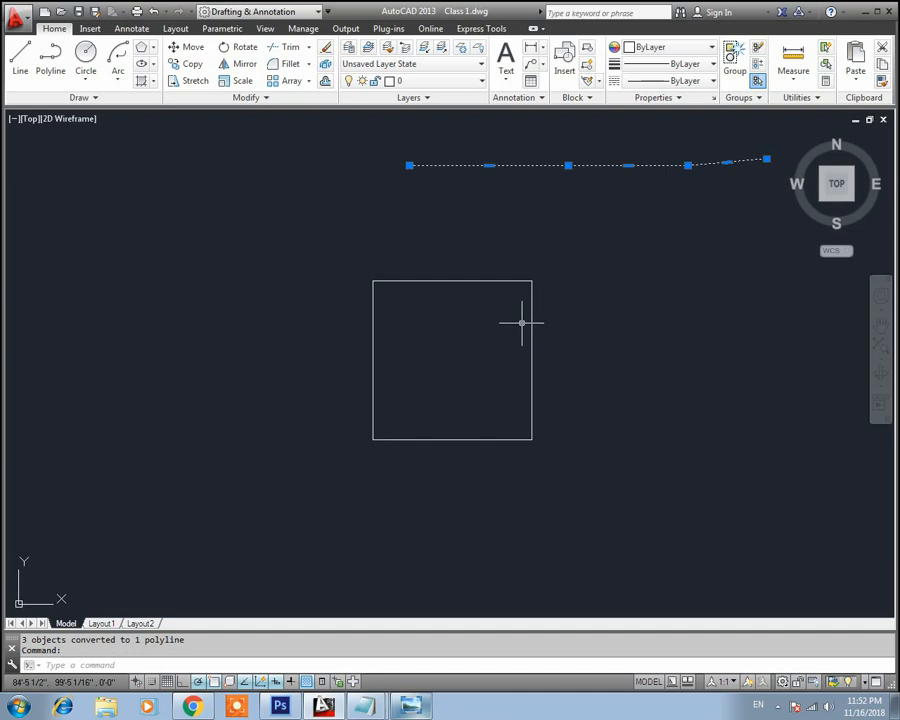
scroll(521, 322, "up", 2)
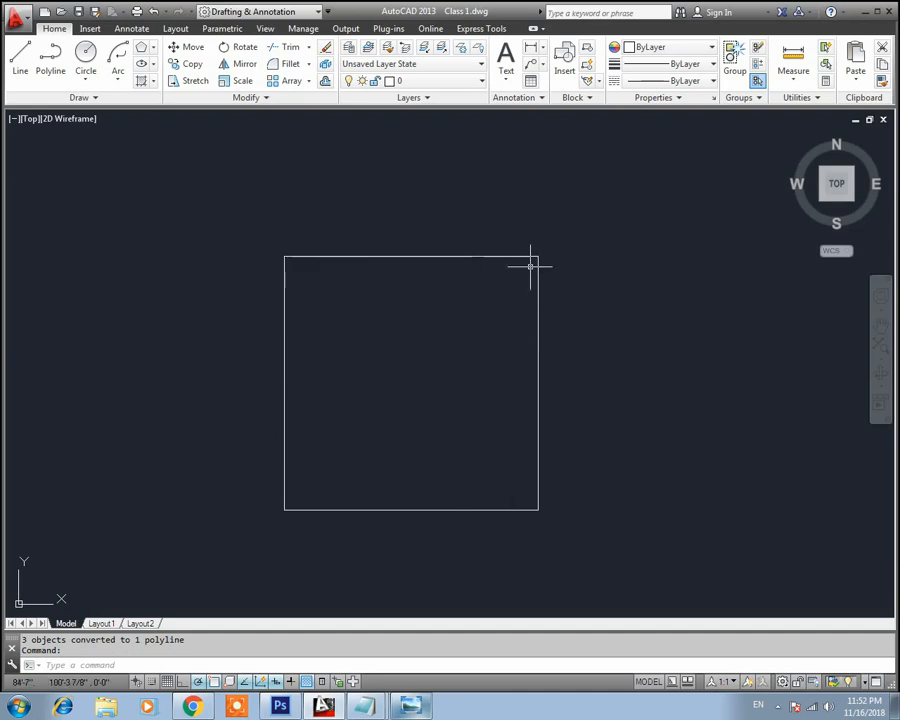
middle_click_drag(451, 441, 445, 402)
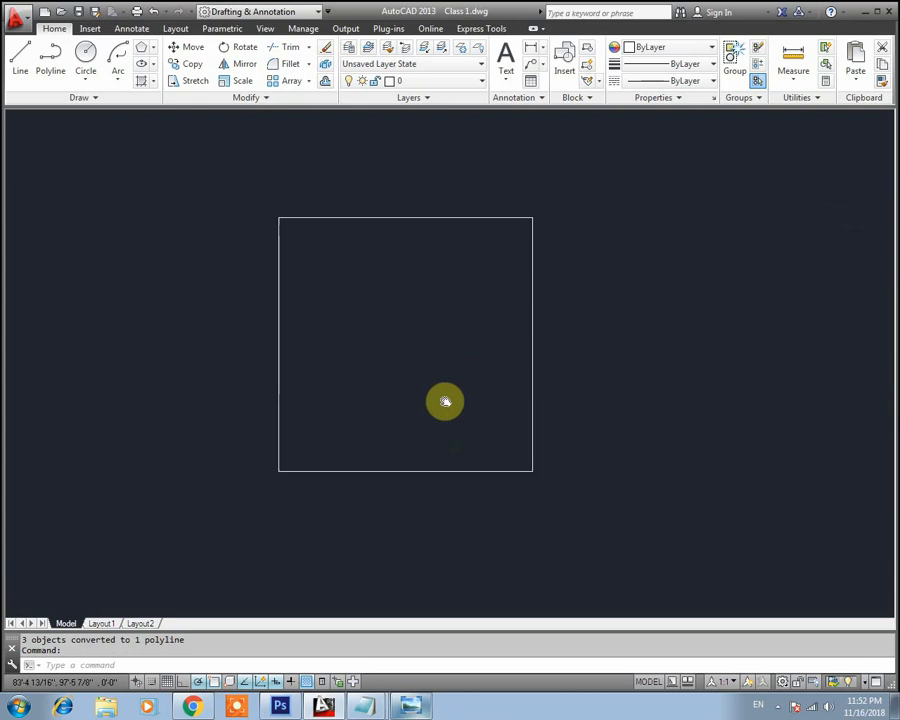
middle_click_drag(442, 307, 382, 379)
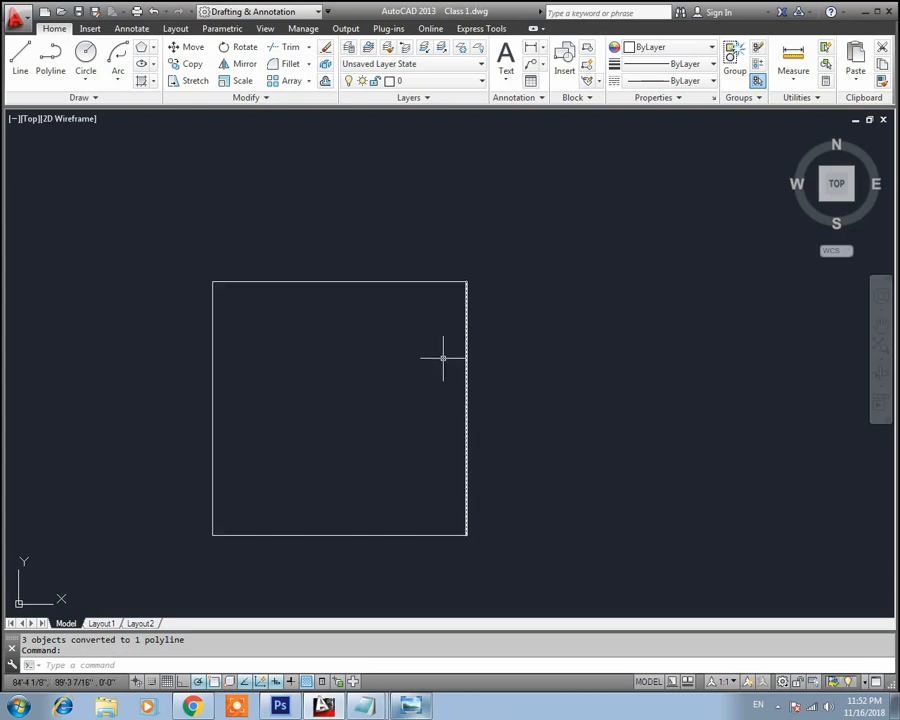
type("BO")
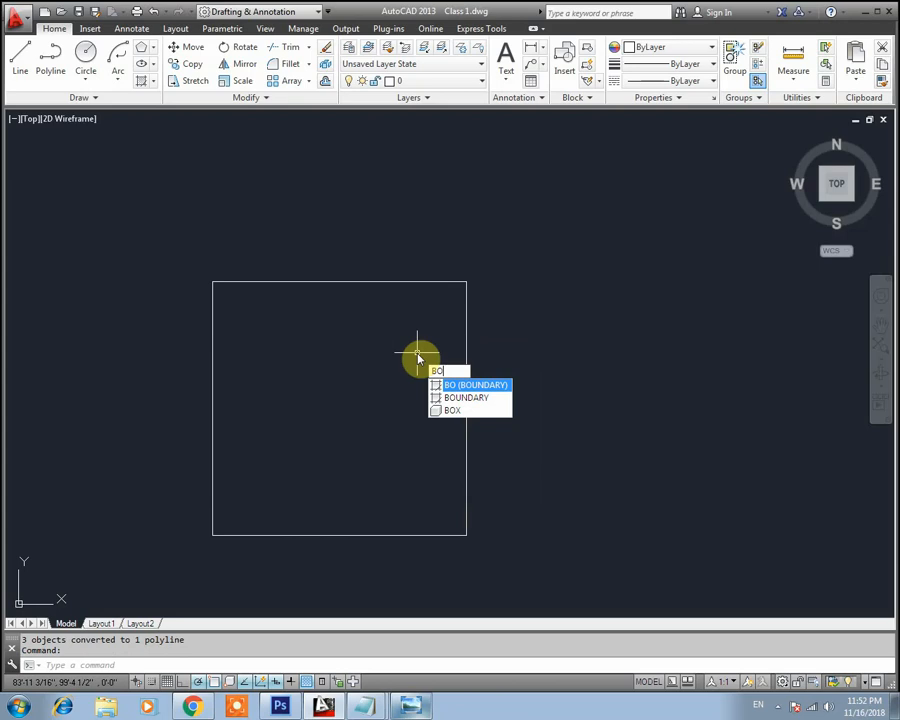
key("Return")
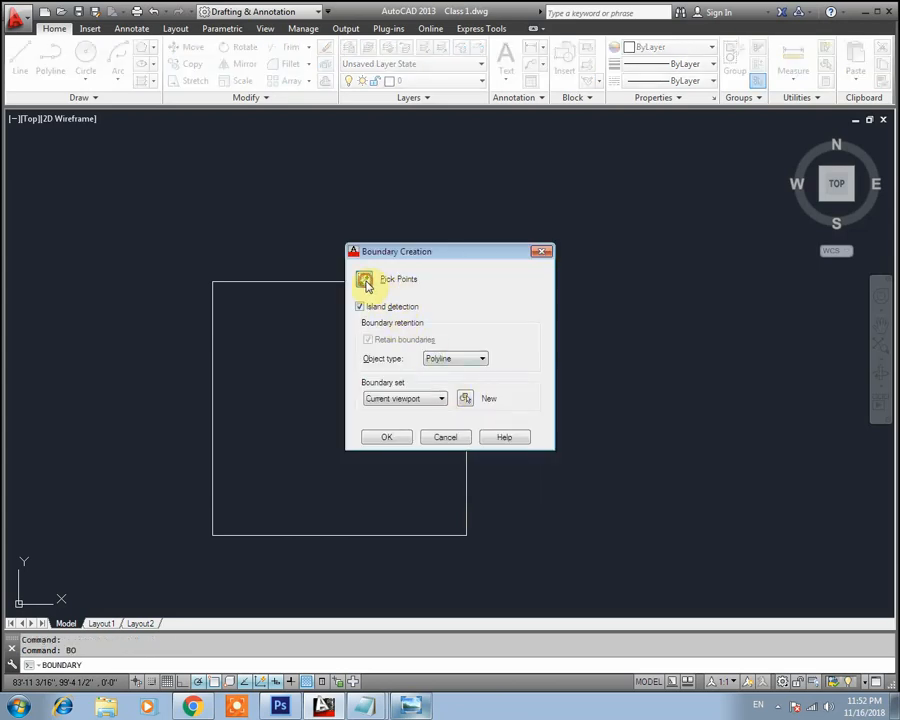
left_click(366, 282)
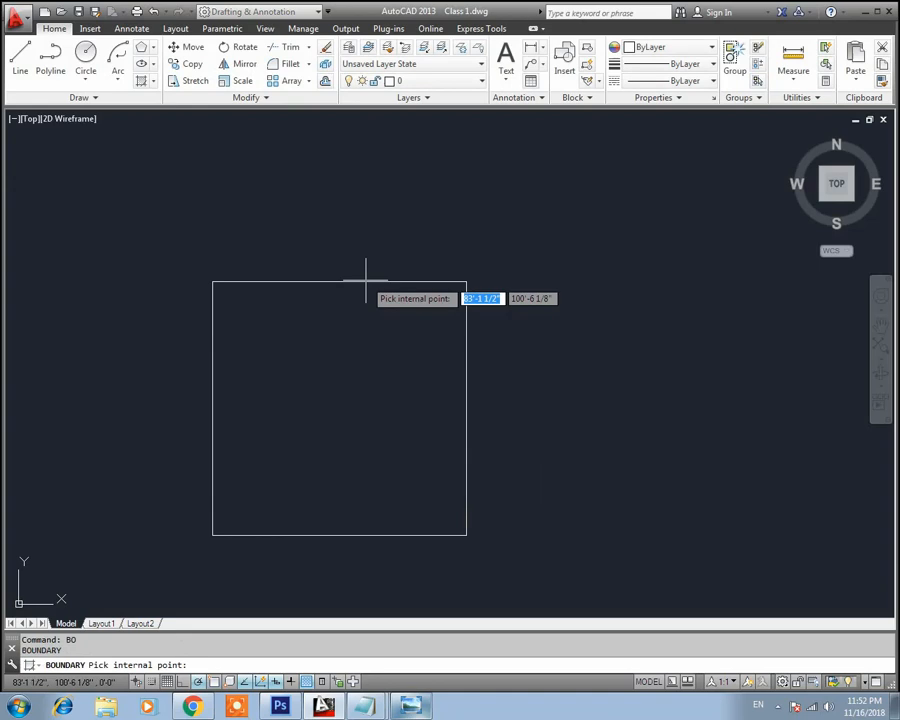
left_click(370, 405)
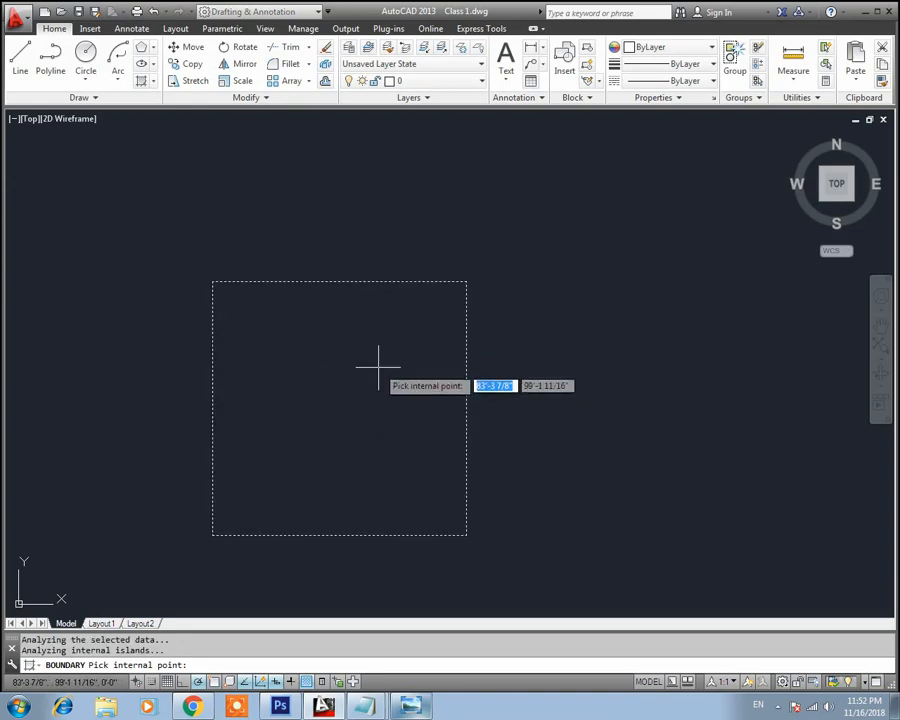
key("Return")
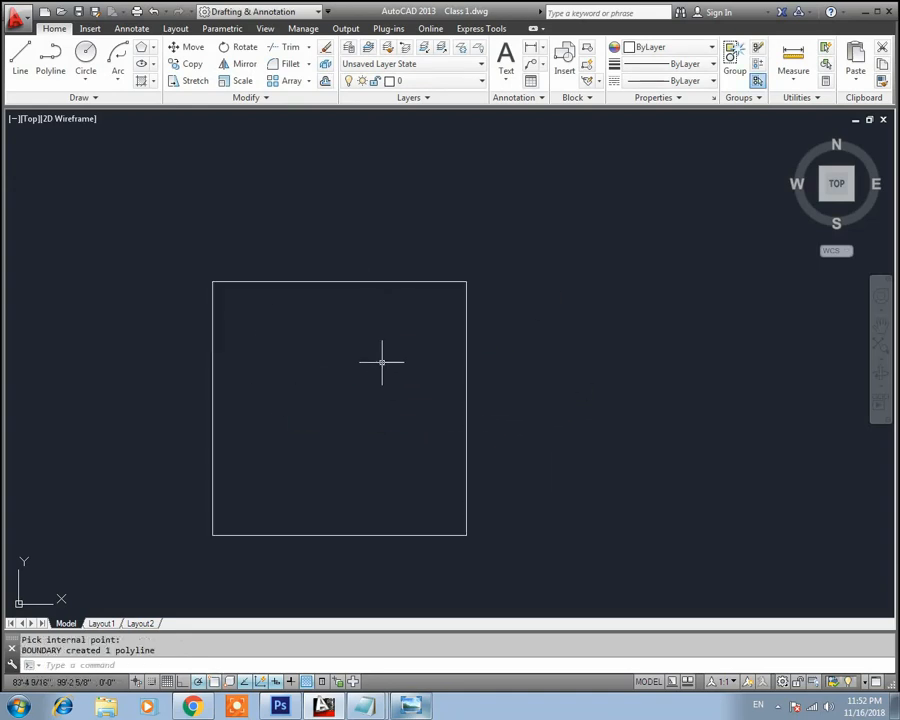
Select the square's boundary and the joined line above it to check whether each is a single object
left_click(375, 282)
middle_click_drag(521, 409, 578, 342)
scroll(412, 365, "down", 2)
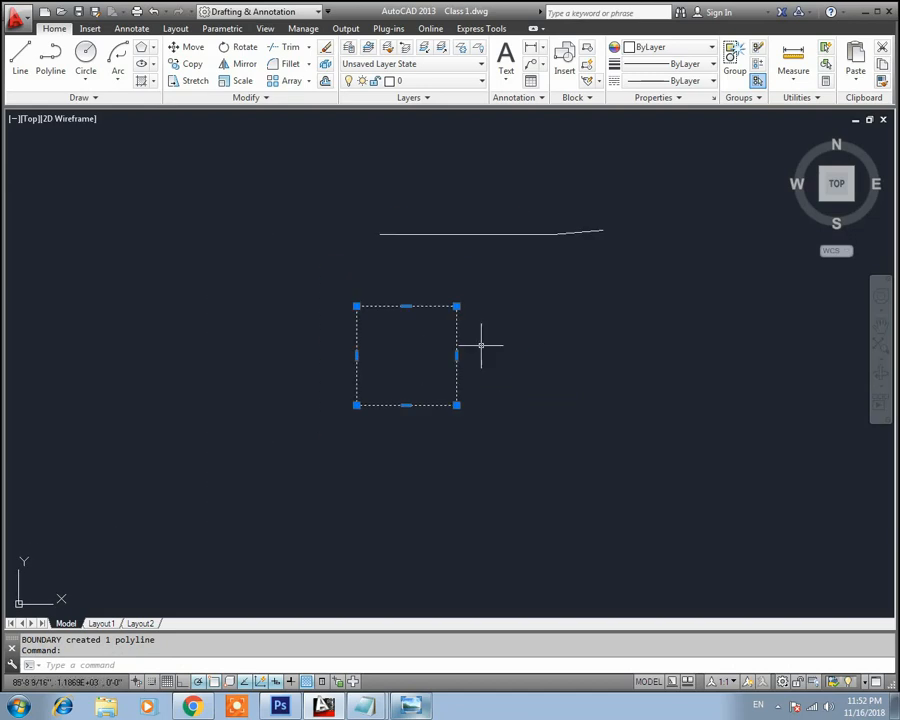
middle_click_drag(450, 342, 414, 378)
scroll(438, 358, "up", 1)
middle_click_drag(485, 235, 474, 278)
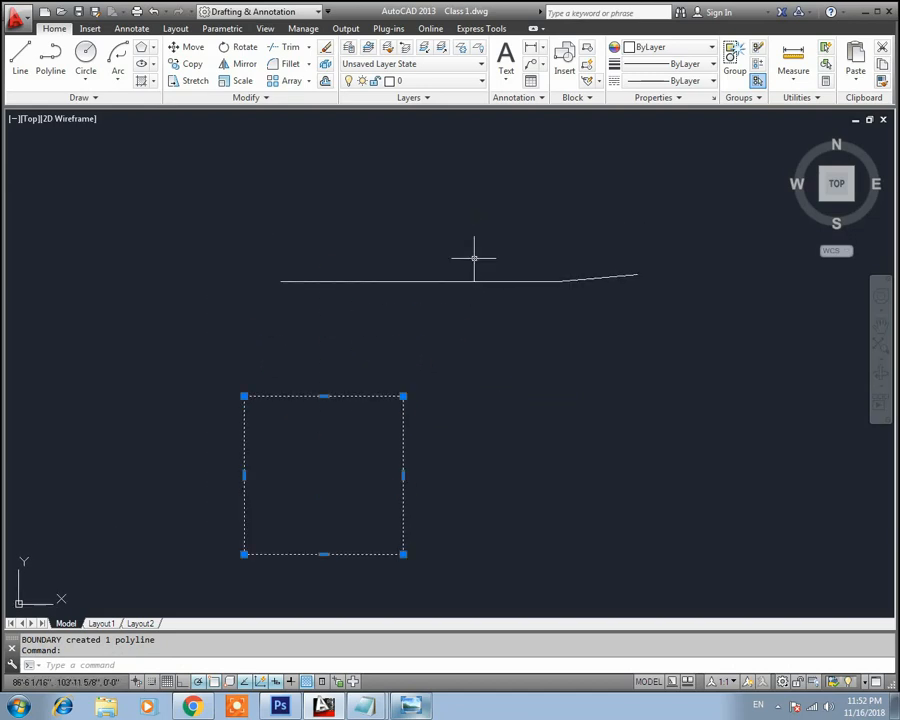
left_click(474, 258)
left_click(368, 305)
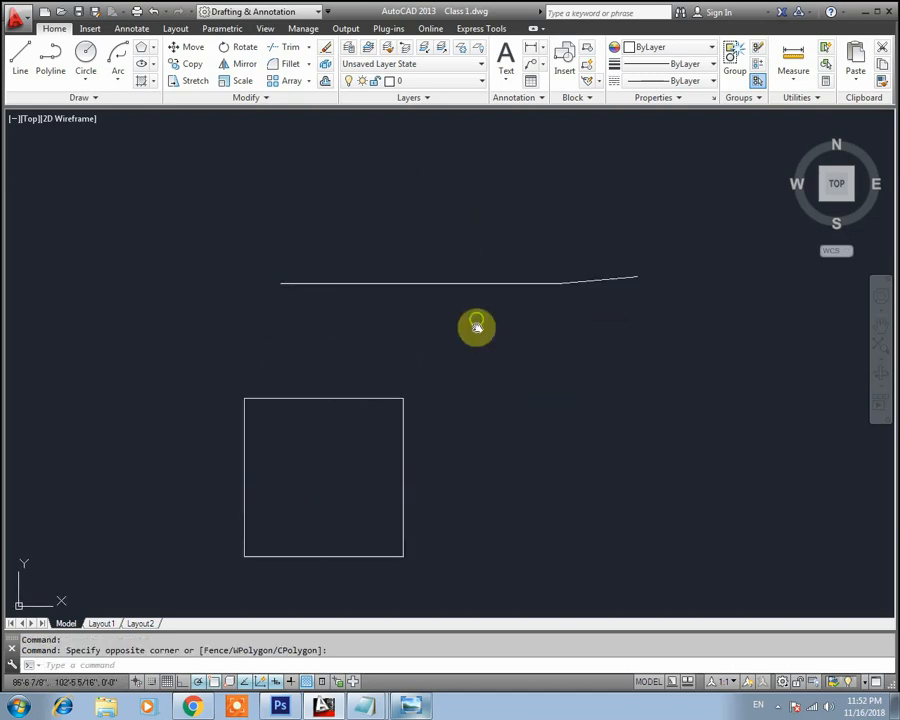
middle_click_drag(382, 400, 383, 425)
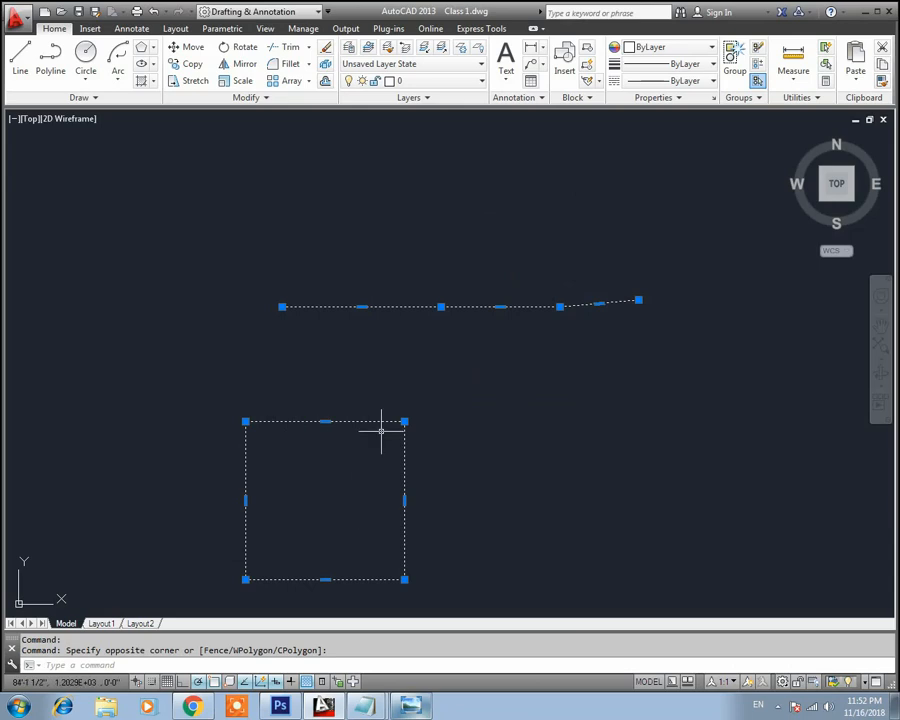
key("Escape")
Draw an irregular shape of six connected lines above the joined line, leaving a gap in its upper side
middle_click_drag(434, 311, 280, 326)
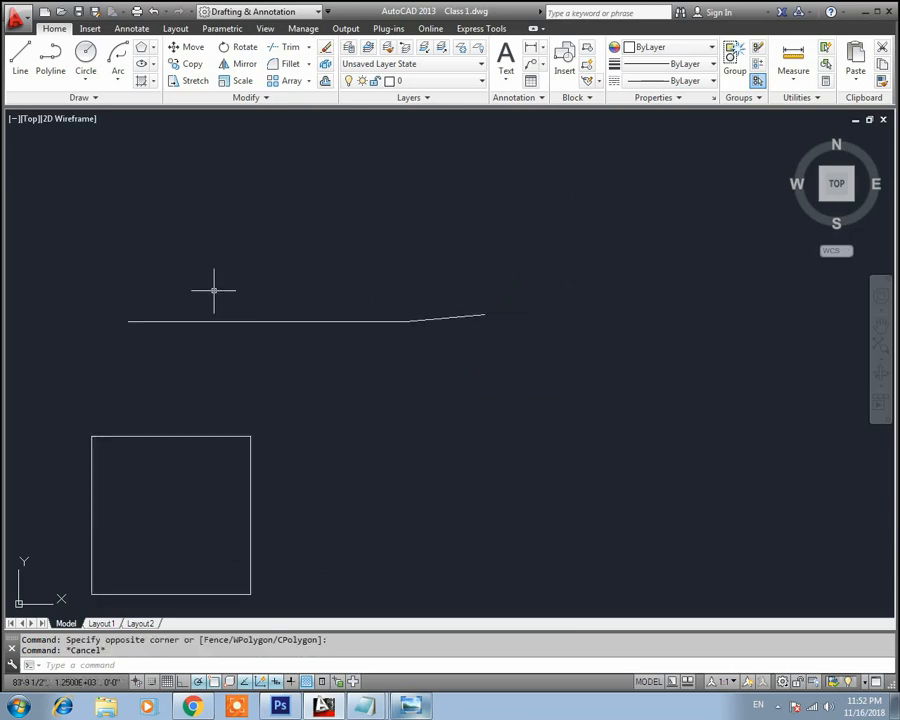
key("l")
key("Return")
left_click(161, 157)
left_click(331, 177)
left_click(311, 255)
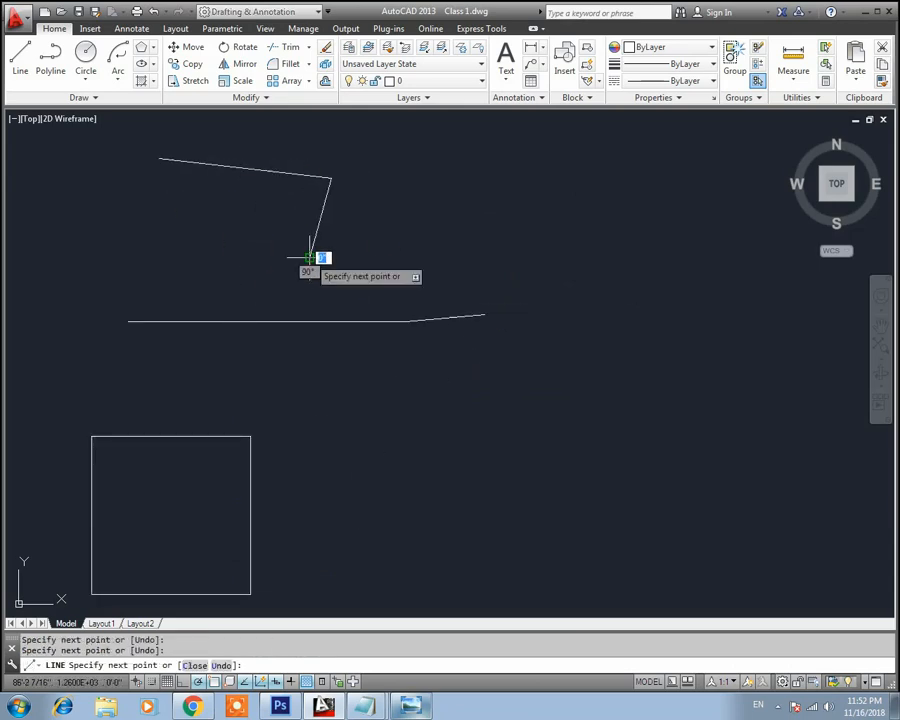
left_click(192, 237)
left_click(86, 267)
left_click(67, 195)
middle_click_drag(67, 195, 279, 246)
left_click(310, 204)
key("Escape")
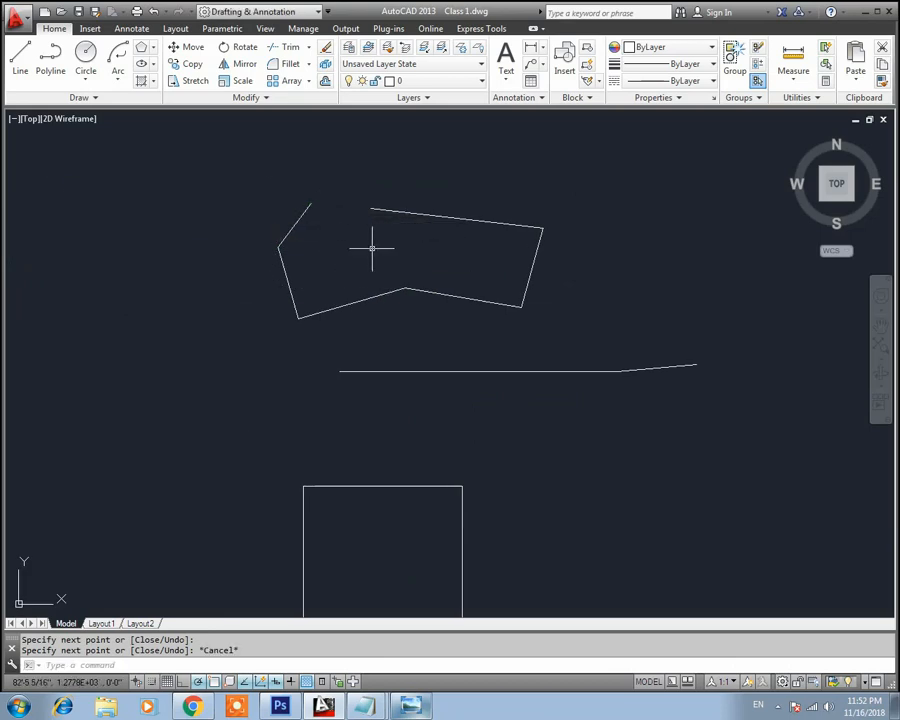
Try to create a boundary by picking an internal point inside the open six-sided shape
type("bo")
key("Return")
left_click(362, 281)
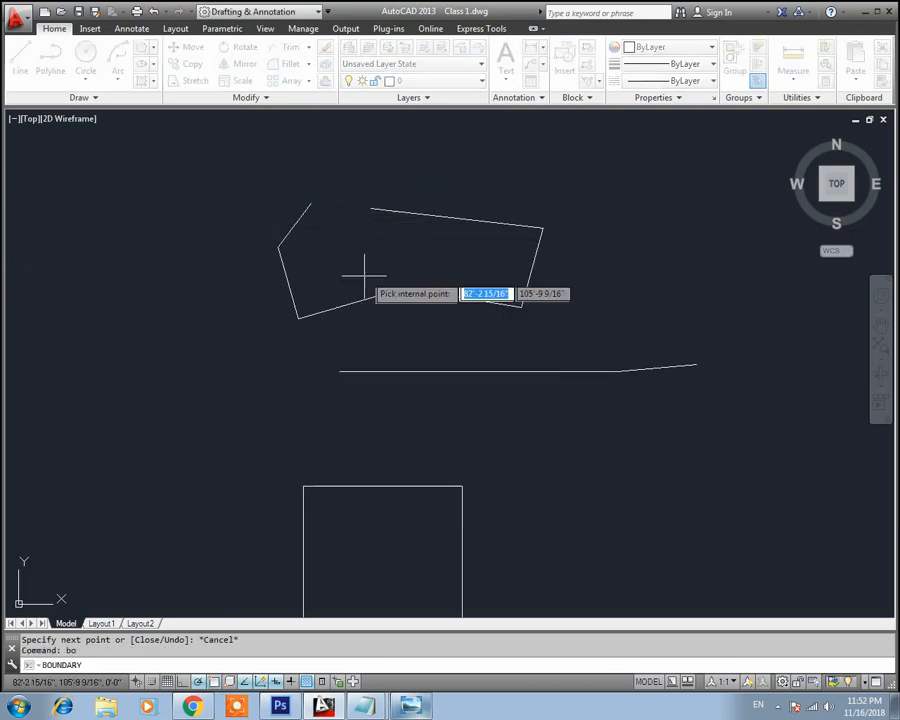
left_click(387, 256)
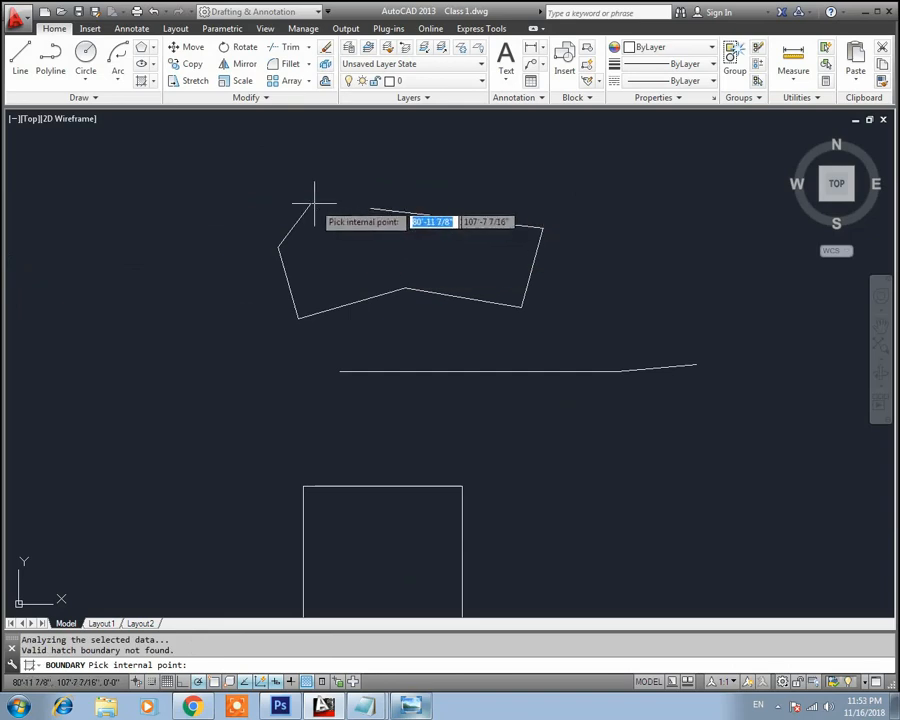
key("Escape")
Check whether the lower segments of the open shape select as separate lines
left_click(428, 291)
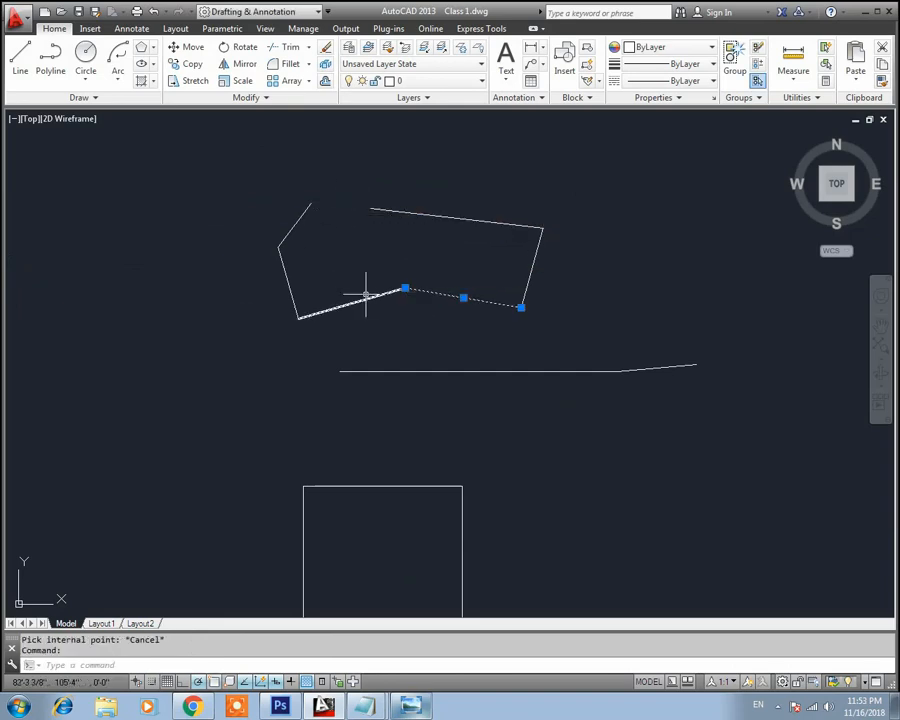
left_click(366, 298)
key("Escape")
key("Escape")
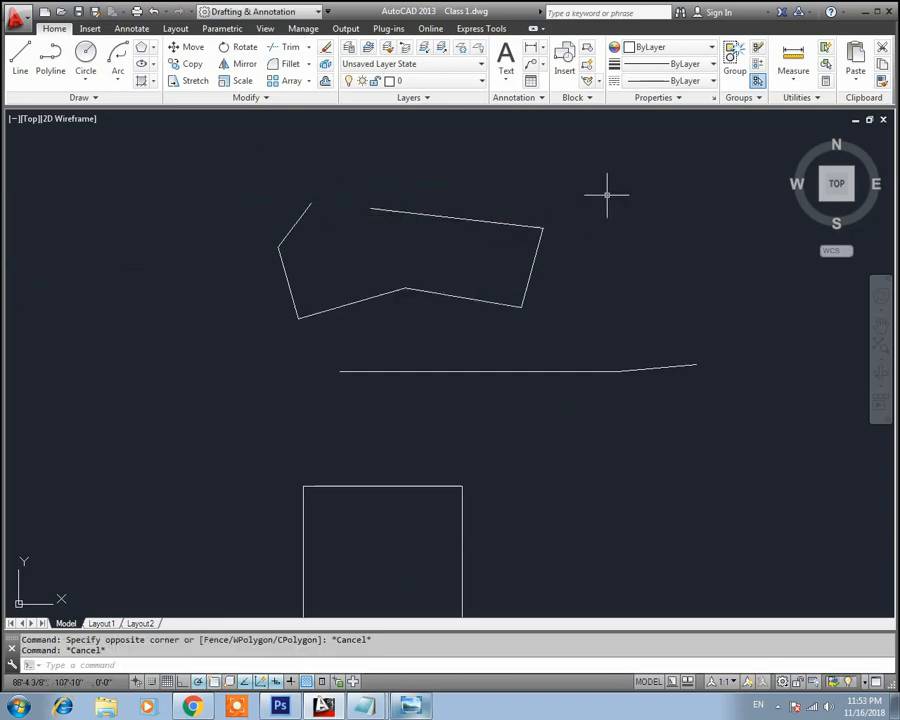
Join all six lines of the open shape into one object and select it to check the join
left_click(608, 194)
left_click(217, 325)
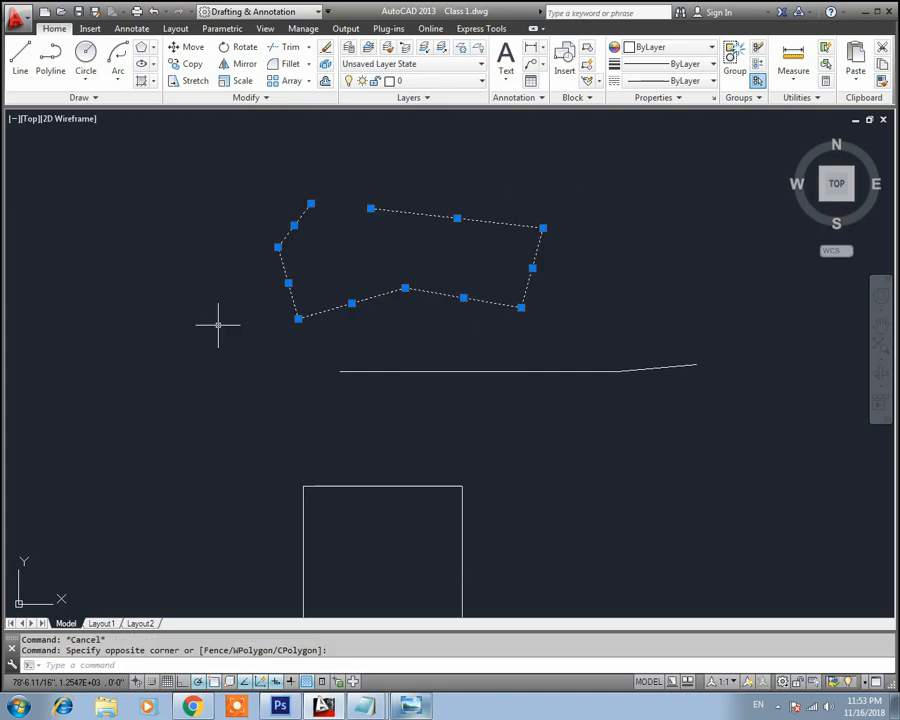
type("j")
key("Return")
left_click(340, 303)
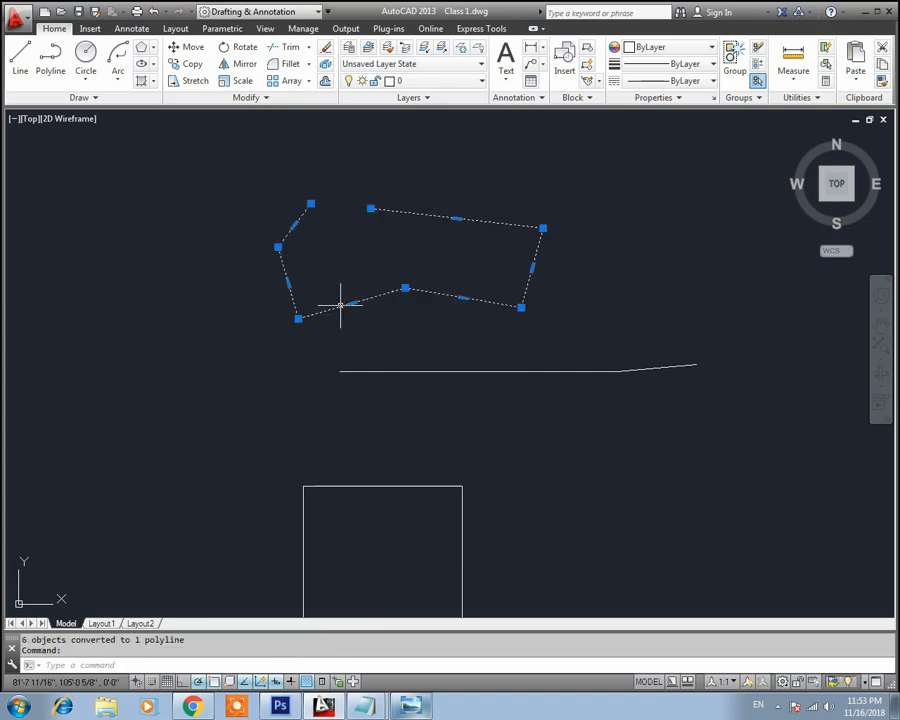
Erase the joined open shape and the joined line above the square
middle_click_drag(417, 374, 369, 340)
scroll(550, 277, "down", 2)
left_click(632, 210)
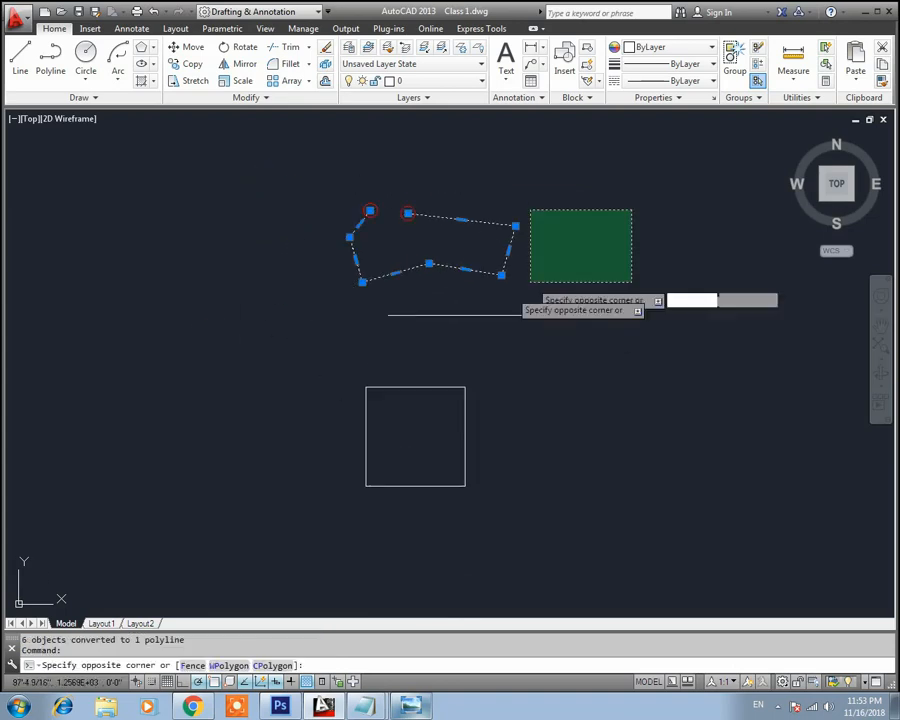
left_click(341, 318)
key("Delete")
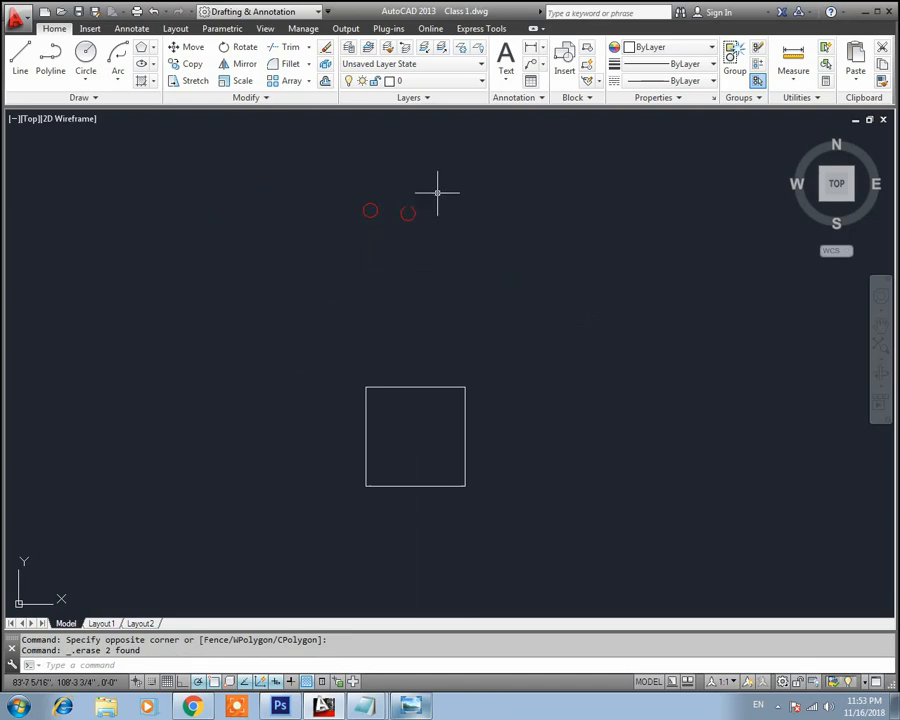
left_click(419, 201)
left_click(313, 224)
middle_click_drag(378, 266, 285, 263)
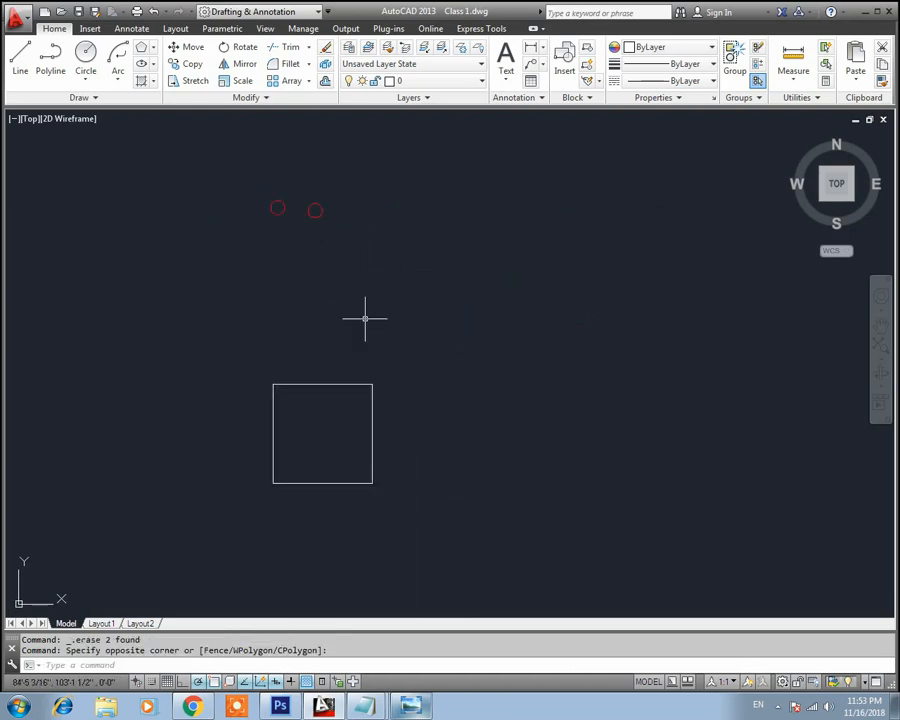
scroll(321, 438, "up", 2)
middle_click_drag(321, 438, 393, 393)
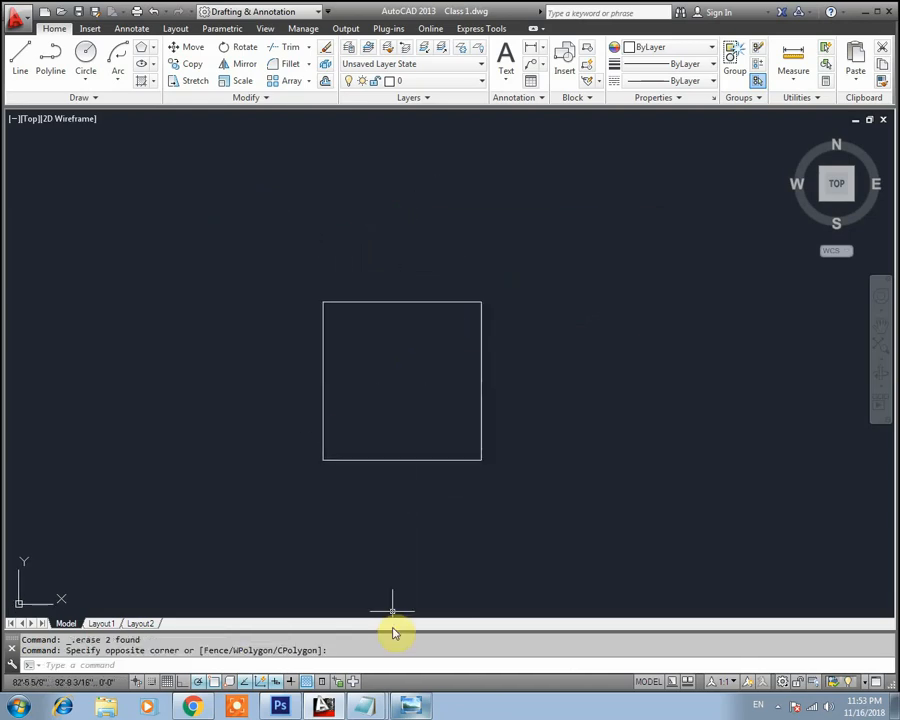
Switch to Windows Photo Viewer to check the lecture's list of commands, and return to the AutoCAD drawing
left_click(410, 705)
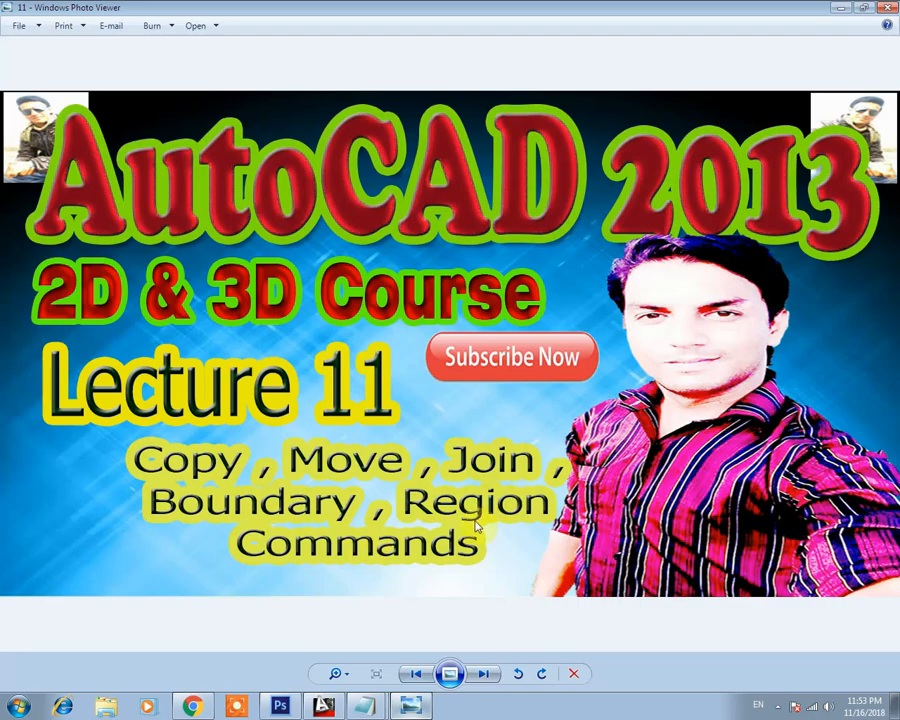
left_click(410, 705)
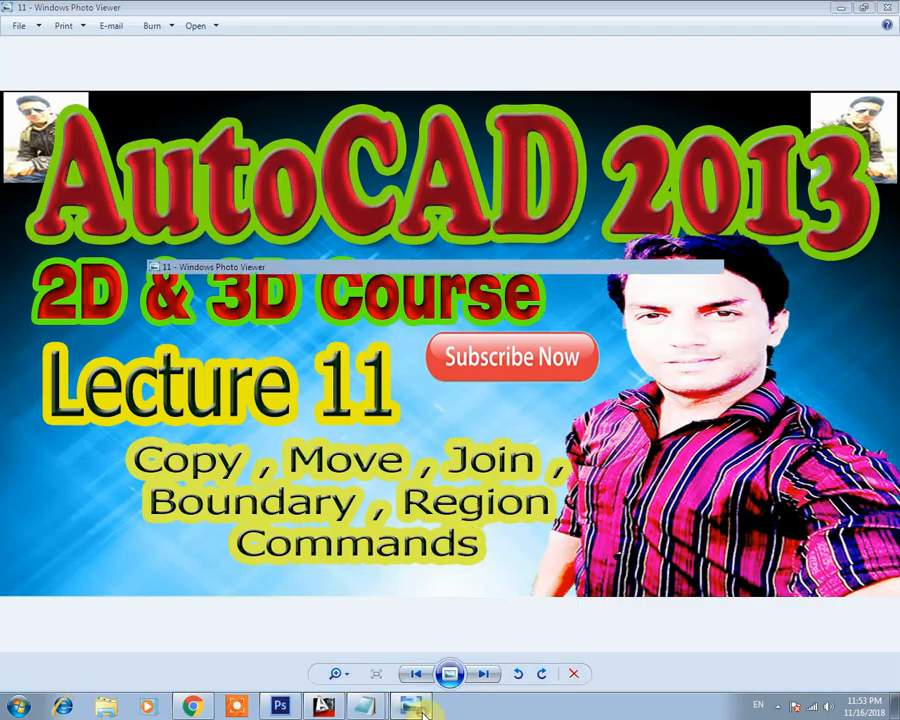
key("Escape")
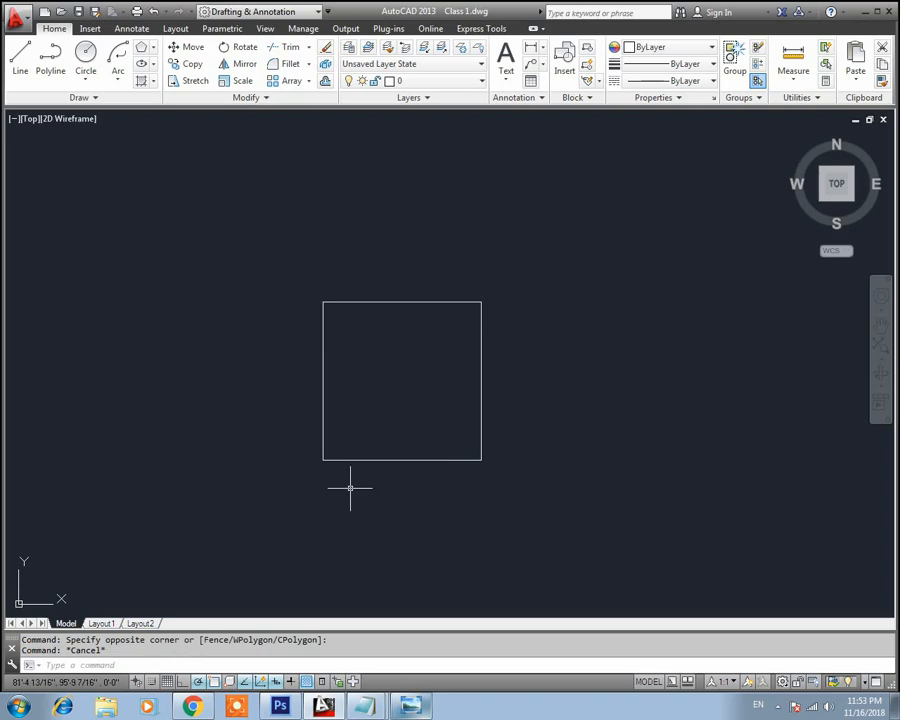
middle_click_drag(259, 493, 284, 449)
left_click(414, 252)
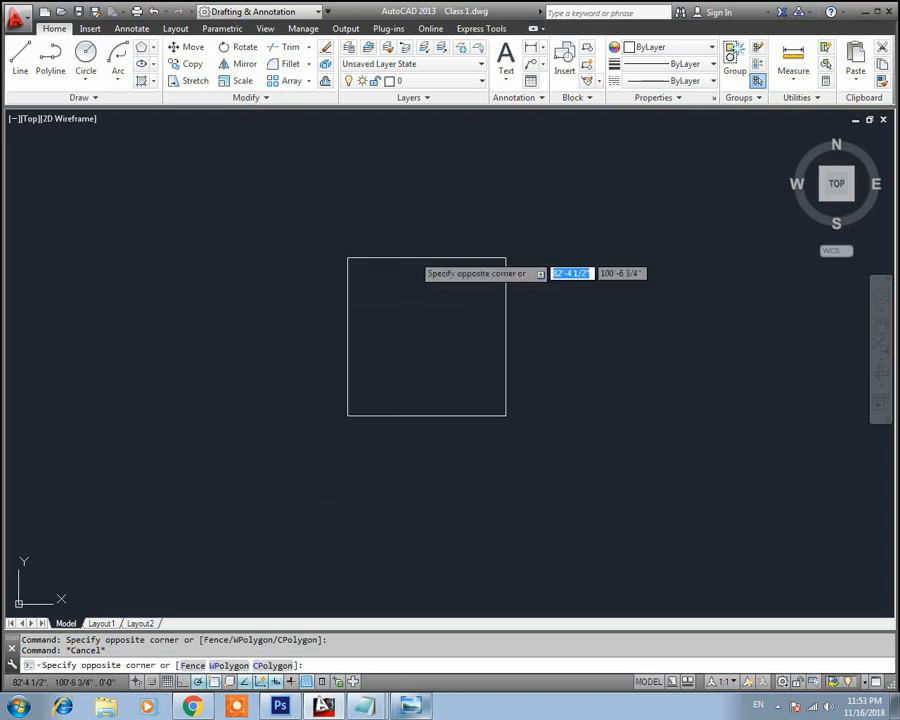
key("Escape")
Undo the erasure of the open shape and joined line, and undo the Join of the shape's six lines
middle_click_drag(414, 253, 316, 342)
key("ctrl+z")
key("ctrl+z")
key("ctrl+z")
key("ctrl+z")
key("ctrl+z")
key("ctrl+z")
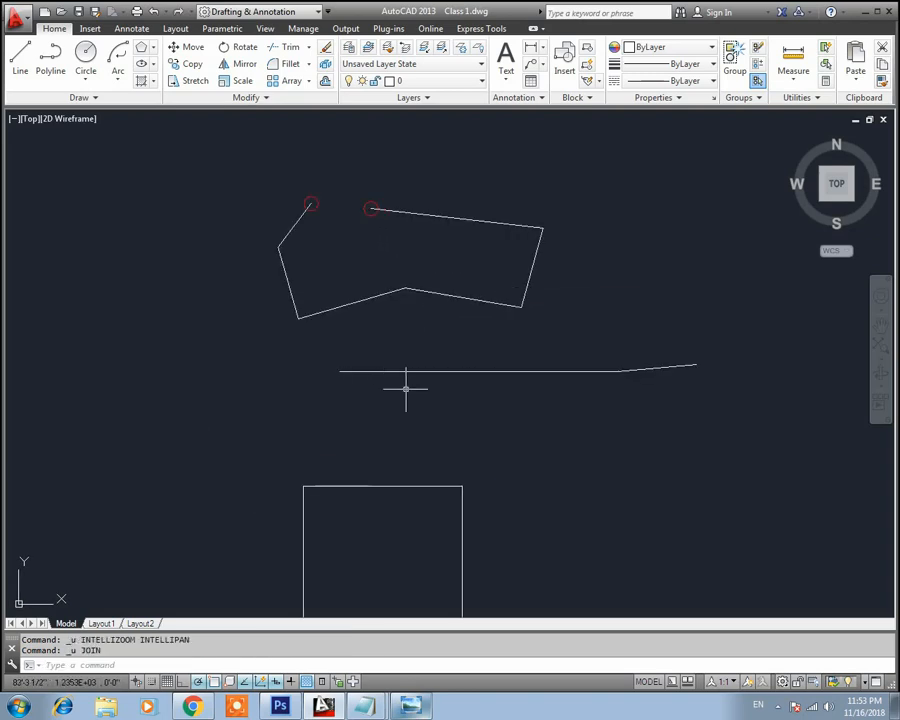
middle_click_drag(179, 437, 188, 343)
key("Escape")
key("Escape")
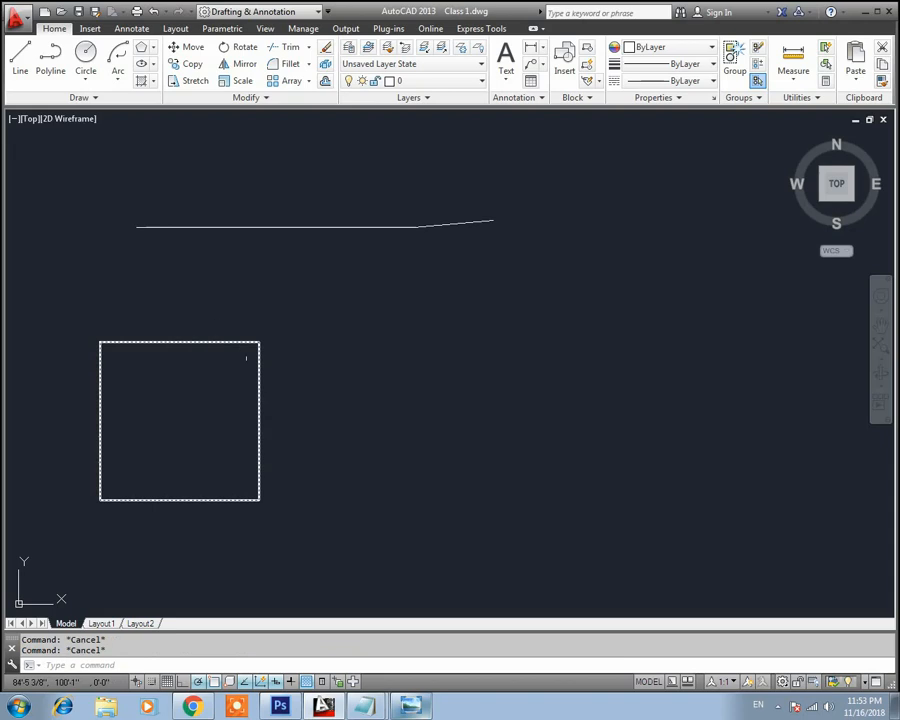
Draw a closed four-sided shape beside the square using four connected lines and check whether its upper side selects separately
key("Return")
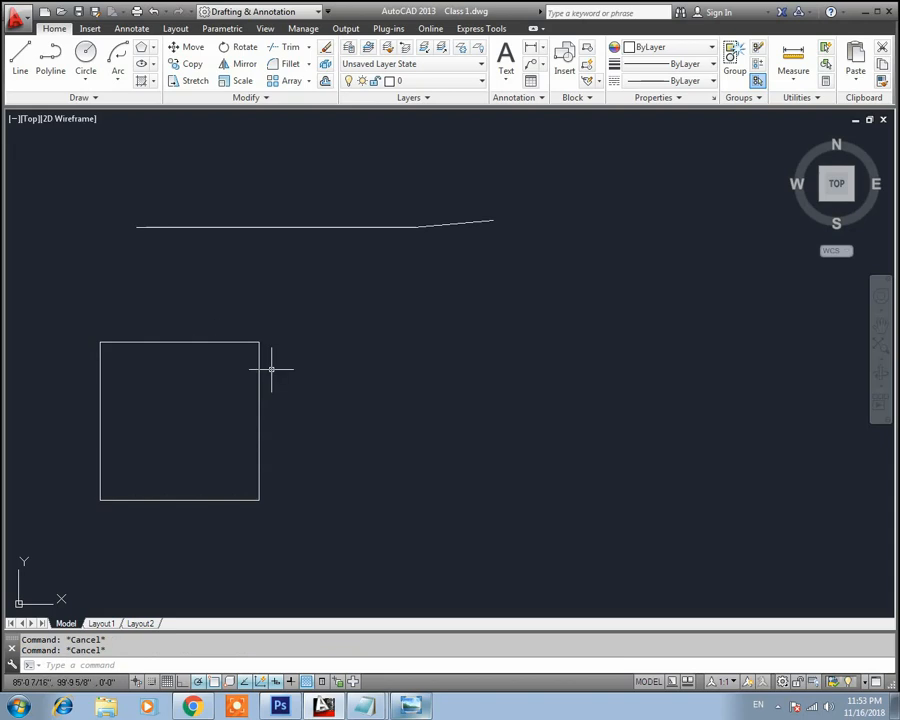
type("l")
key("Return")
left_click(408, 325)
left_click(590, 325)
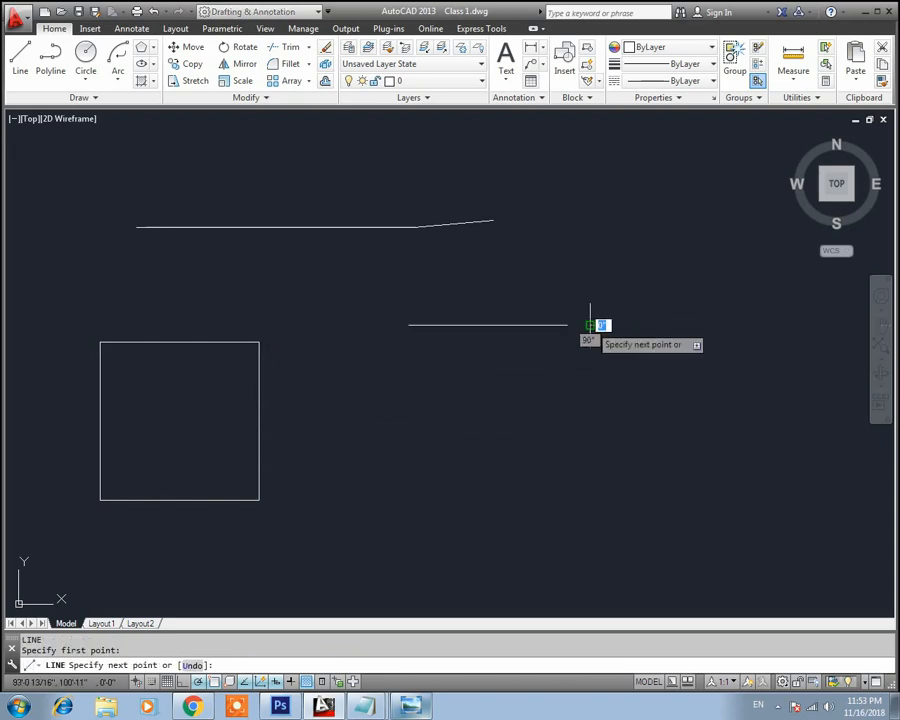
left_click(590, 496)
left_click(590, 519)
left_click(408, 519)
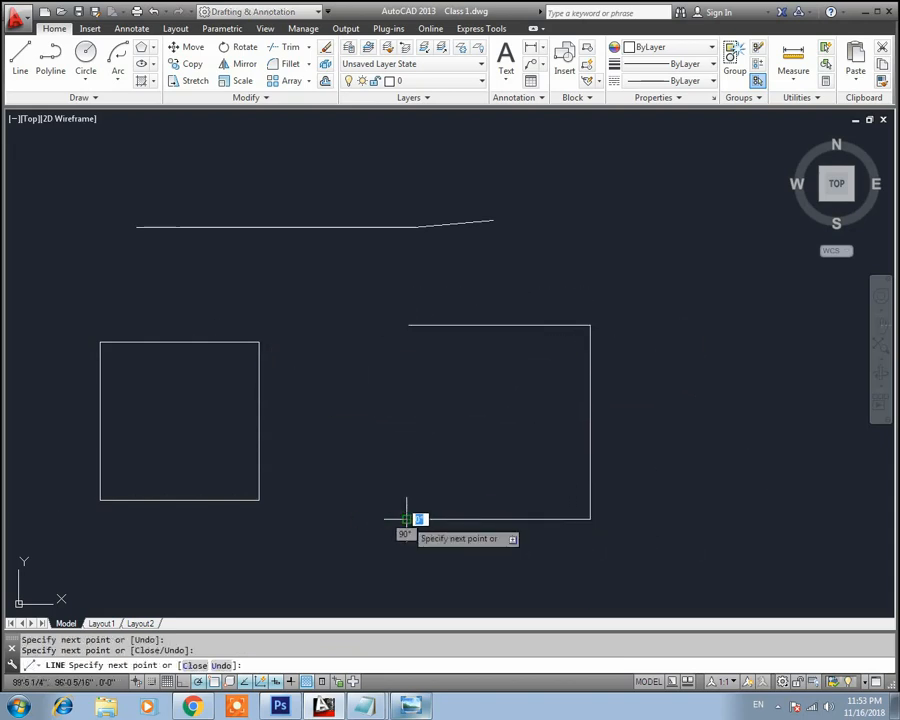
type("c")
key("Return")
key("Escape")
left_click(469, 324)
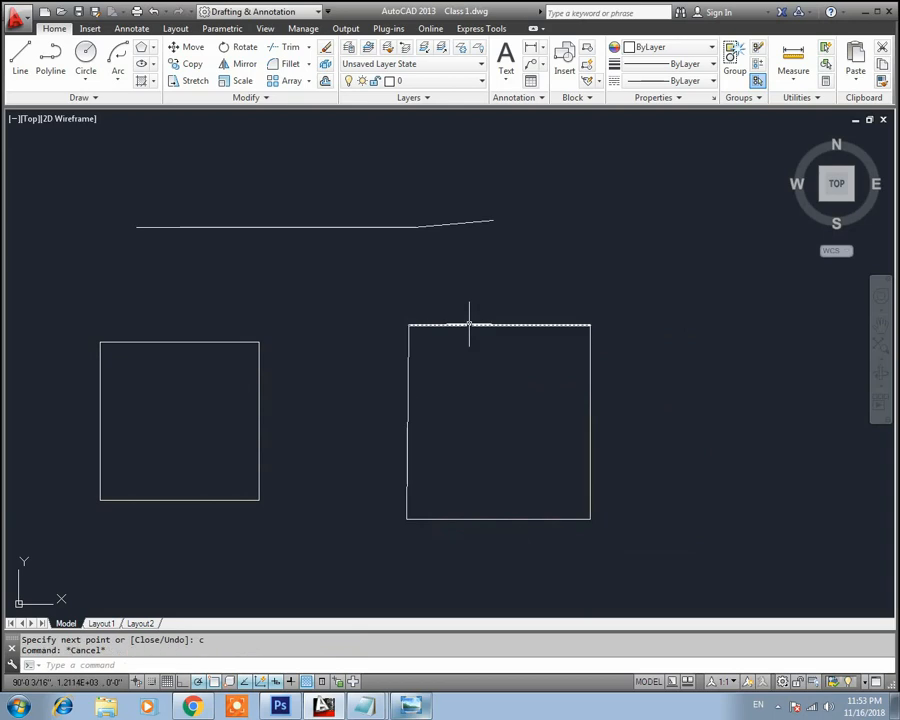
key("Escape")
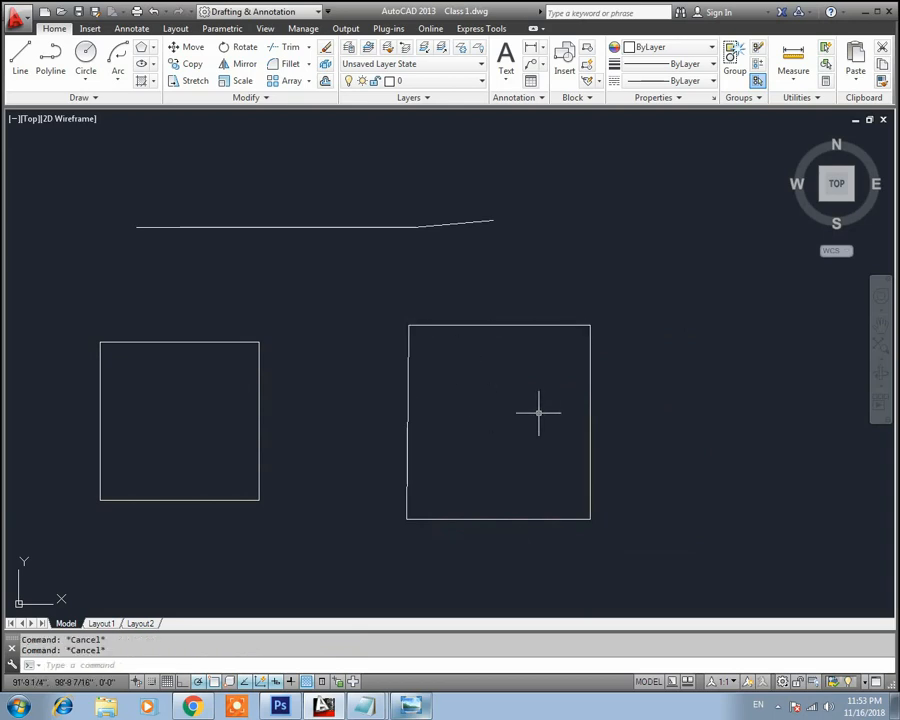
Regenerate the drawing and select all four lines of the new shape, clearing the selection without changing them
type("RE")
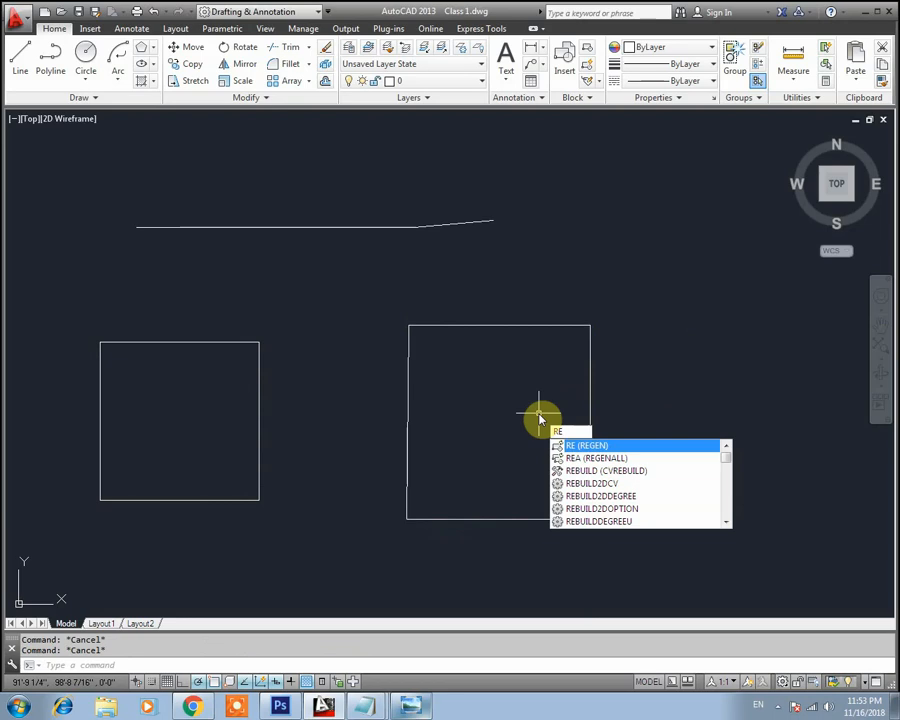
key("Return")
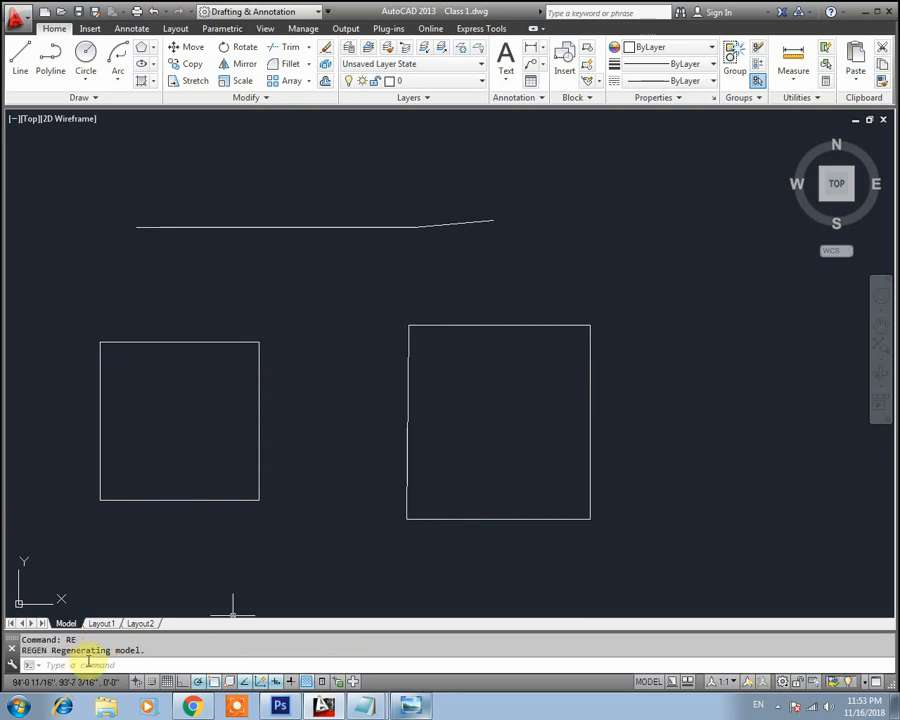
left_click(645, 292)
left_click(362, 543)
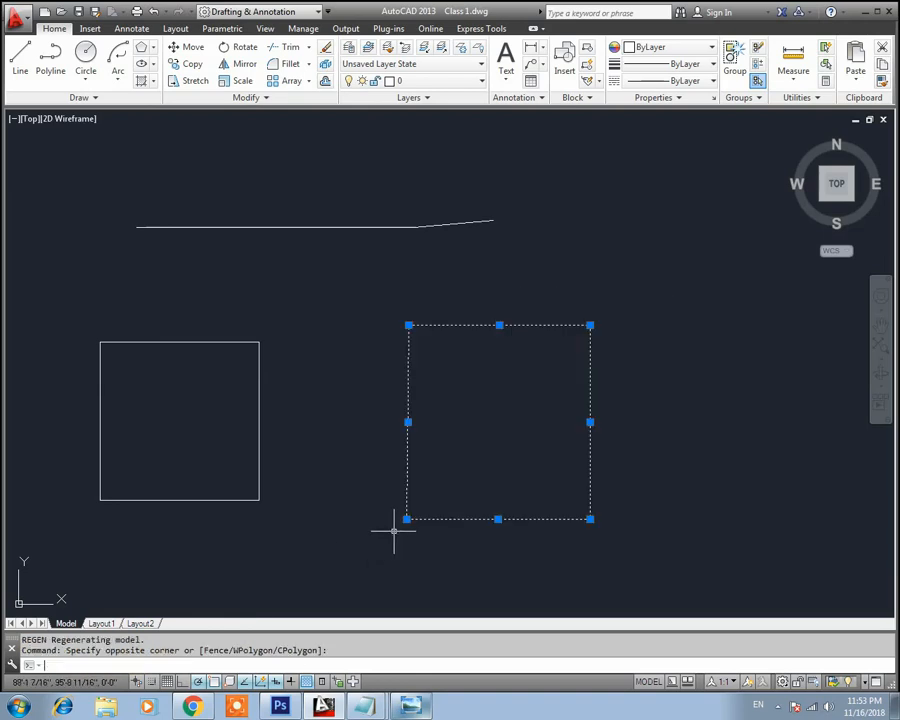
key("Escape")
key("Escape")
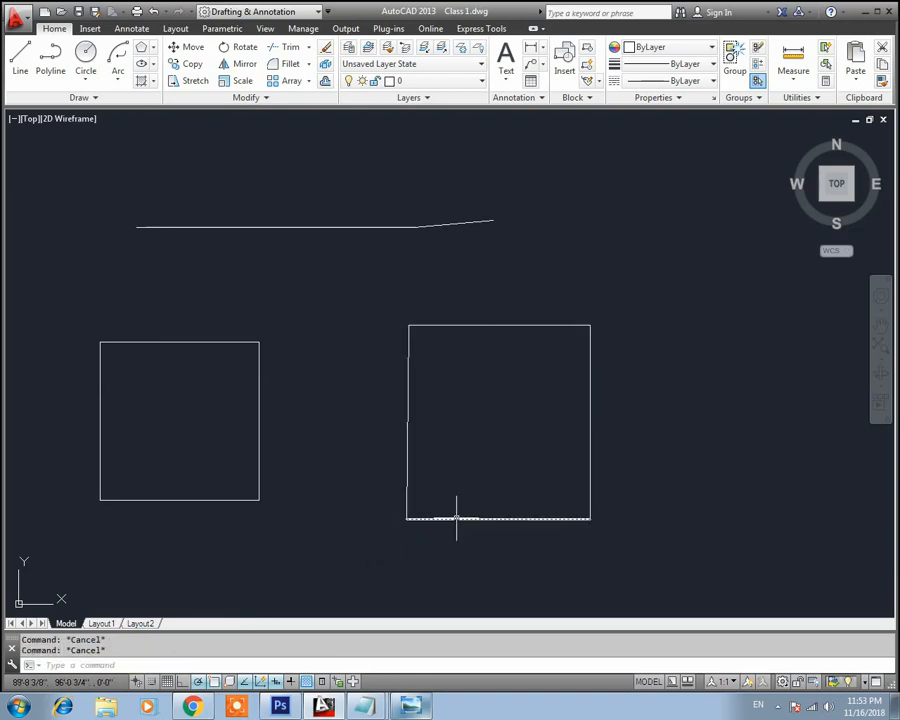
Erase the four-line shape beside the square
middle_click_drag(456, 518, 559, 446)
scroll(478, 456, "down", 2)
left_click(660, 303)
left_click(473, 456)
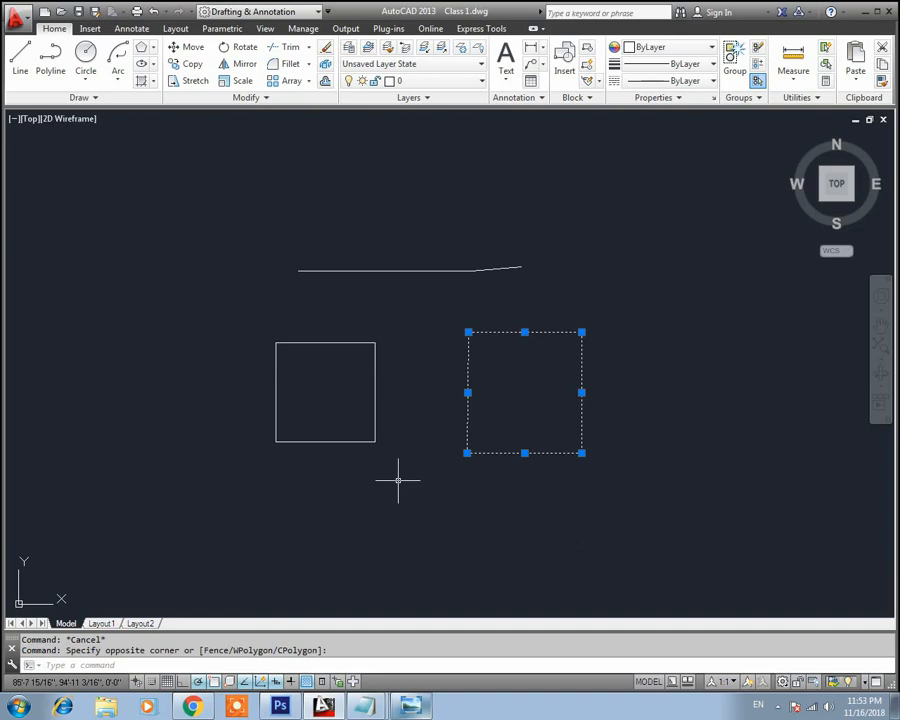
key("Delete")
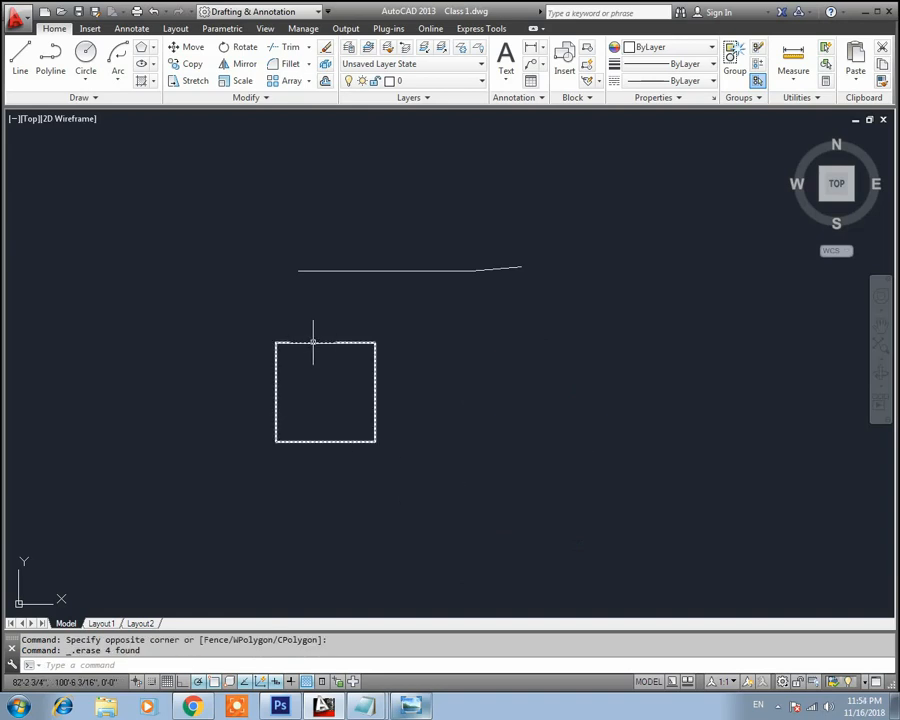
Draw a closed 2' by 2' square beside the larger square using four connected lines
type("l")
key("Return")
left_click(465, 371)
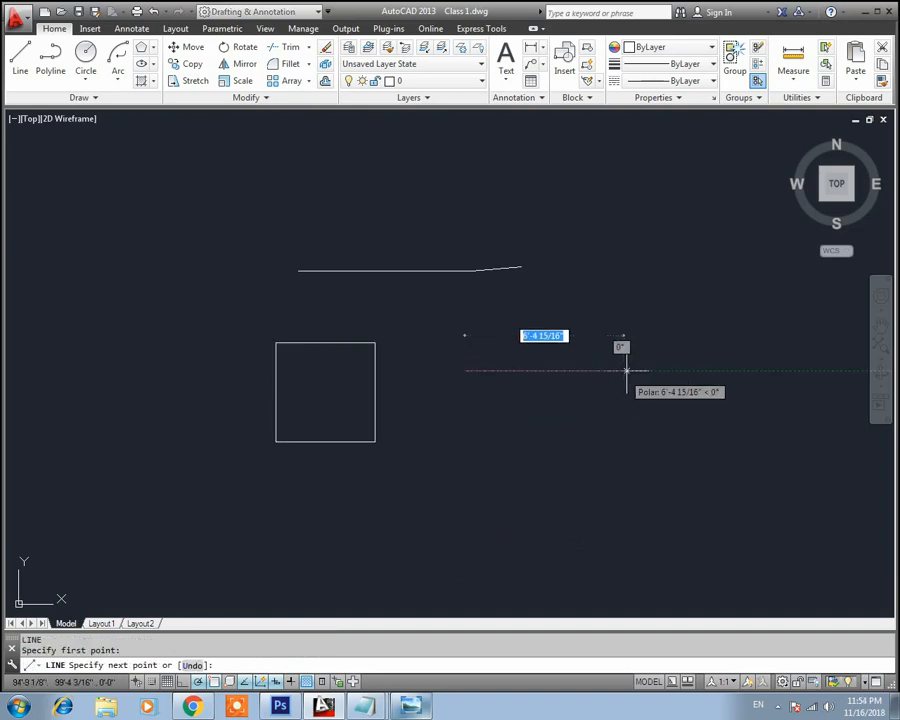
type("2'")
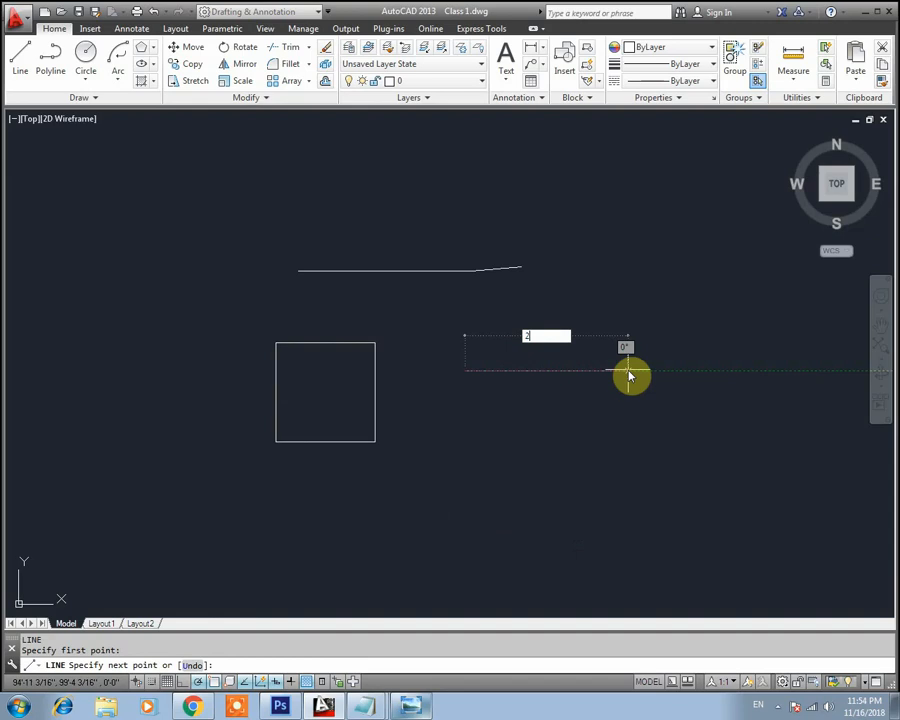
key("Return")
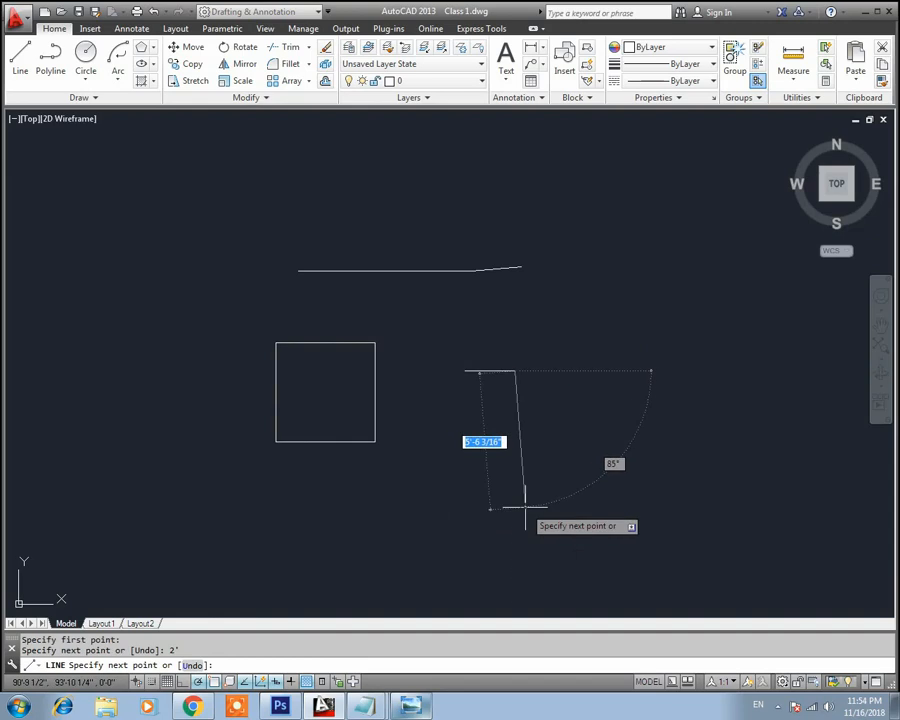
type("2'")
key("Return")
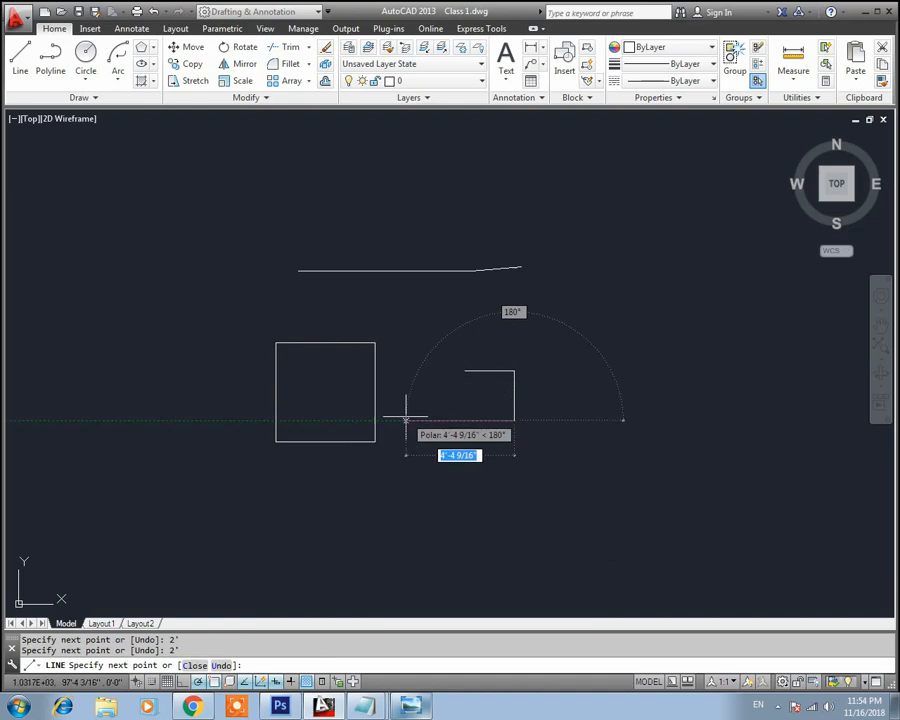
type("2'")
key("Return")
type("c")
key("Return")
key("Escape")
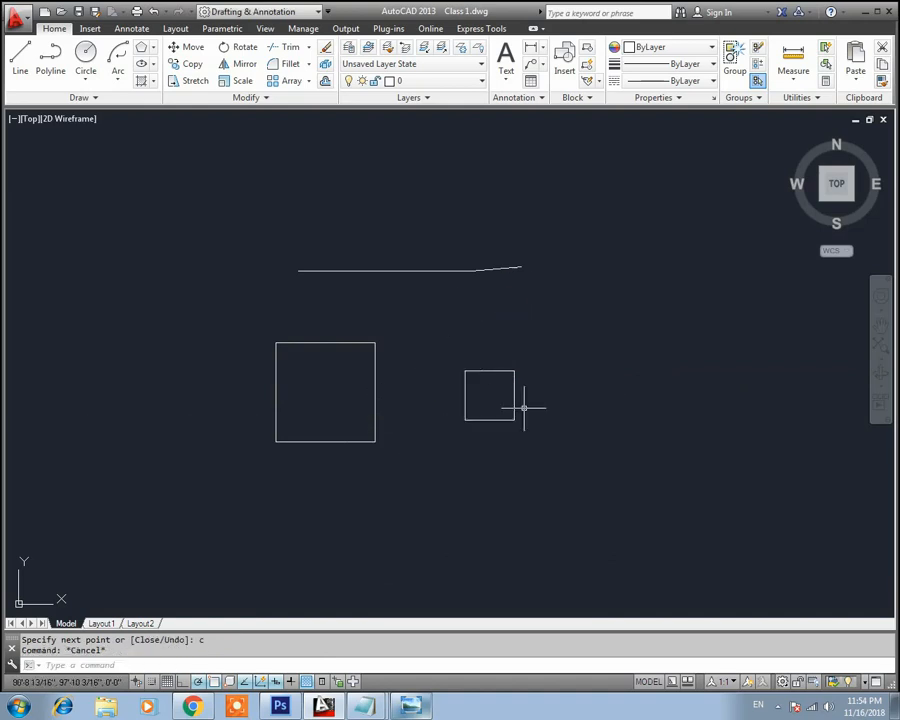
Check whether the upper side of the 2' square selects as a separate line
scroll(600, 406, "up", 5)
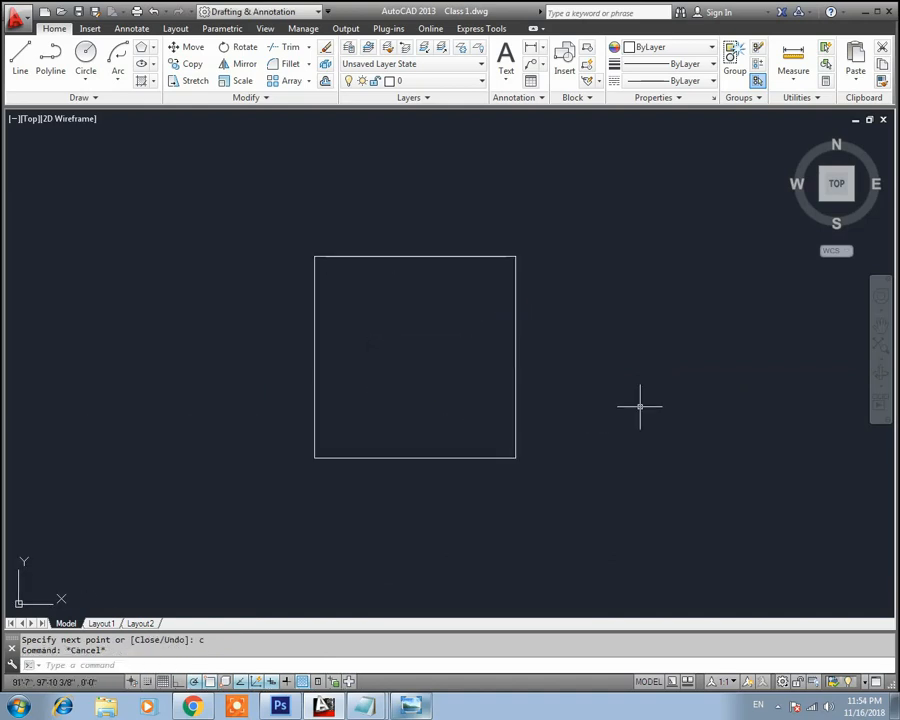
left_click(451, 258)
key("Escape")
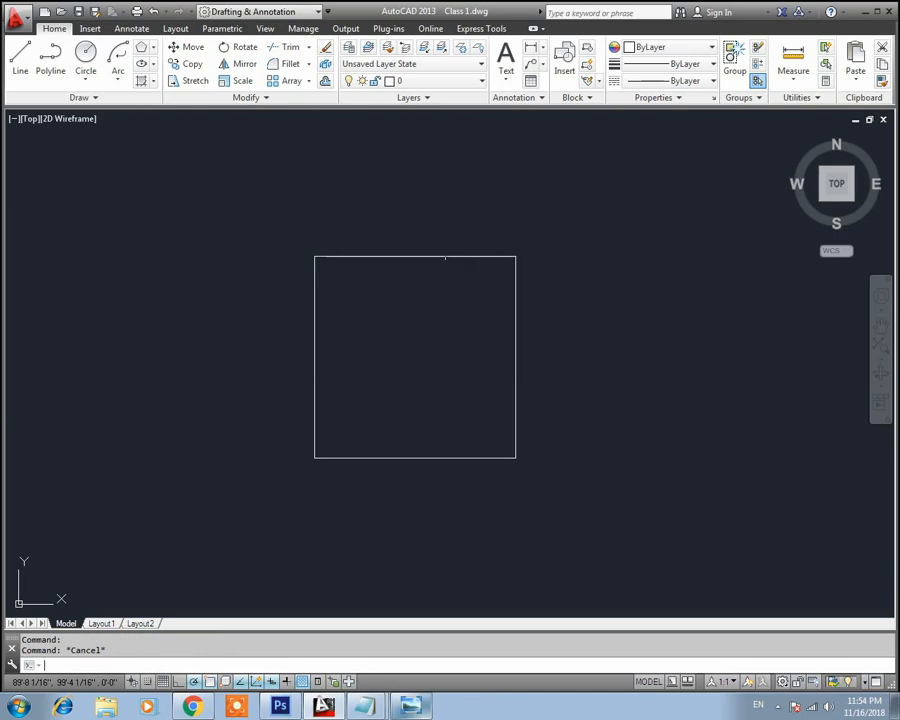
Regenerate the drawing with the REGEN command
left_click(416, 358)
type("re")
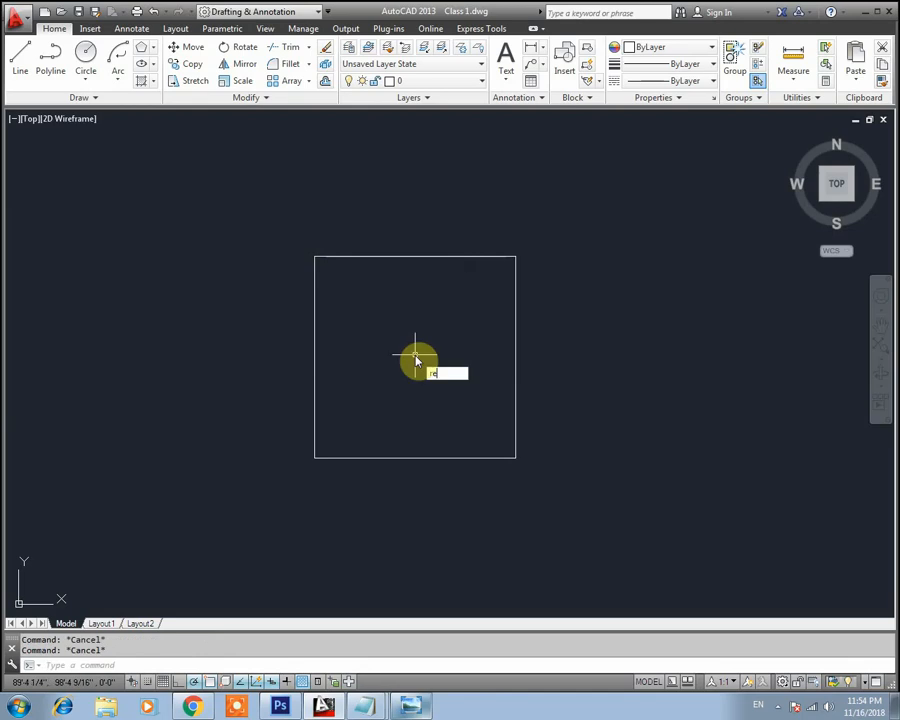
key("Return")
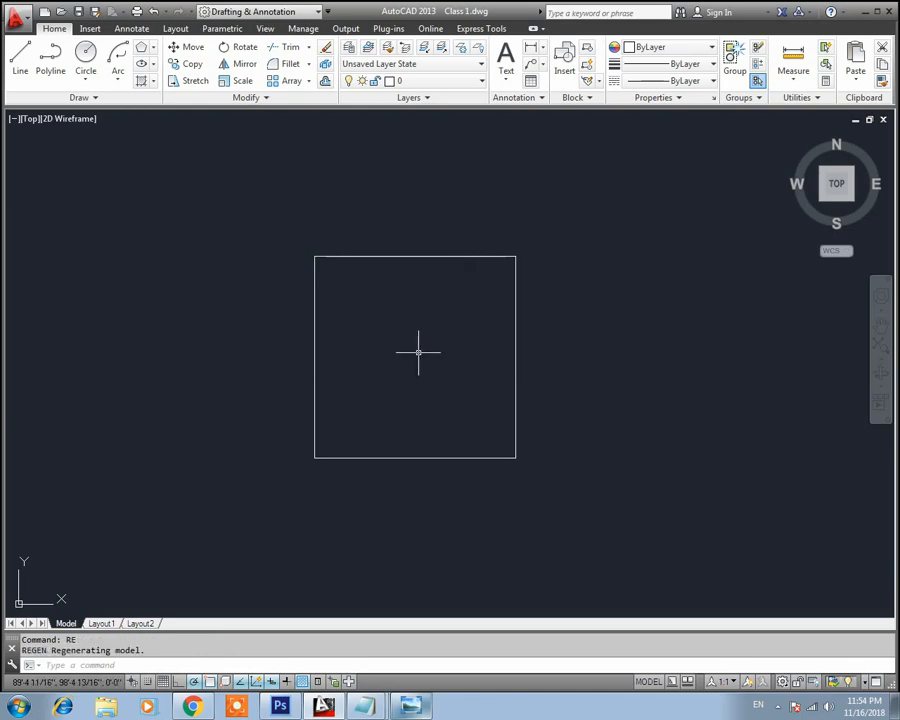
key("Escape")
Convert the four lines of the 2' square into a region with the Region command
left_click(418, 355)
type("reg")
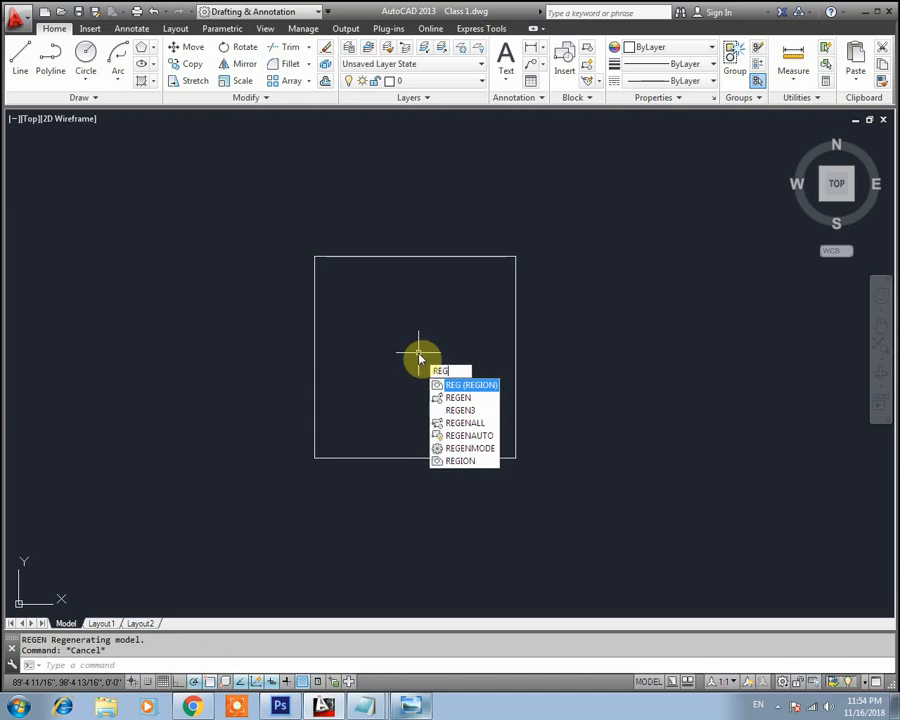
left_click(475, 388)
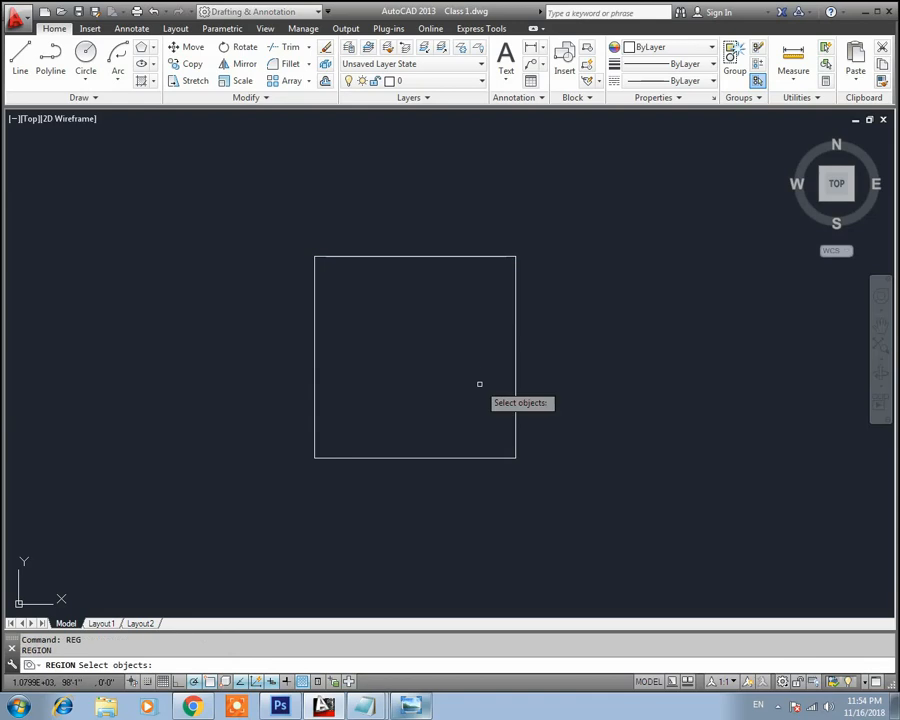
left_click(575, 218)
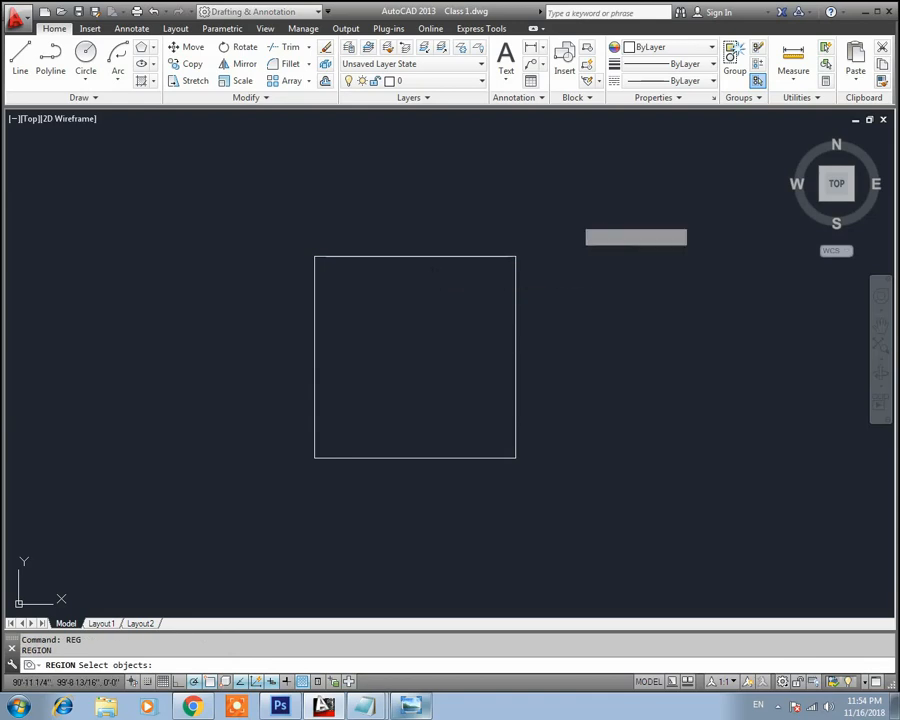
left_click(251, 505)
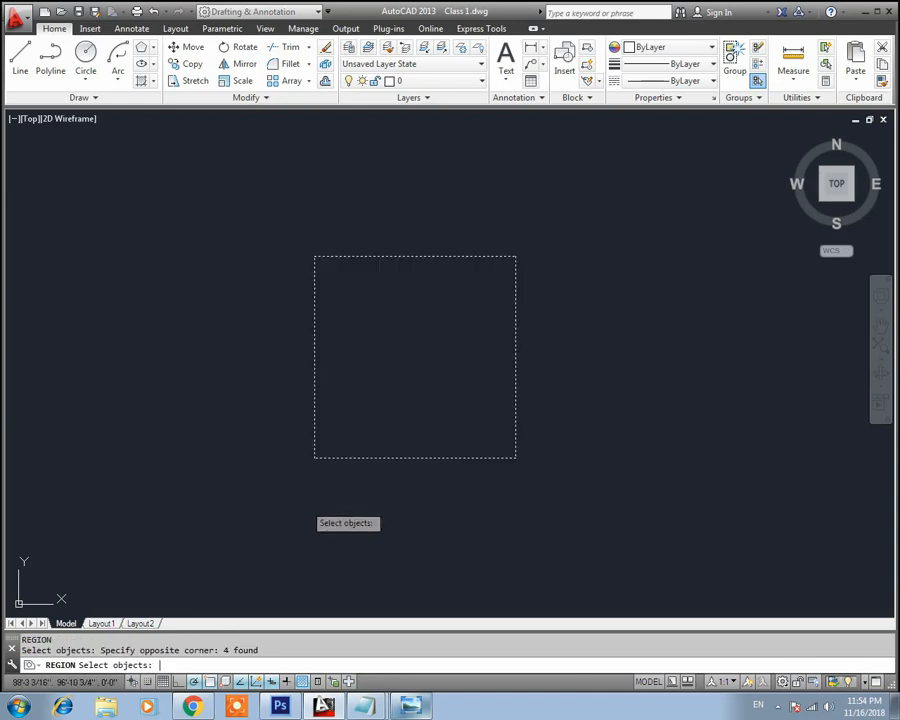
key("Return")
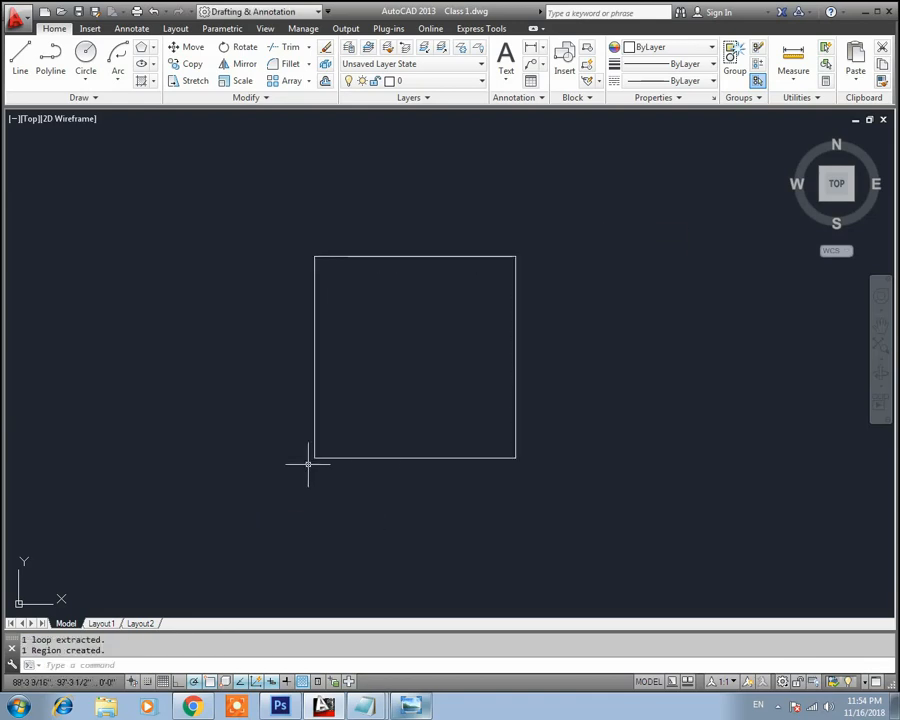
Select the 2' square to check that it is one region, and compare it with the larger square
left_click(376, 457)
scroll(478, 295, "up", 1)
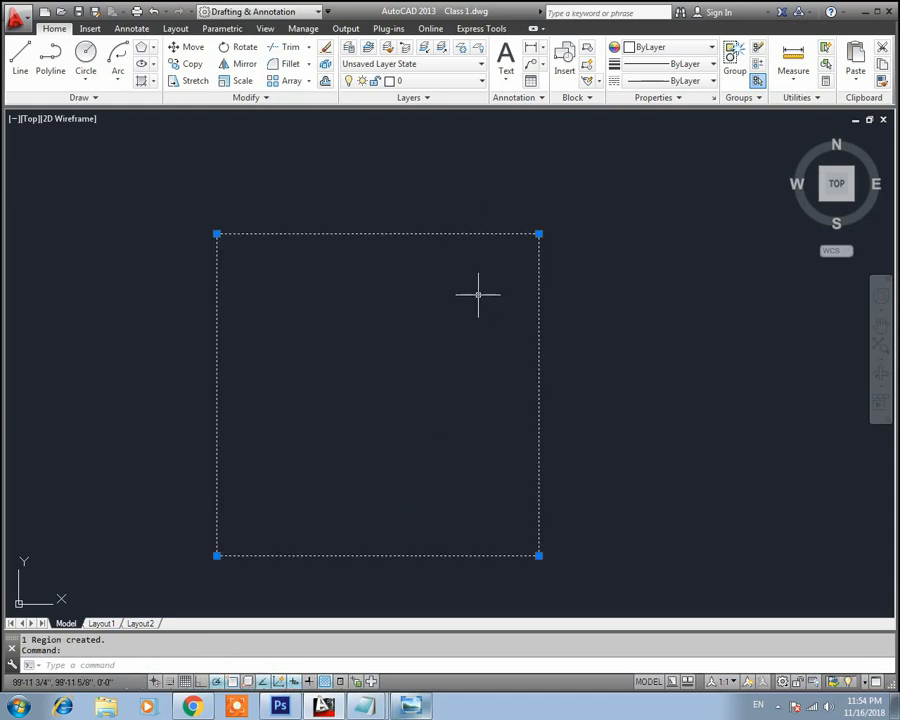
scroll(478, 295, "down", 1)
middle_click_drag(420, 321, 356, 326)
scroll(358, 322, "down", 2)
mouse_move(305, 308)
middle_mouse_down()
mouse_move(458, 309)
mouse_move(494, 279)
middle_mouse_up()
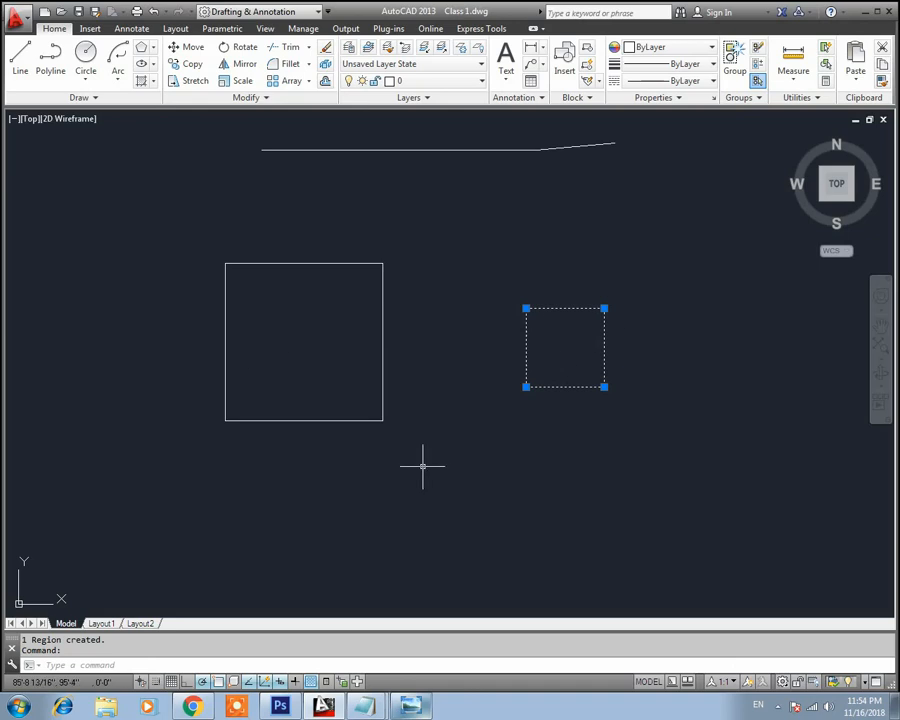
Switch to Windows Photo Viewer to review the lecture's command list, return to AutoCAD and clear the selection
left_click(410, 706)
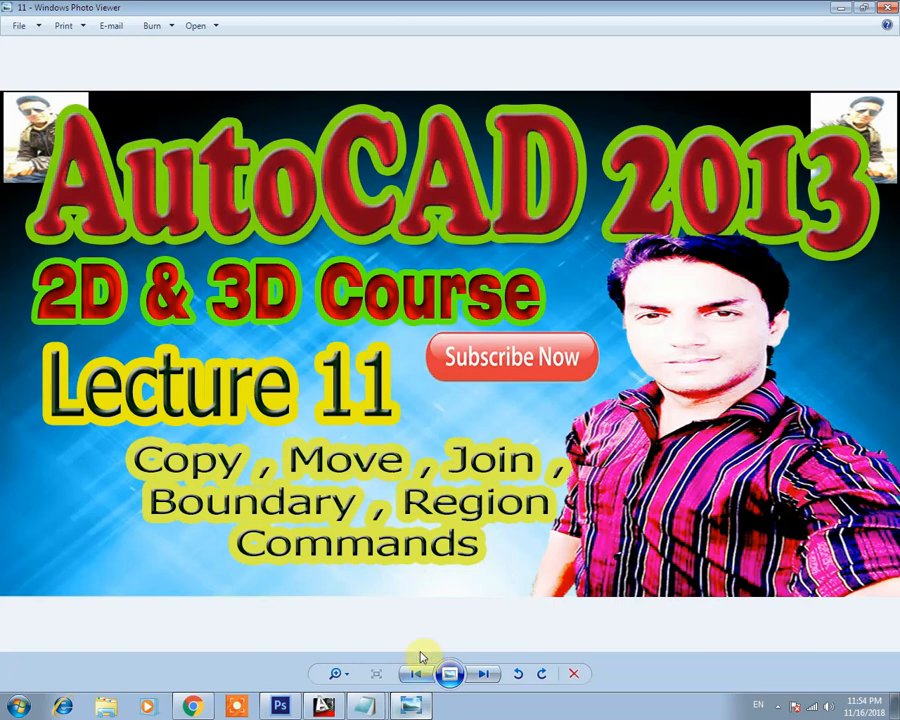
left_click(412, 706)
key("Escape")
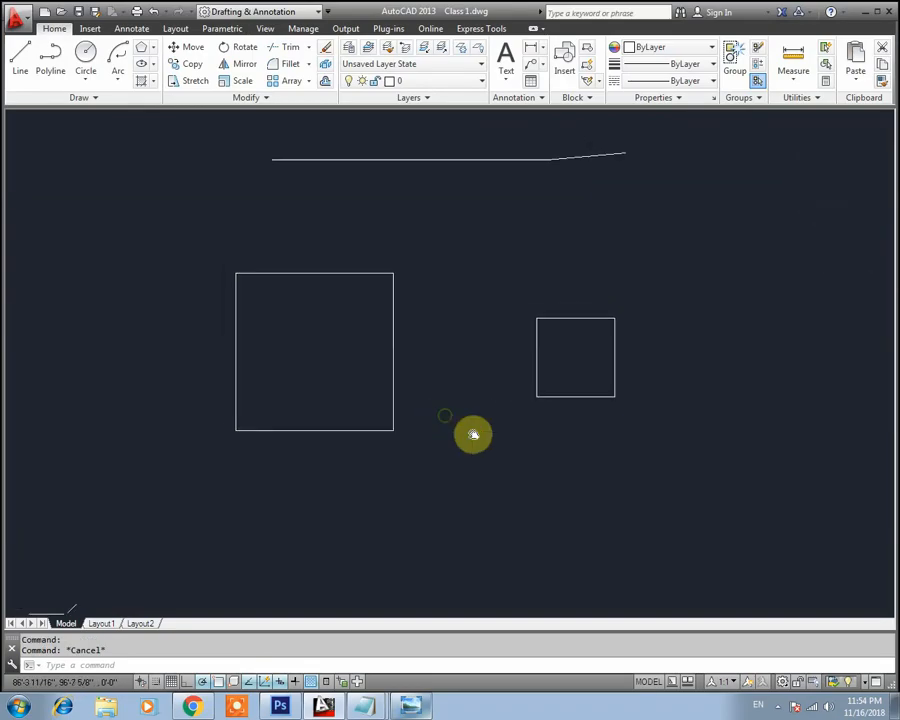